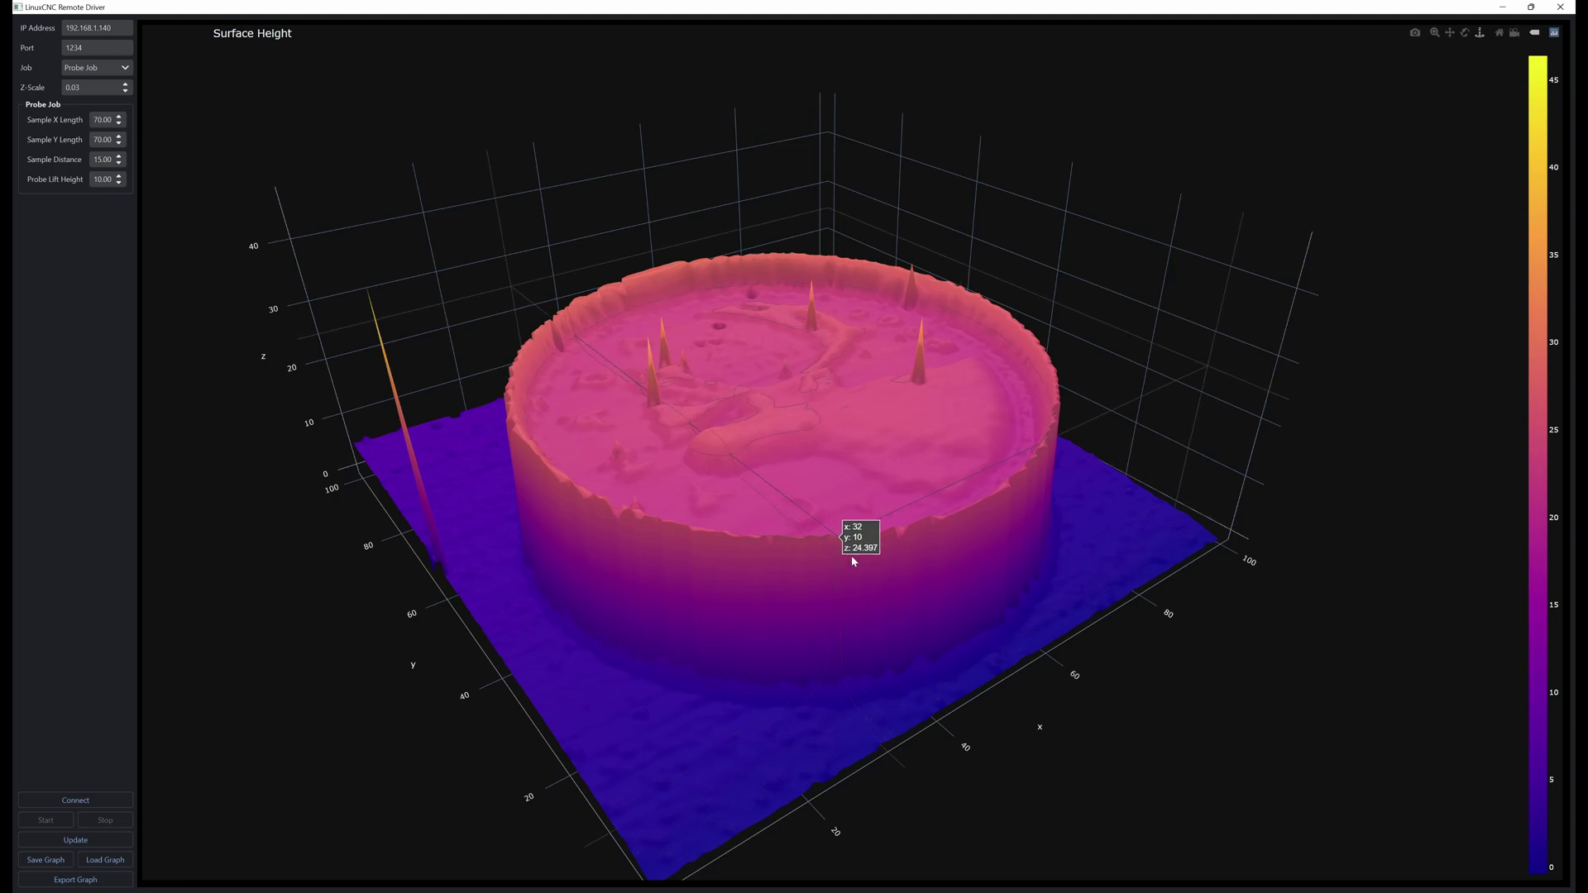
# Step: Zoom in slightly and orbit from a high view of the coin face to a low oblique view of its rim
pyautogui.scroll(2, 900, 421)
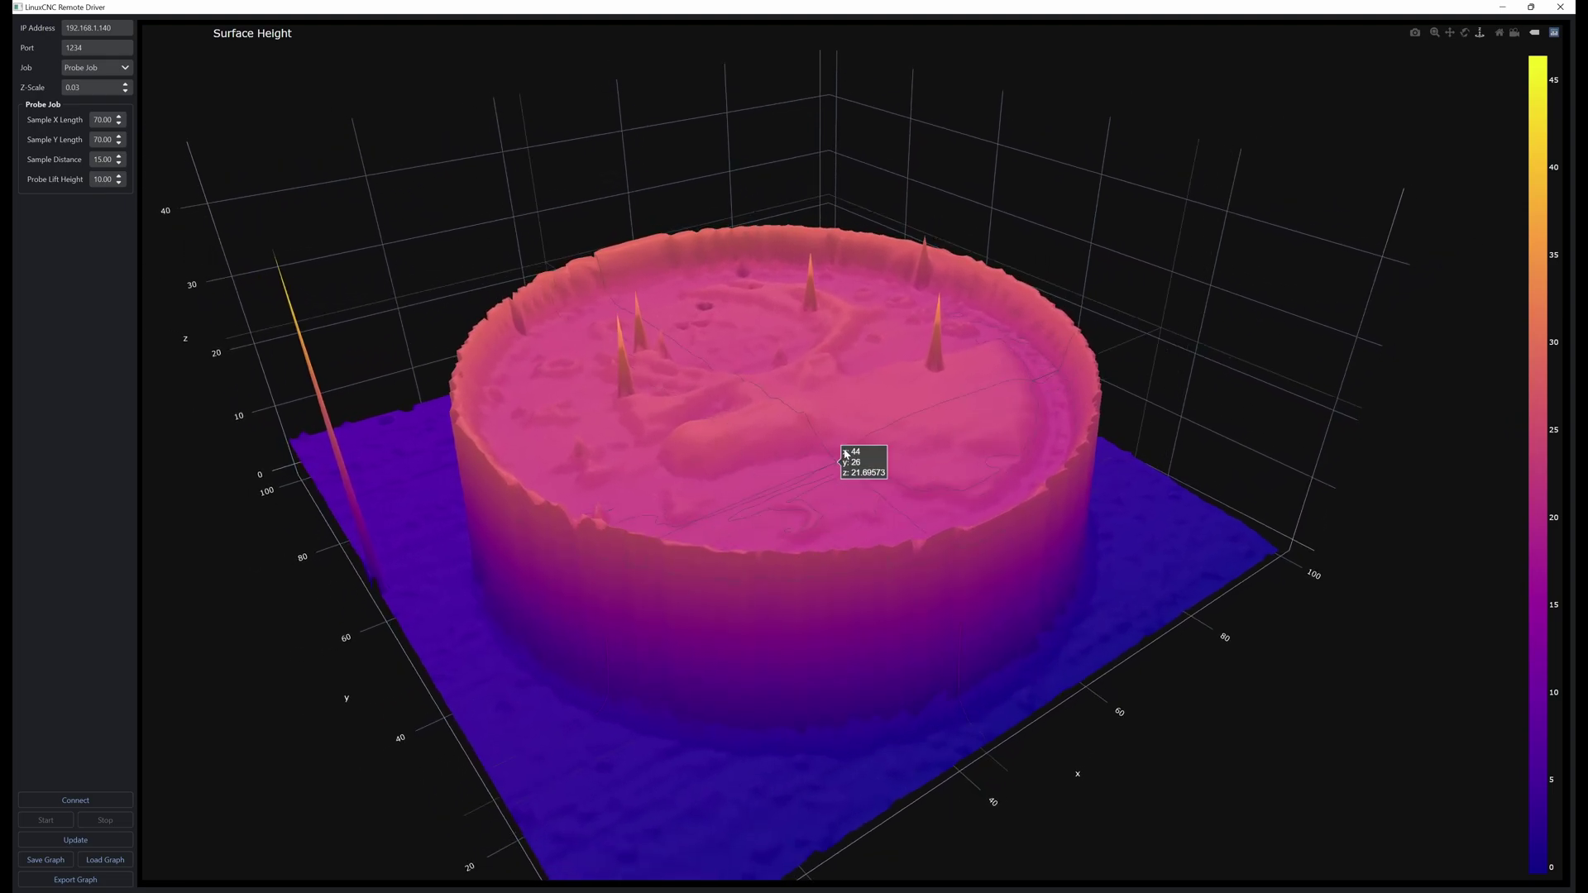
pyautogui.moveTo(857, 454); pyautogui.dragTo(723, 503)
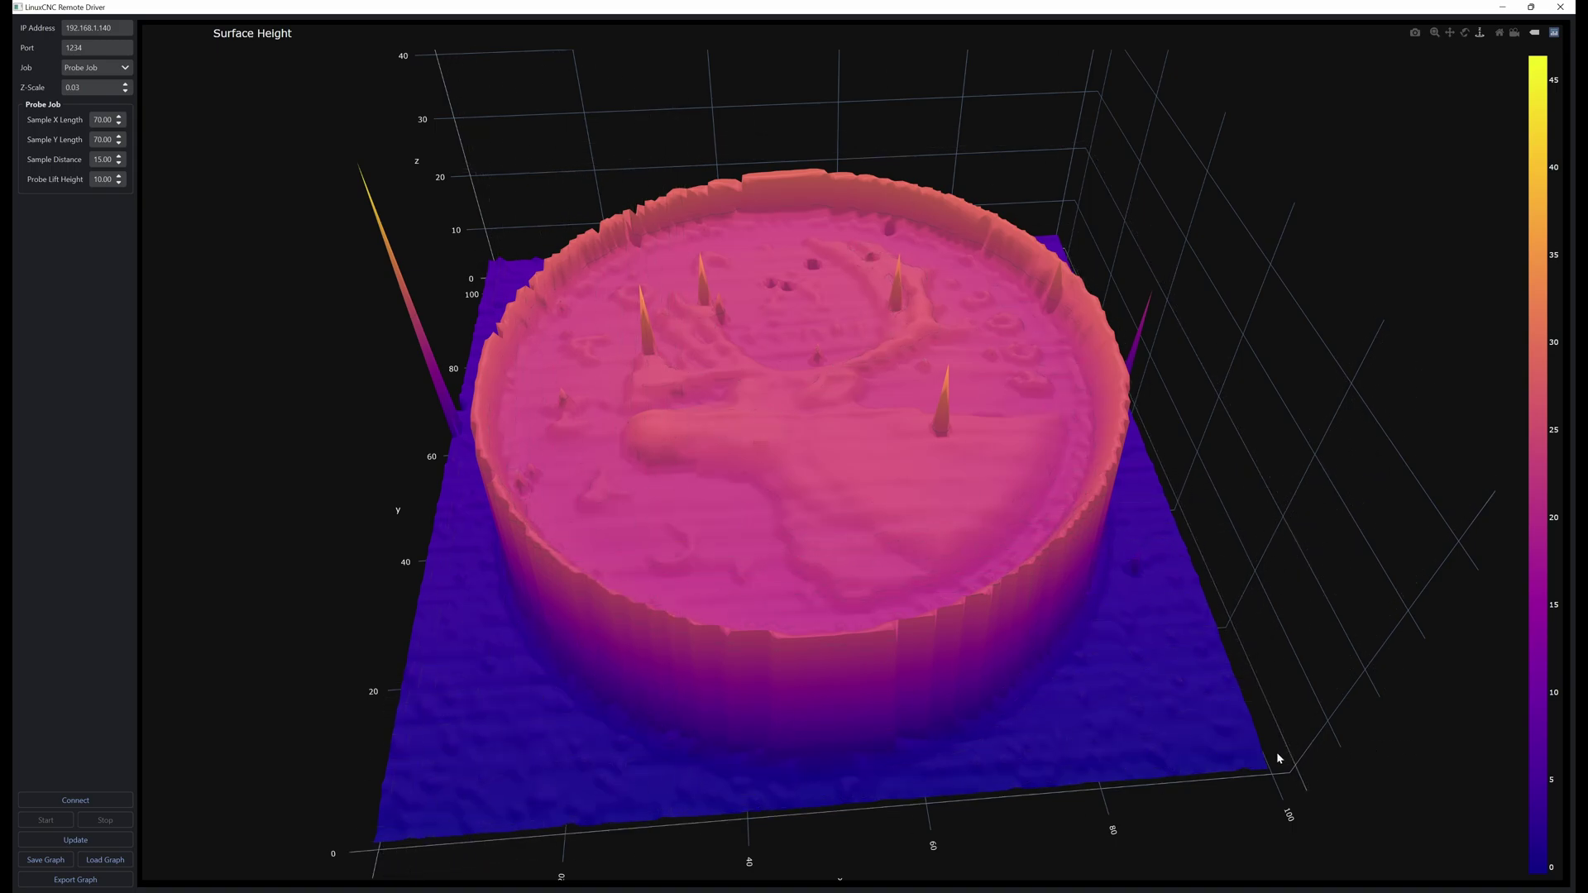
pyautogui.moveTo(1278, 758); pyautogui.dragTo(1131, 766)
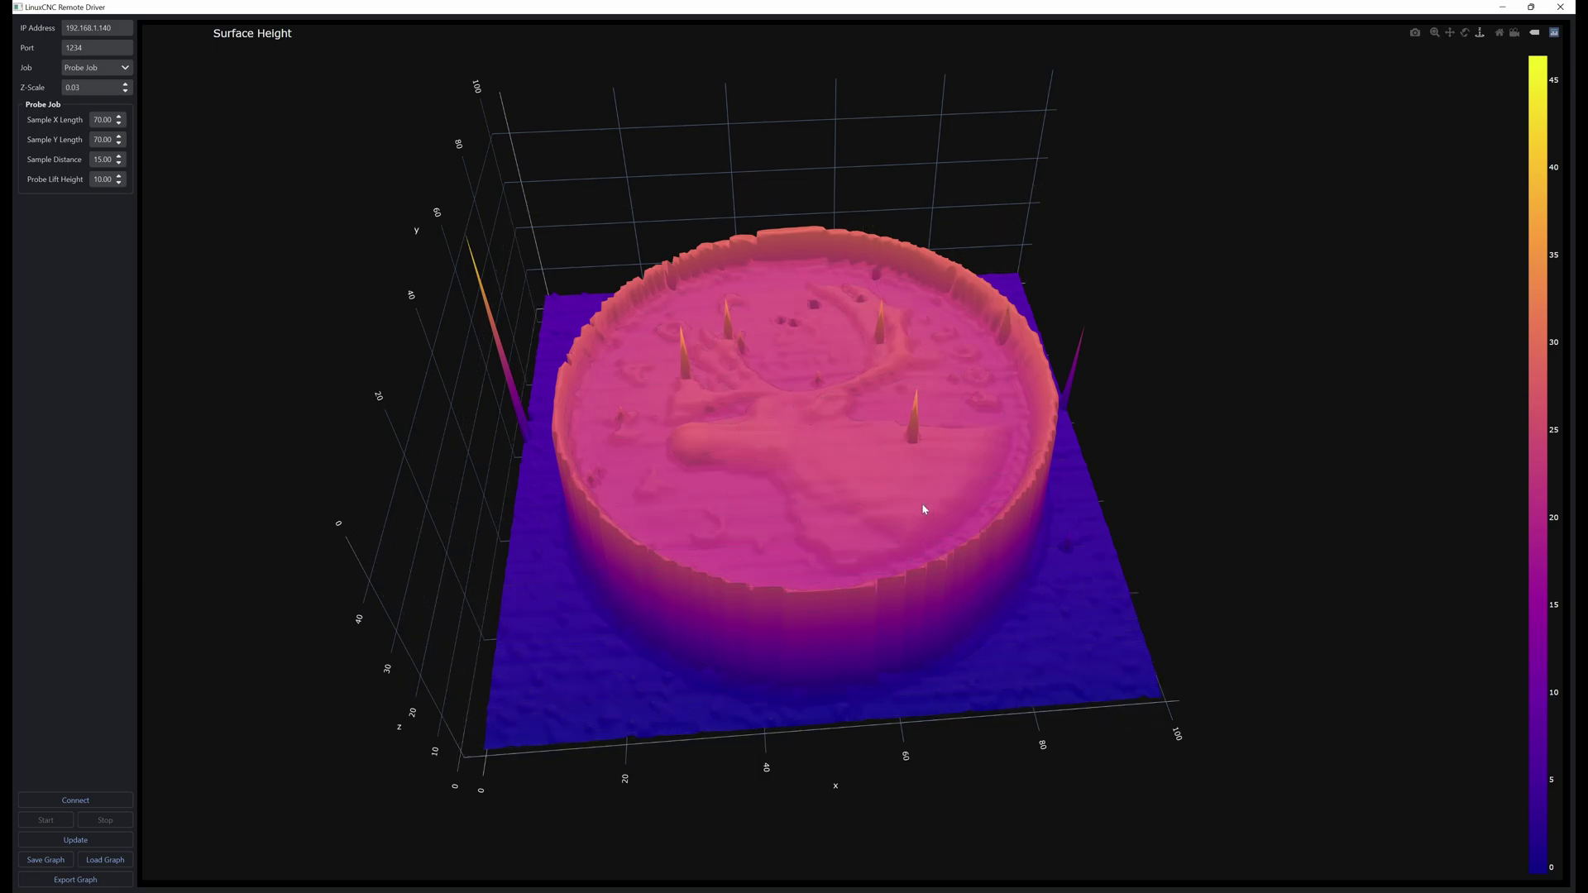
pyautogui.moveTo(924, 508); pyautogui.dragTo(957, 433)
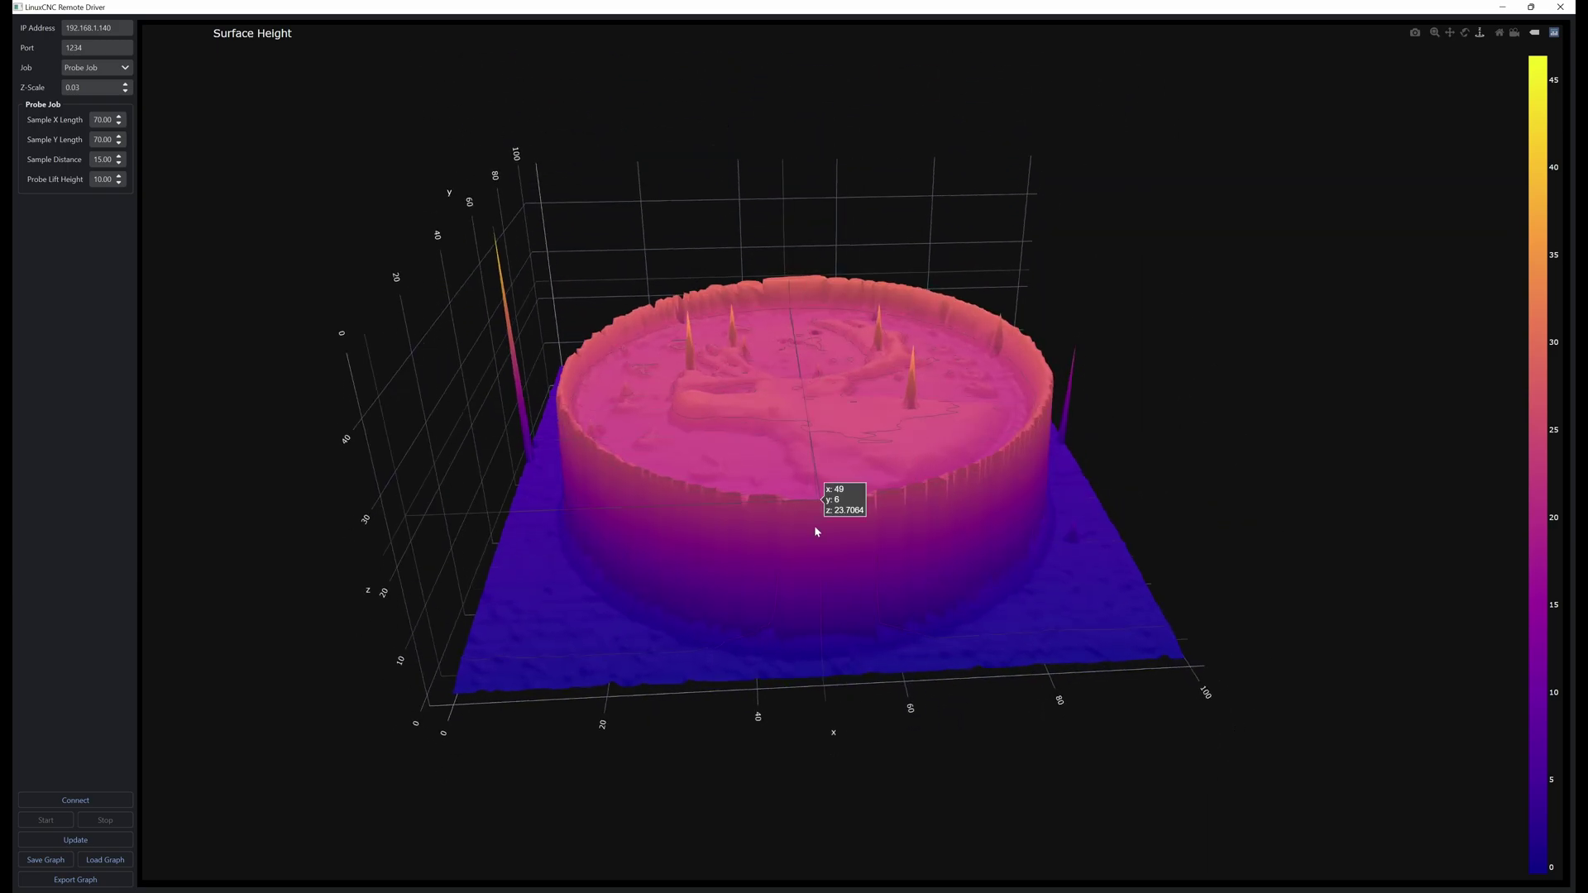
# Step: Orbit the coin plot through side-on and elevated views, ending low to show the tall spike
pyautogui.moveTo(798, 476); pyautogui.dragTo(685, 461)
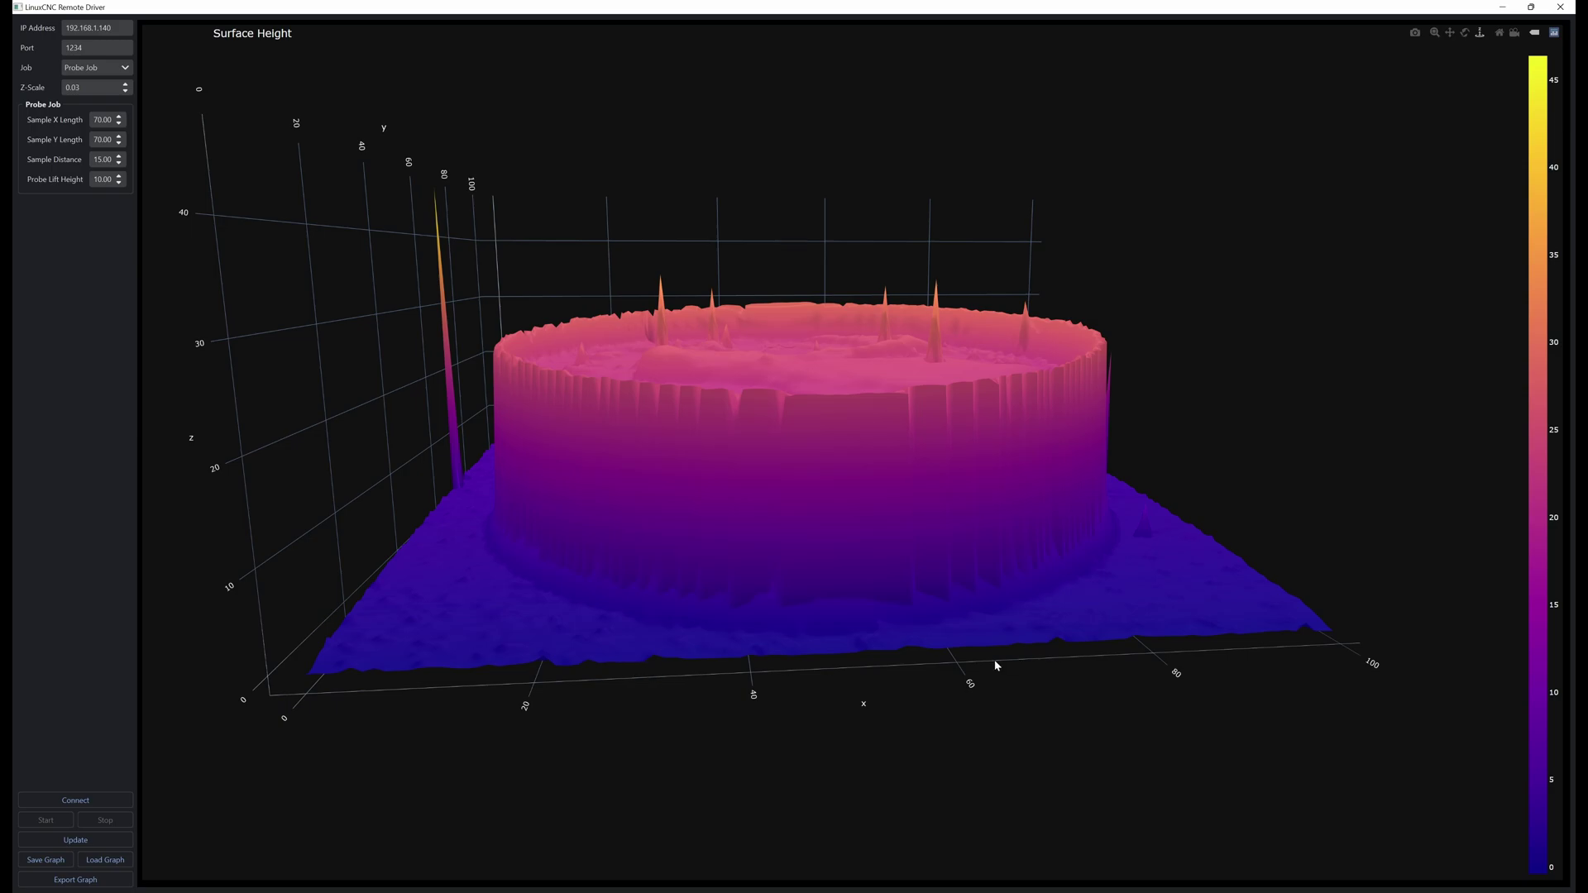
pyautogui.moveTo(996, 665); pyautogui.dragTo(907, 632)
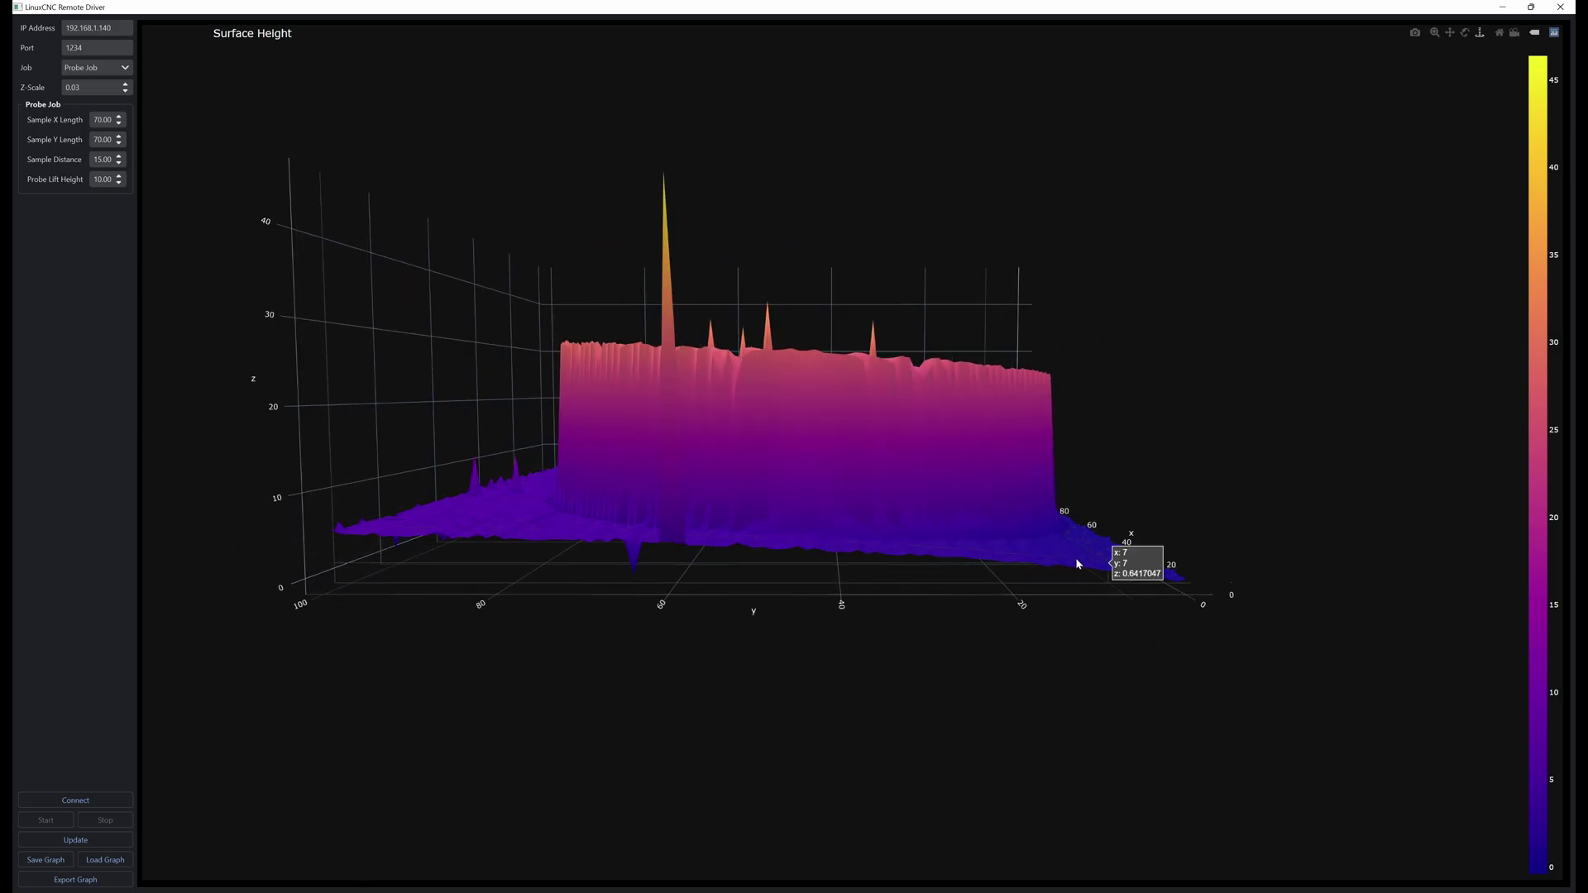
pyautogui.moveTo(1076, 560); pyautogui.dragTo(916, 536)
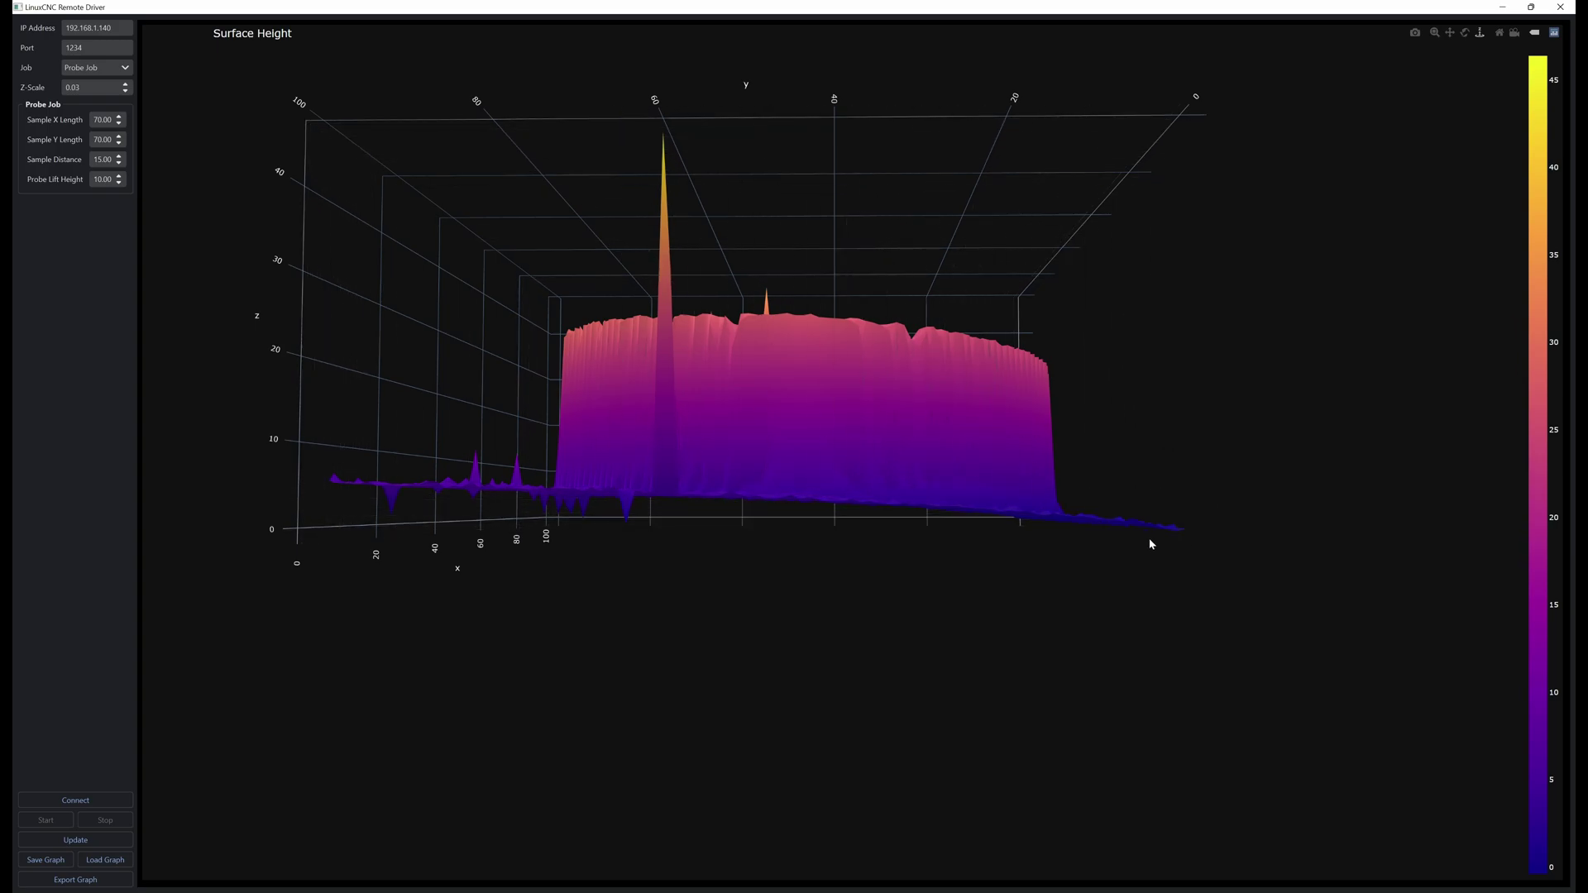
pyautogui.moveTo(689, 490); pyautogui.dragTo(594, 557)
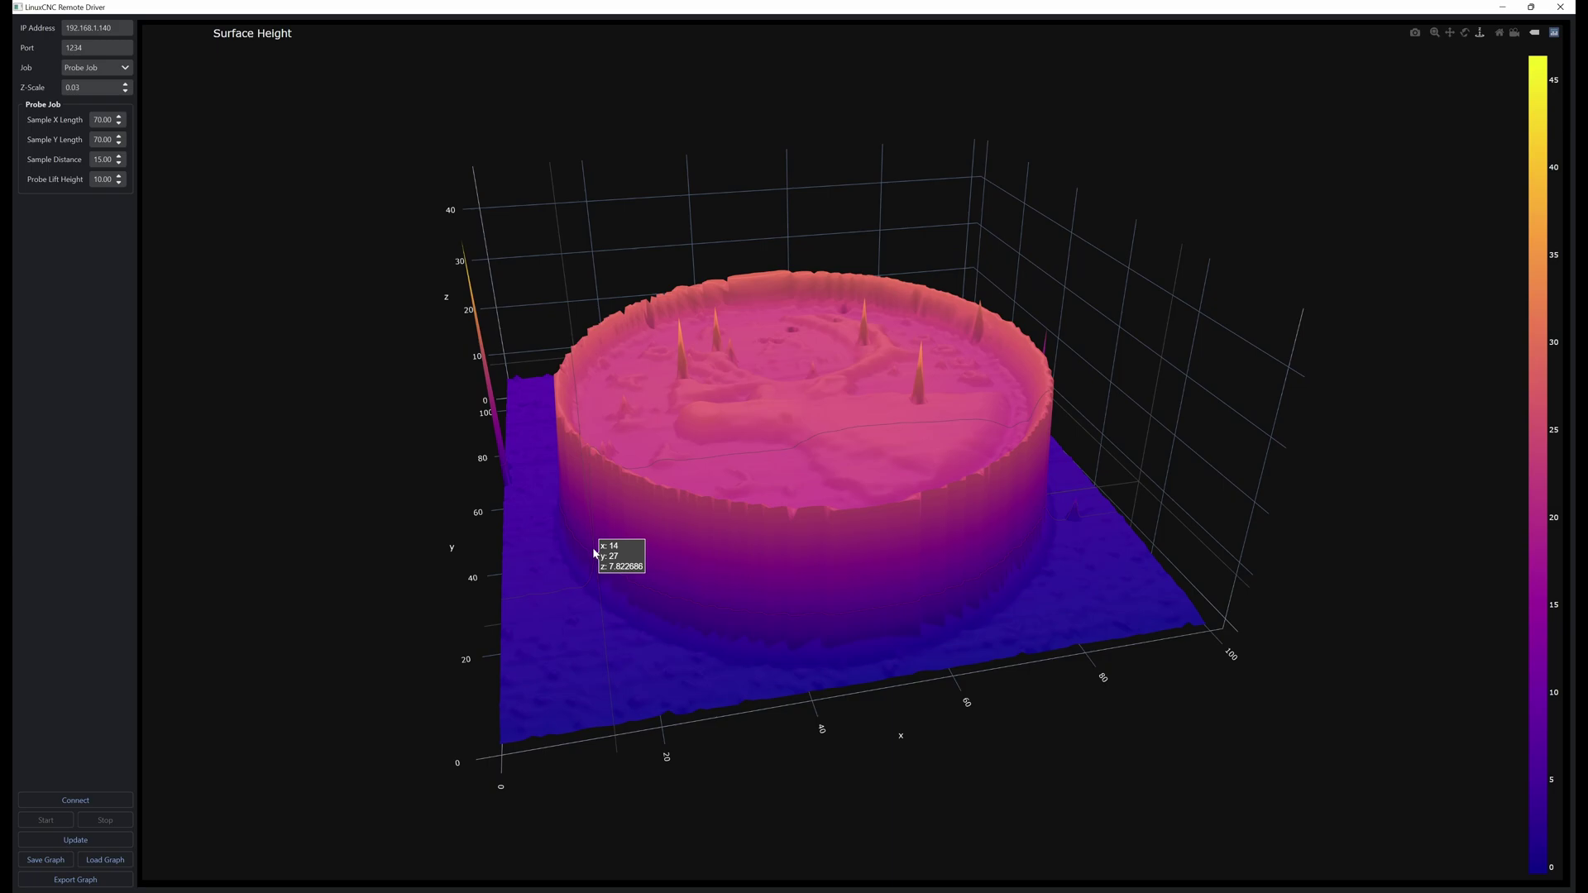
pyautogui.moveTo(695, 543); pyautogui.dragTo(1014, 415)
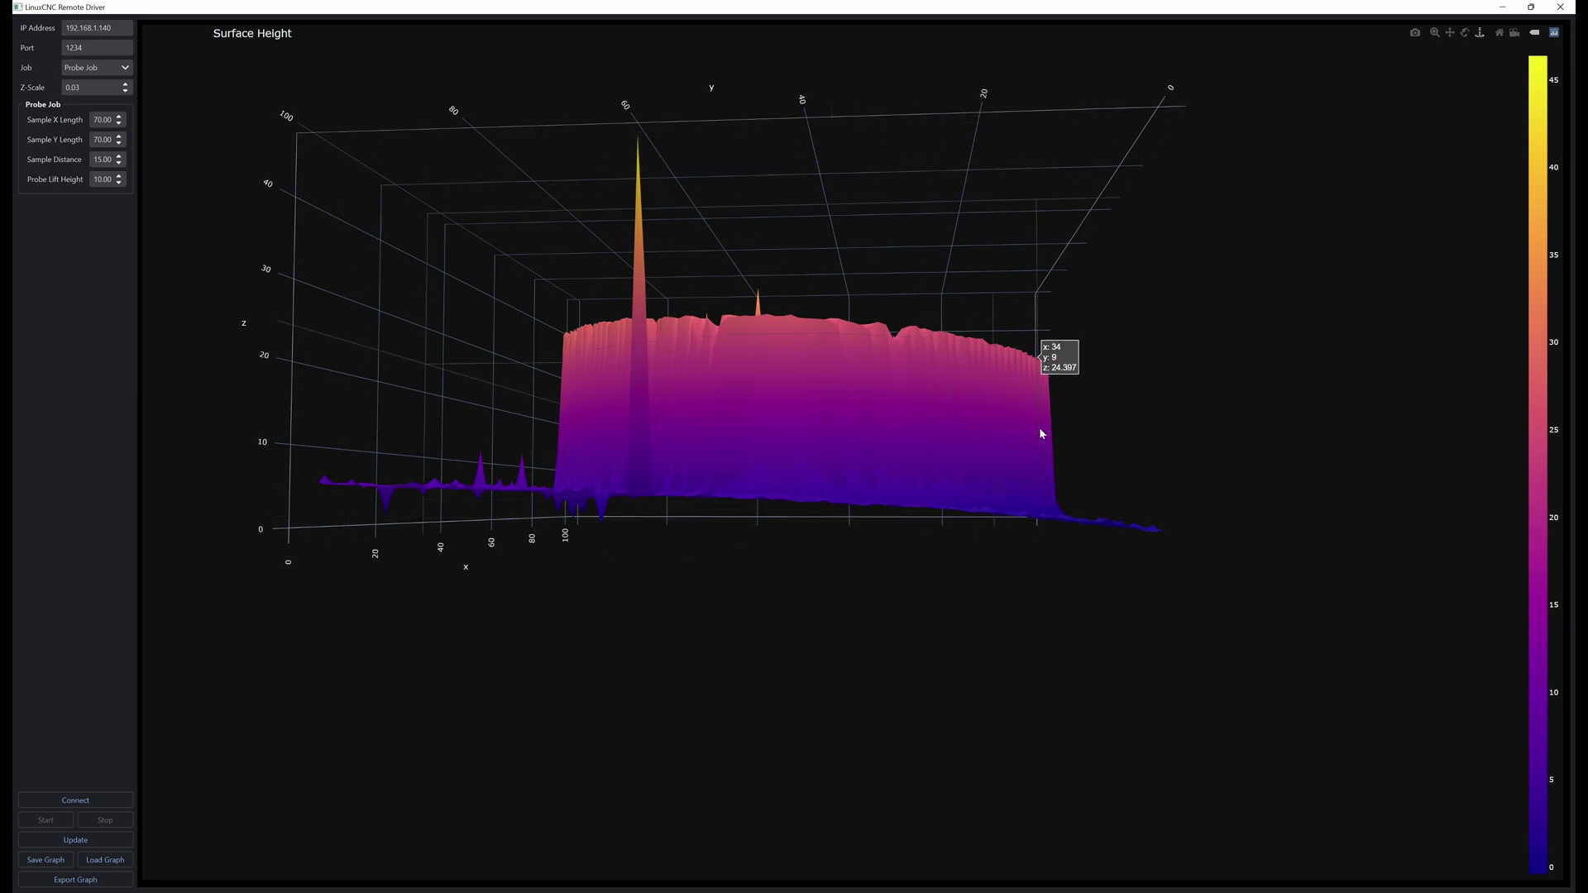
# Step: Swing from the cylinder top to a near side-on view, then to an elevated angled view
pyautogui.moveTo(840, 483); pyautogui.dragTo(731, 508)
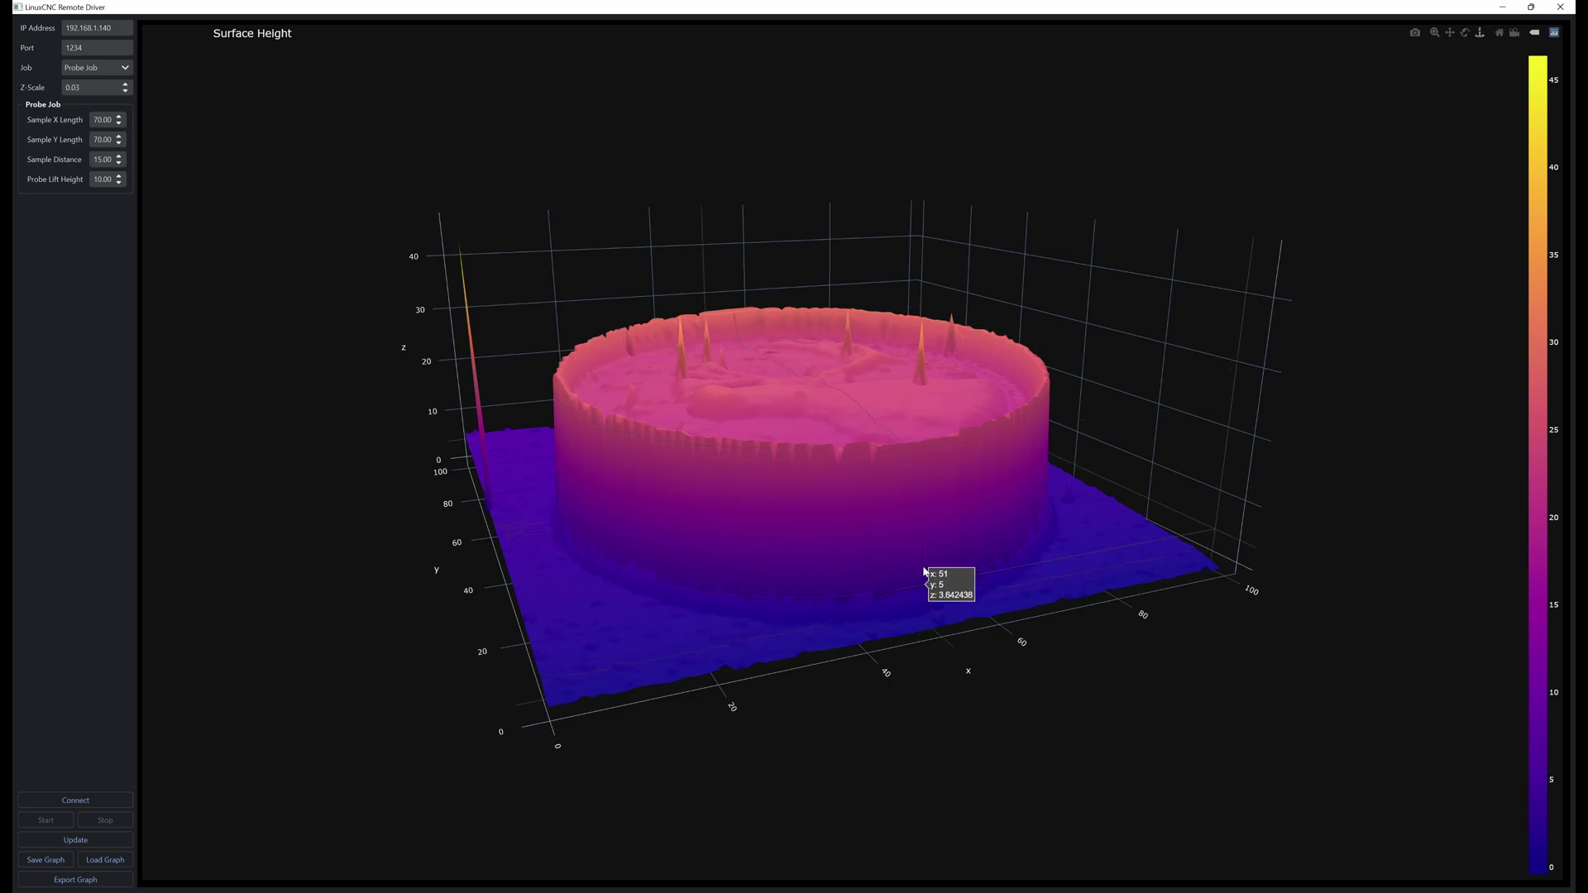
pyautogui.moveTo(924, 572); pyautogui.dragTo(1138, 506)
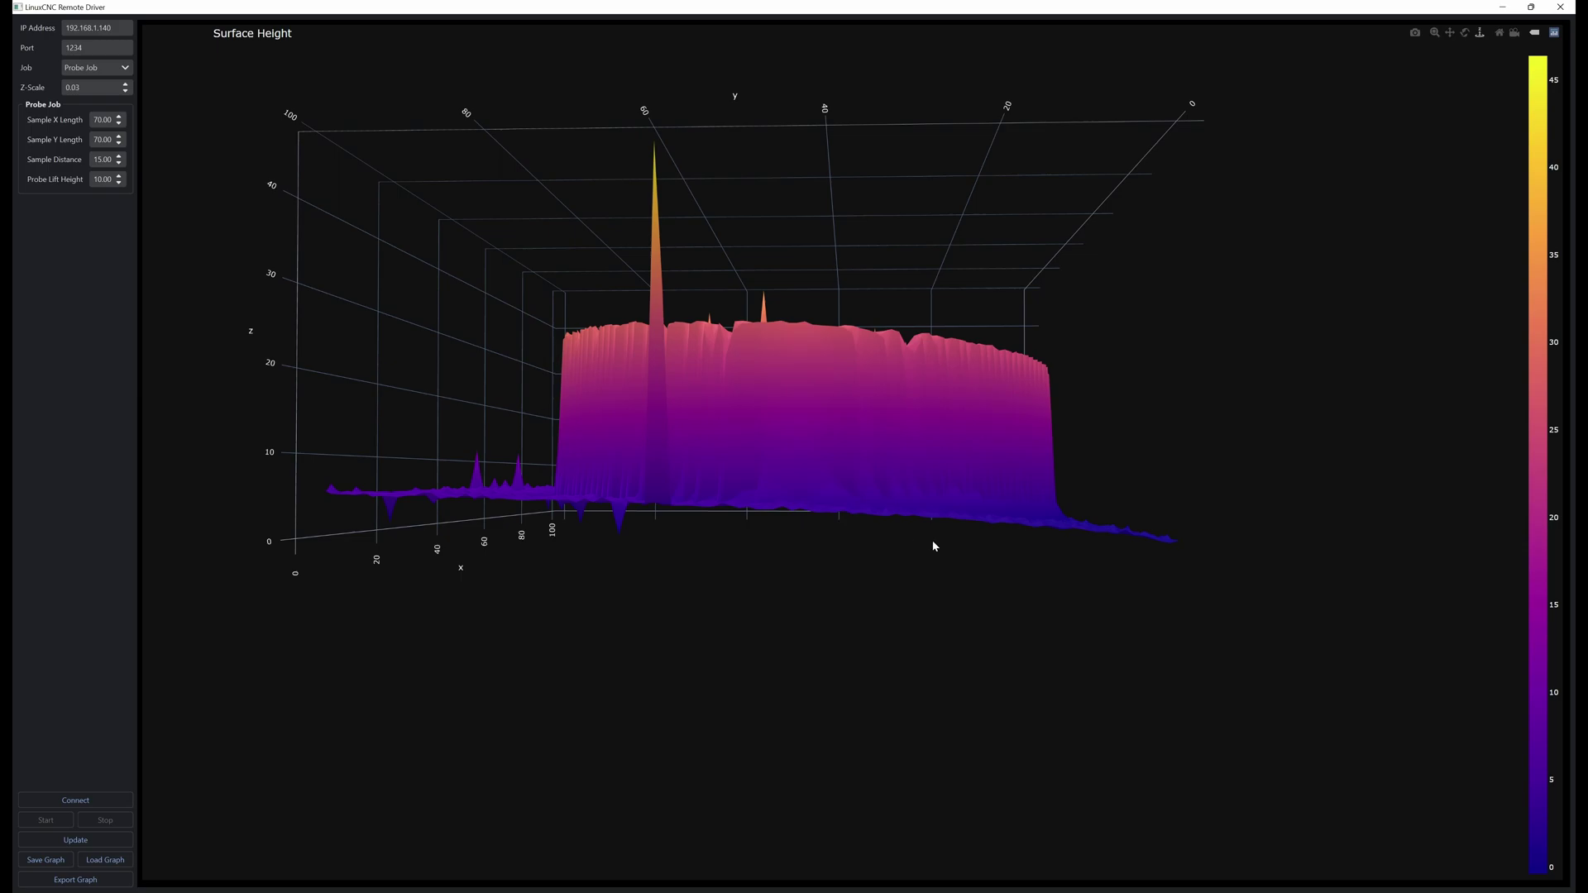
pyautogui.moveTo(873, 424); pyautogui.dragTo(811, 500)
# Step: Tilt up from the close side view and orbit through top-down to view the coin from underneath
pyautogui.scroll(5, 790, 475)
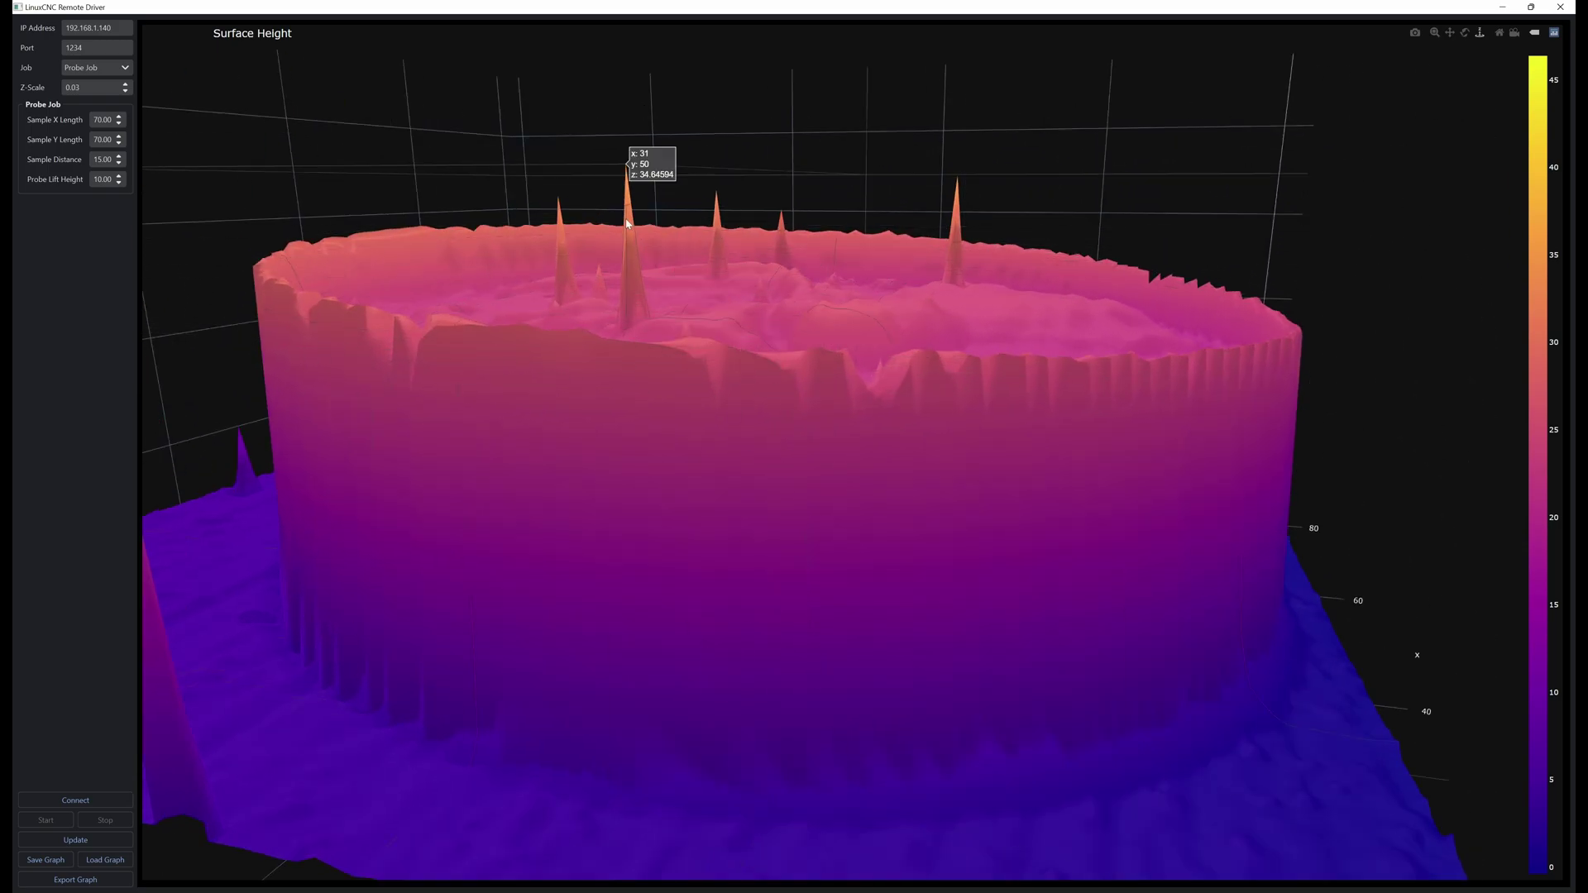
pyautogui.moveTo(709, 344); pyautogui.dragTo(699, 405)
pyautogui.scroll(-5, 699, 405)
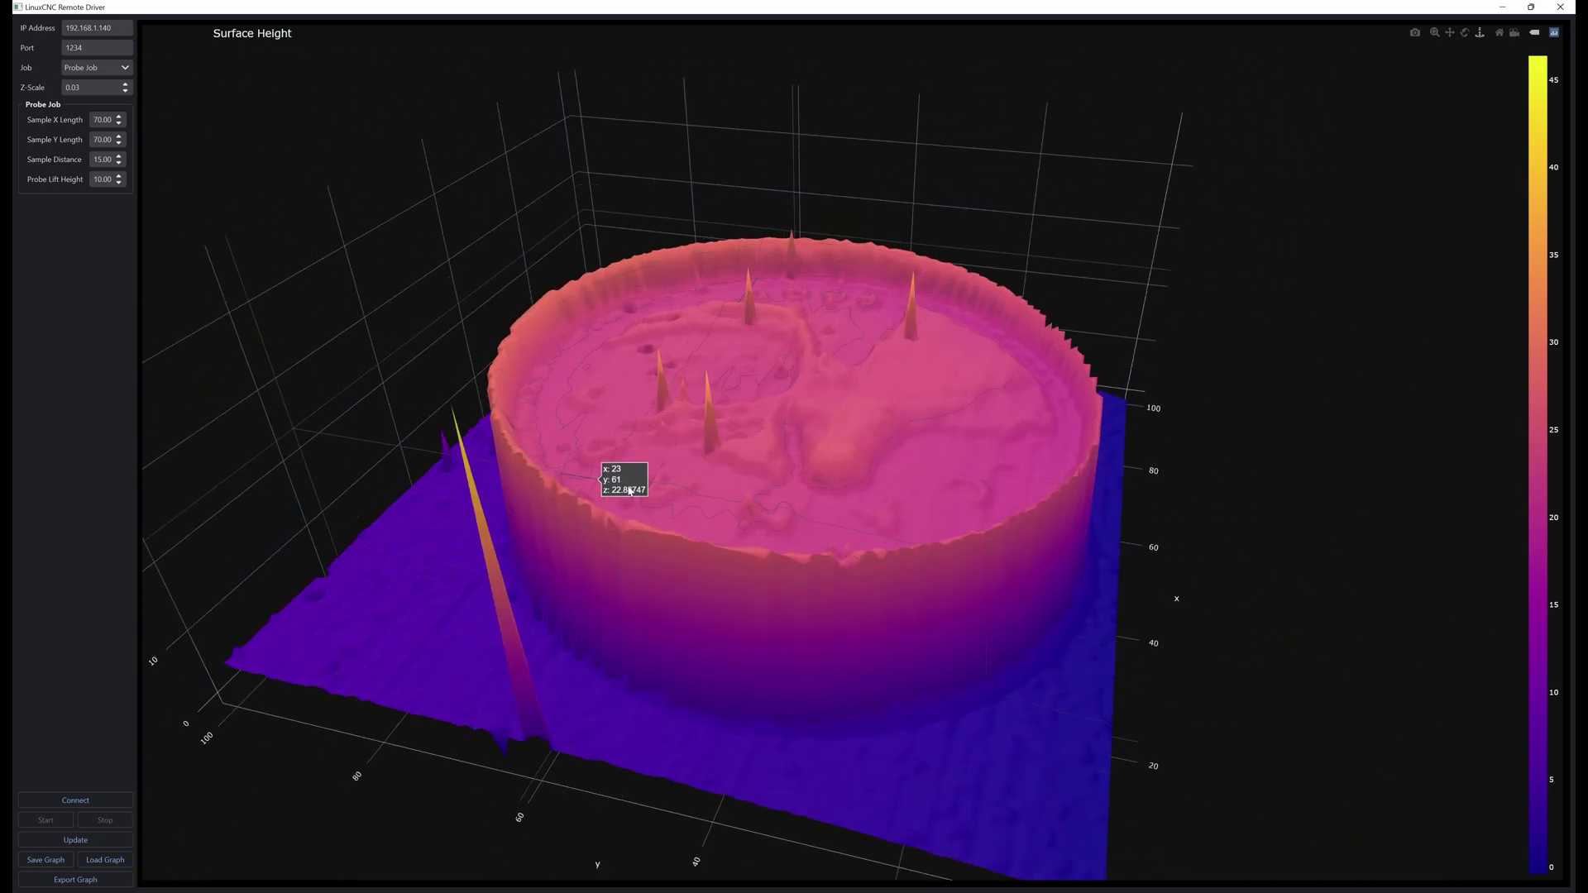
pyautogui.moveTo(631, 490); pyautogui.dragTo(732, 202)
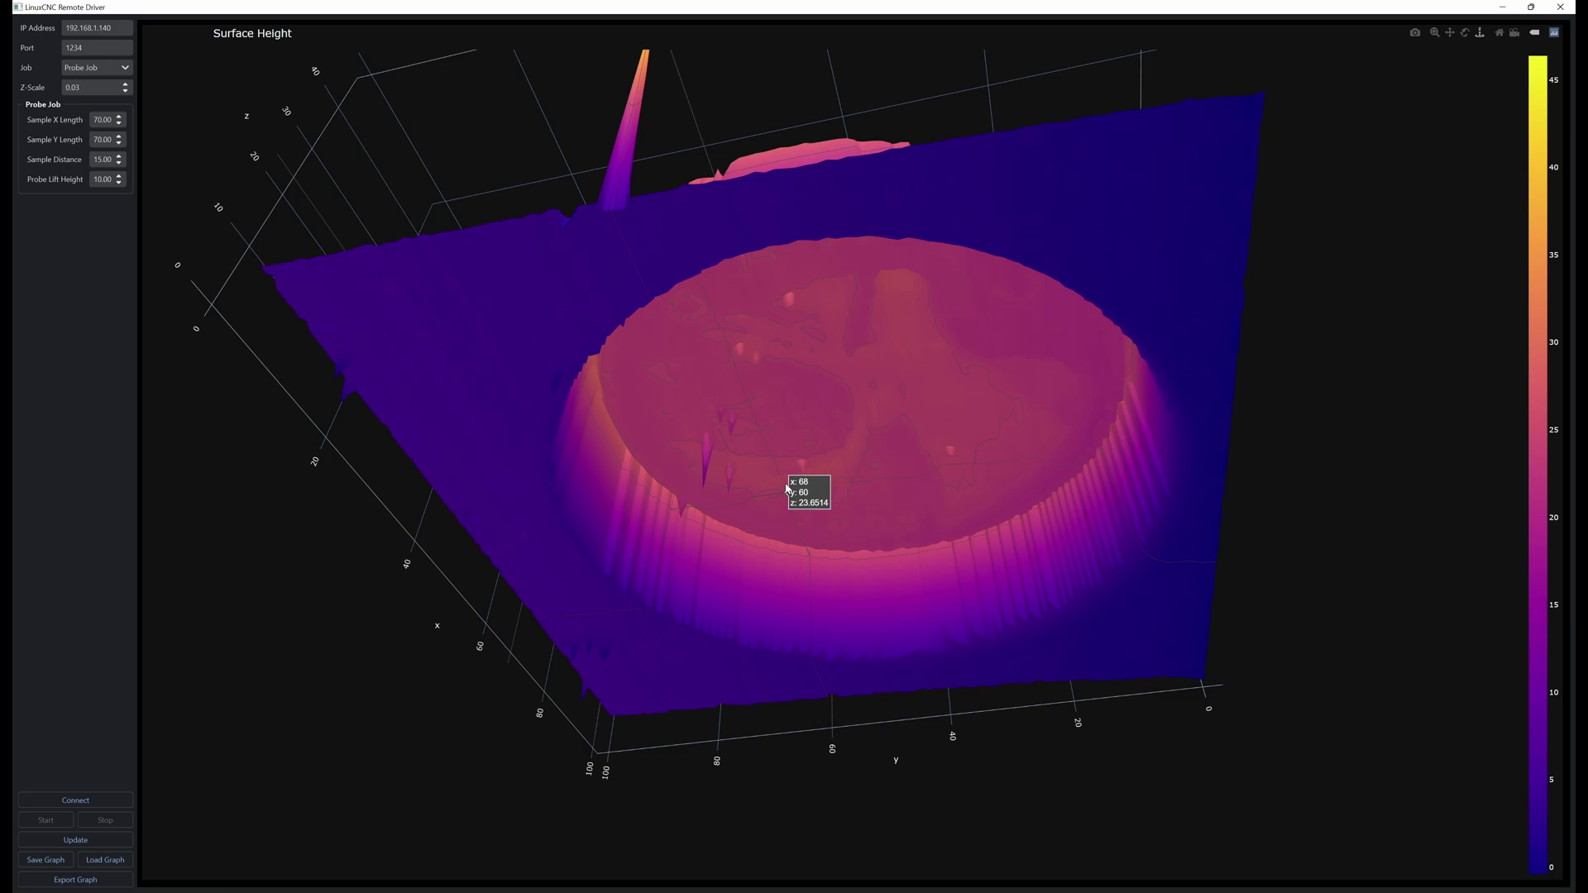
# Step: Orbit through side-on, oblique and top-down views of the coin, then zoom out on the whole plot
pyautogui.moveTo(710, 486); pyautogui.dragTo(834, 382)
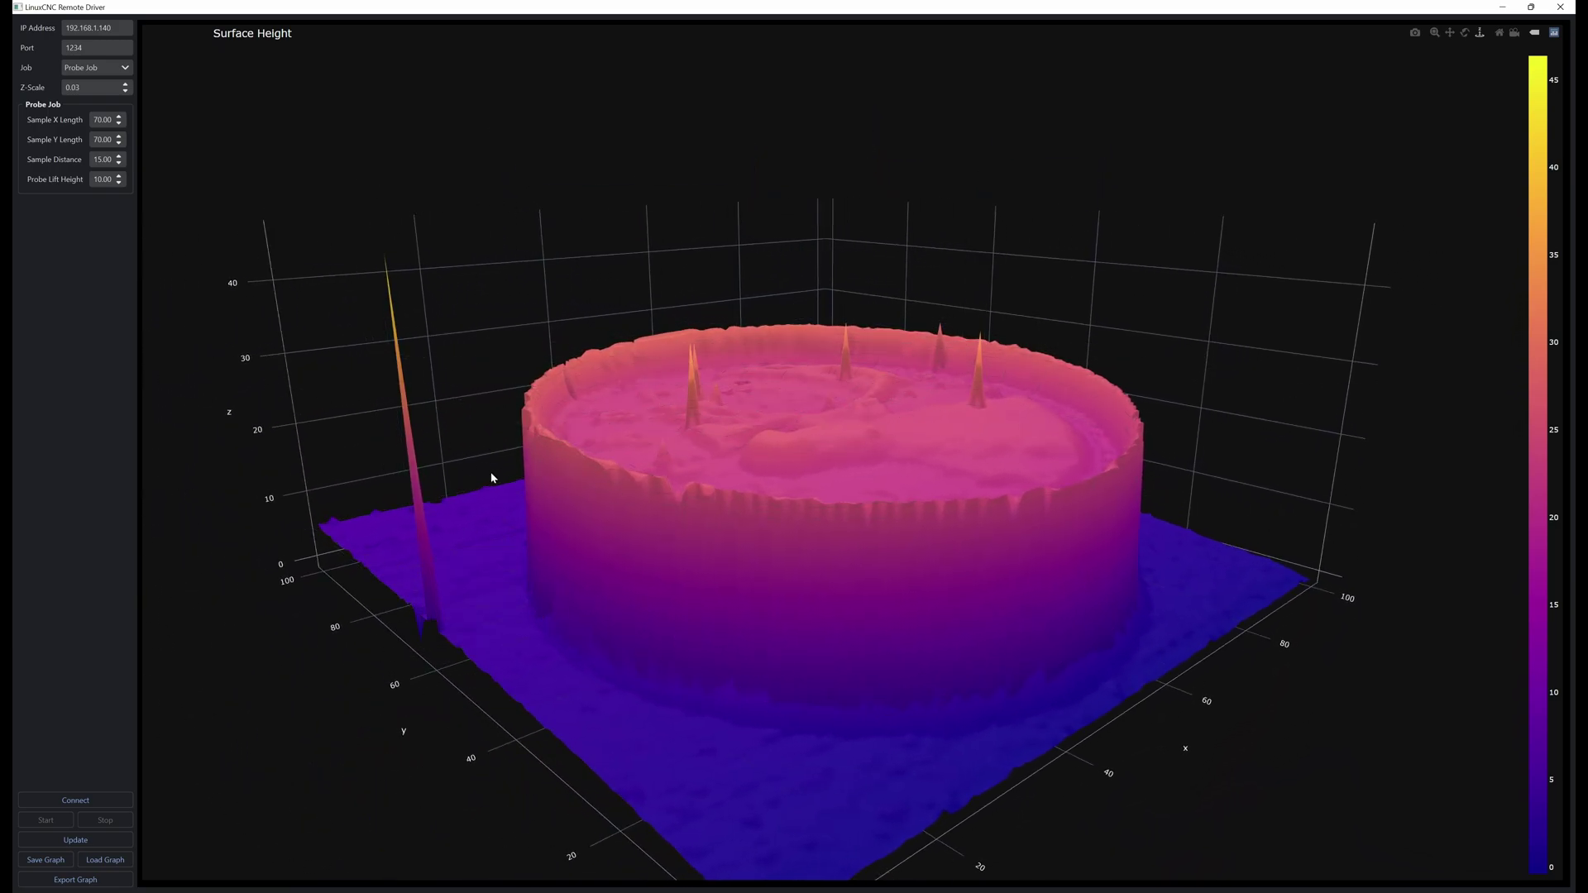
pyautogui.moveTo(646, 451); pyautogui.dragTo(782, 415)
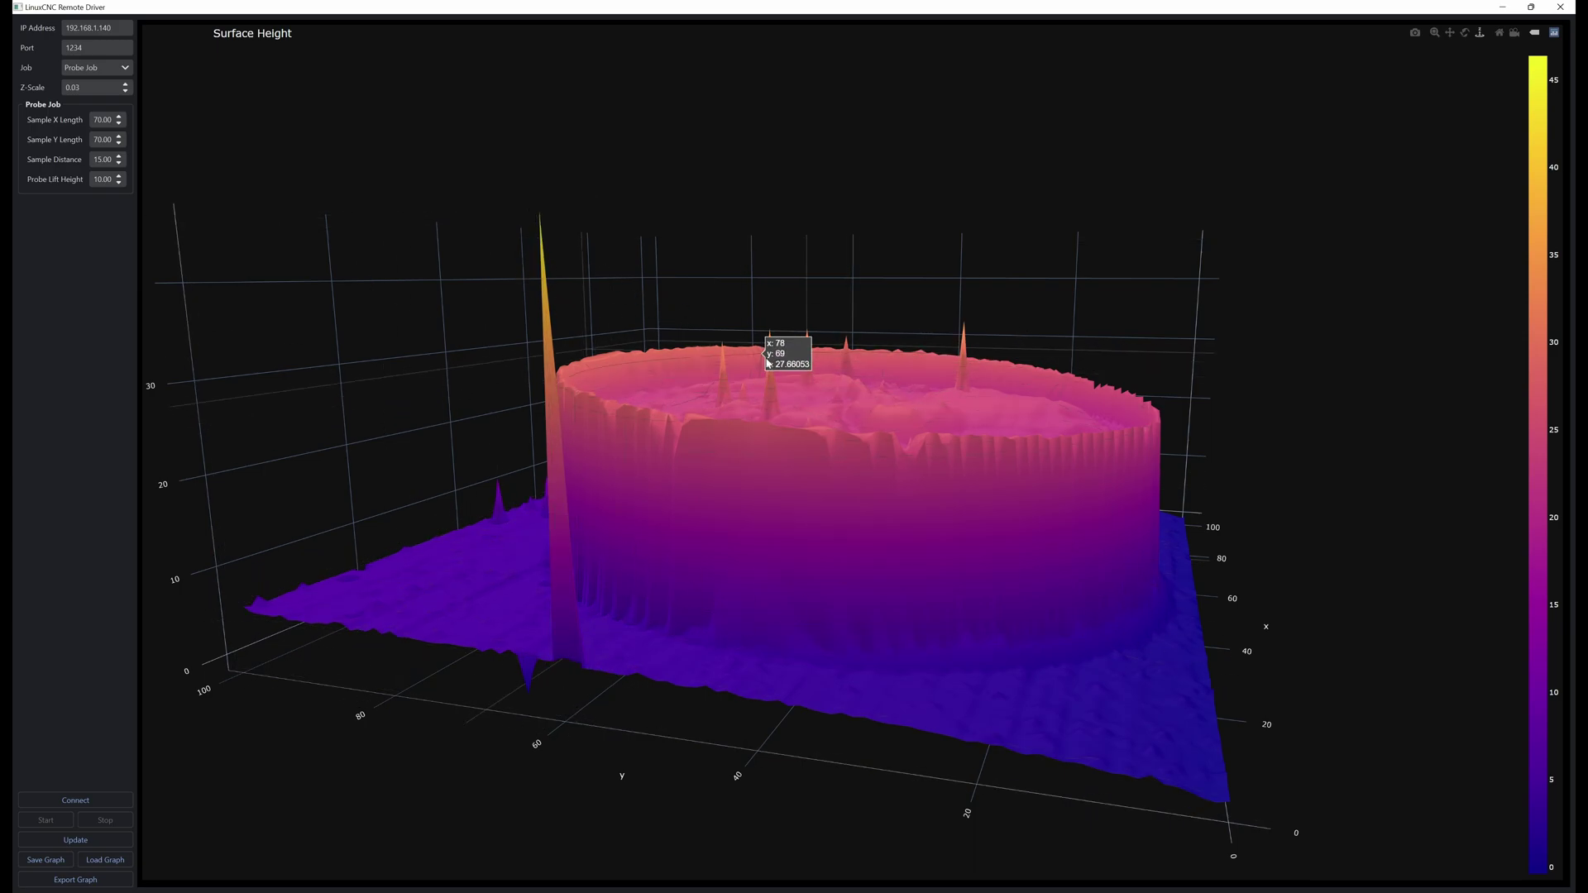
pyautogui.moveTo(744, 361); pyautogui.dragTo(655, 416)
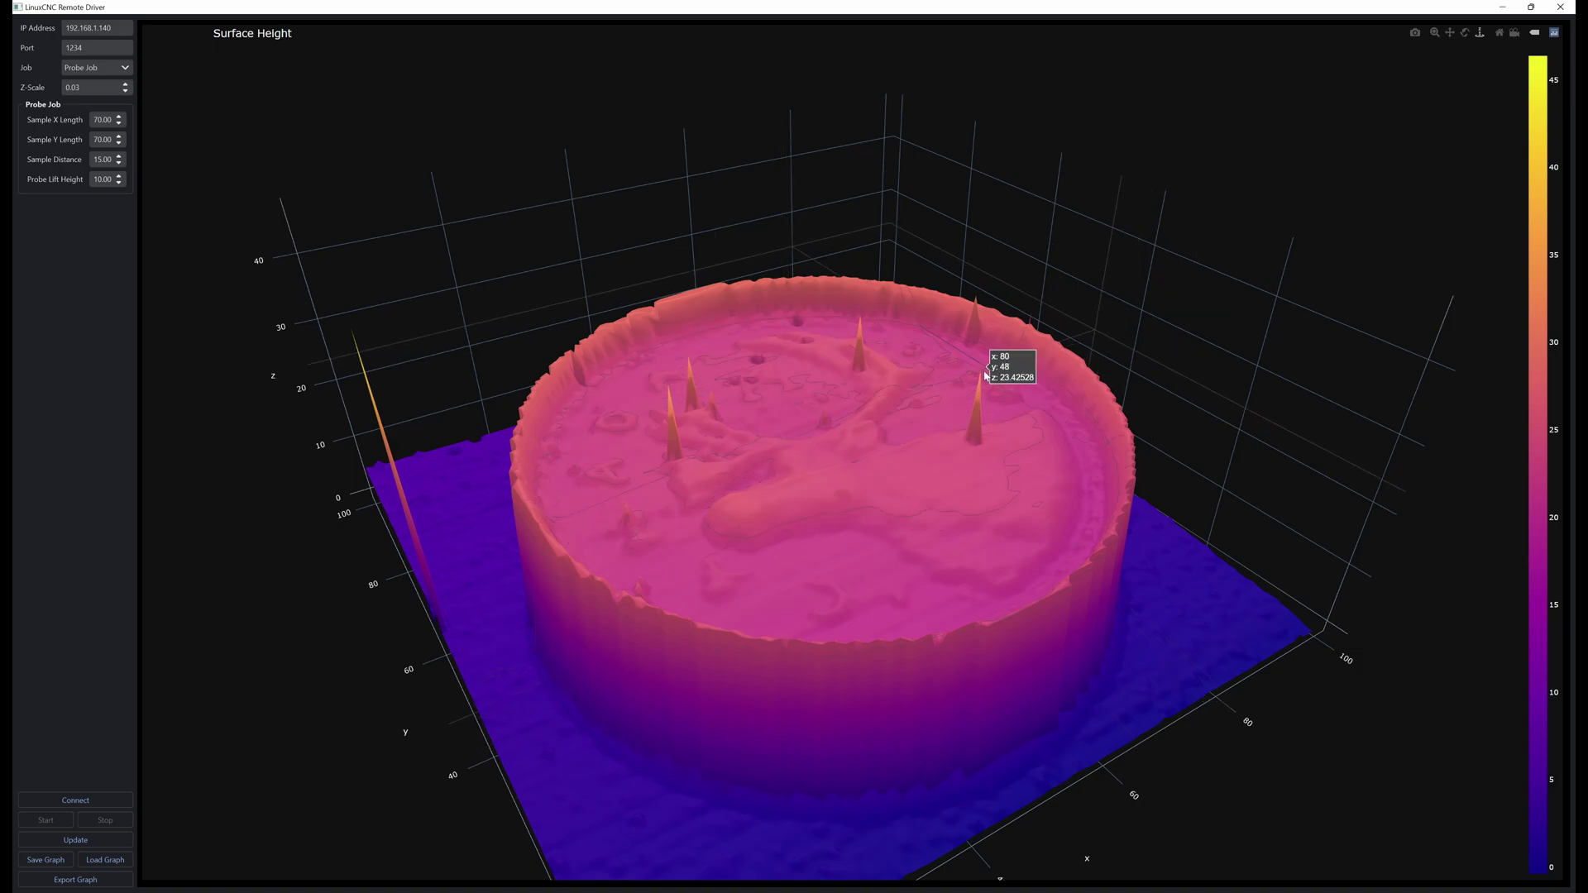
pyautogui.moveTo(976, 385); pyautogui.dragTo(940, 474)
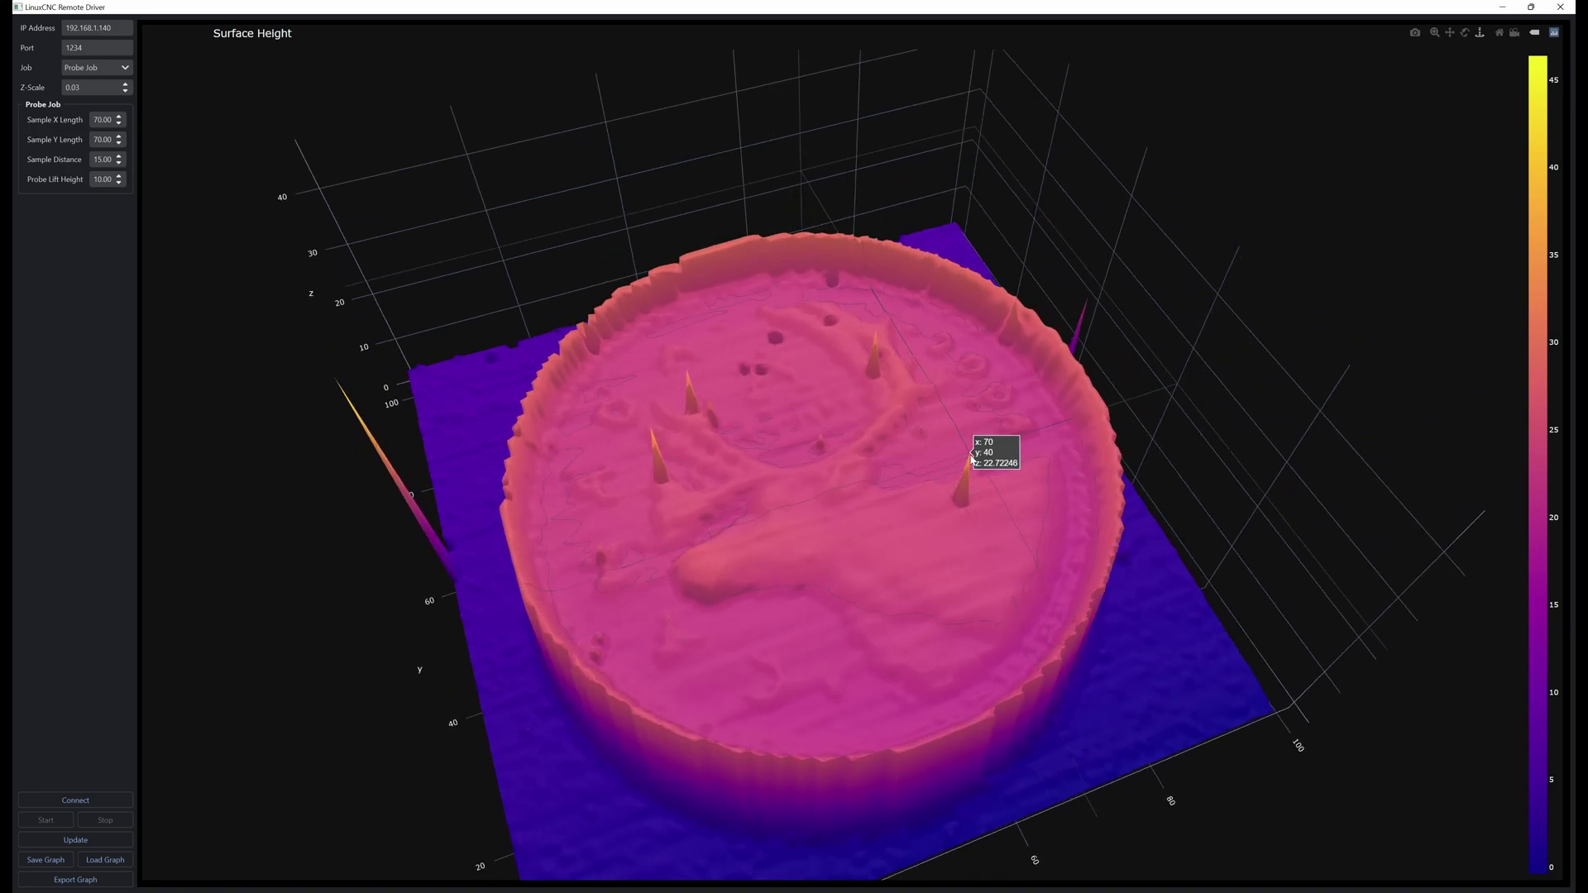
pyautogui.moveTo(972, 458); pyautogui.dragTo(806, 486)
pyautogui.scroll(-2, 807, 487)
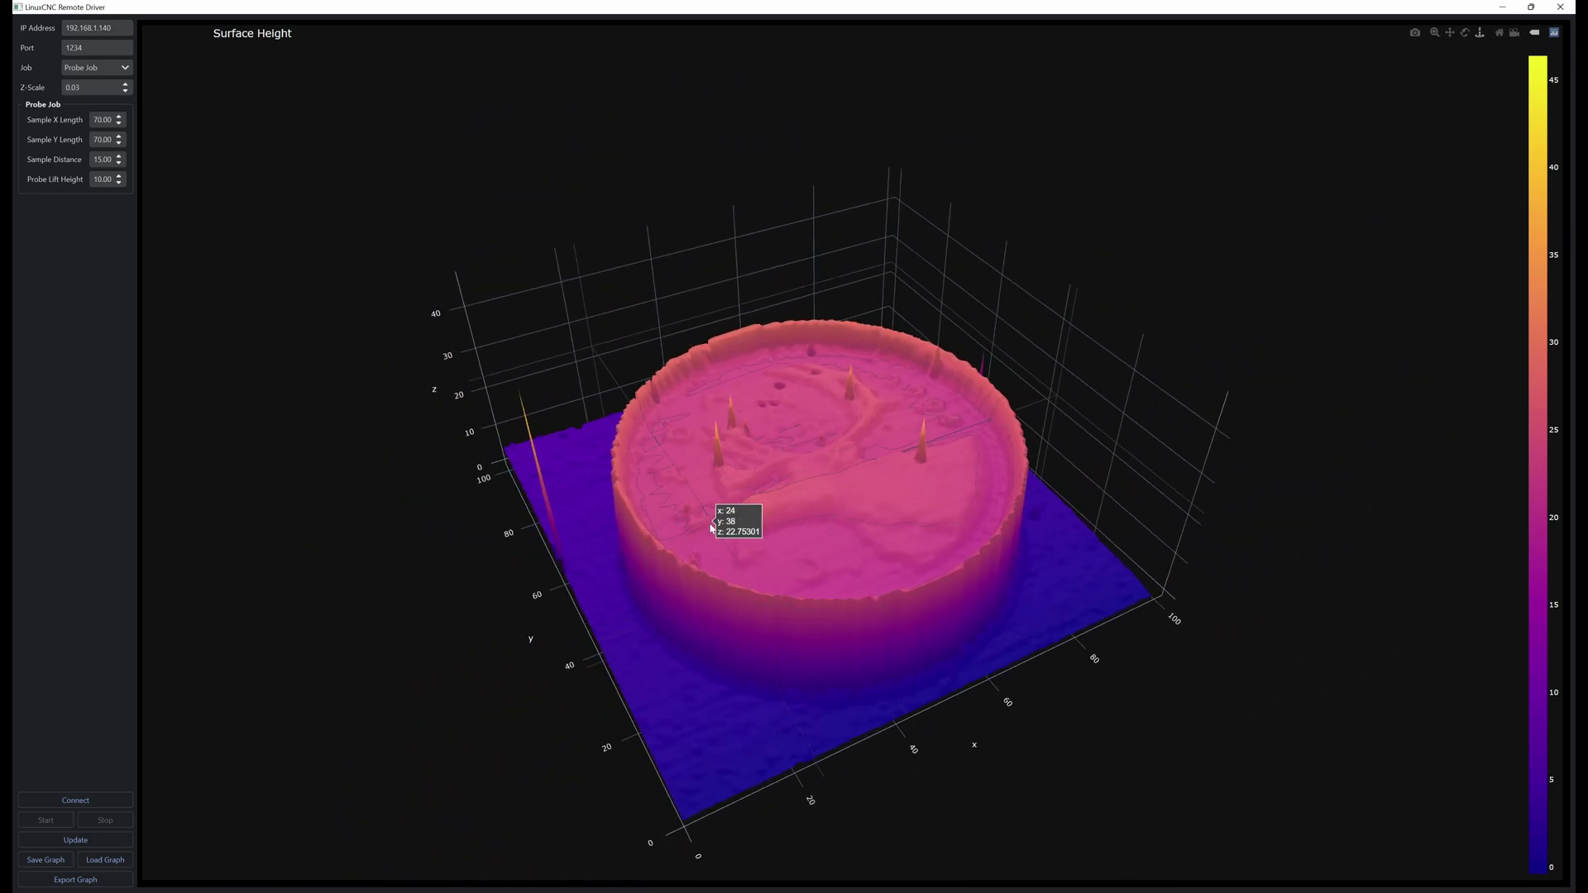
# Step: Rotate to a top-down view of the coin with the x axis along the bottom, showing scan-line streaks
pyautogui.moveTo(716, 526); pyautogui.dragTo(861, 513)
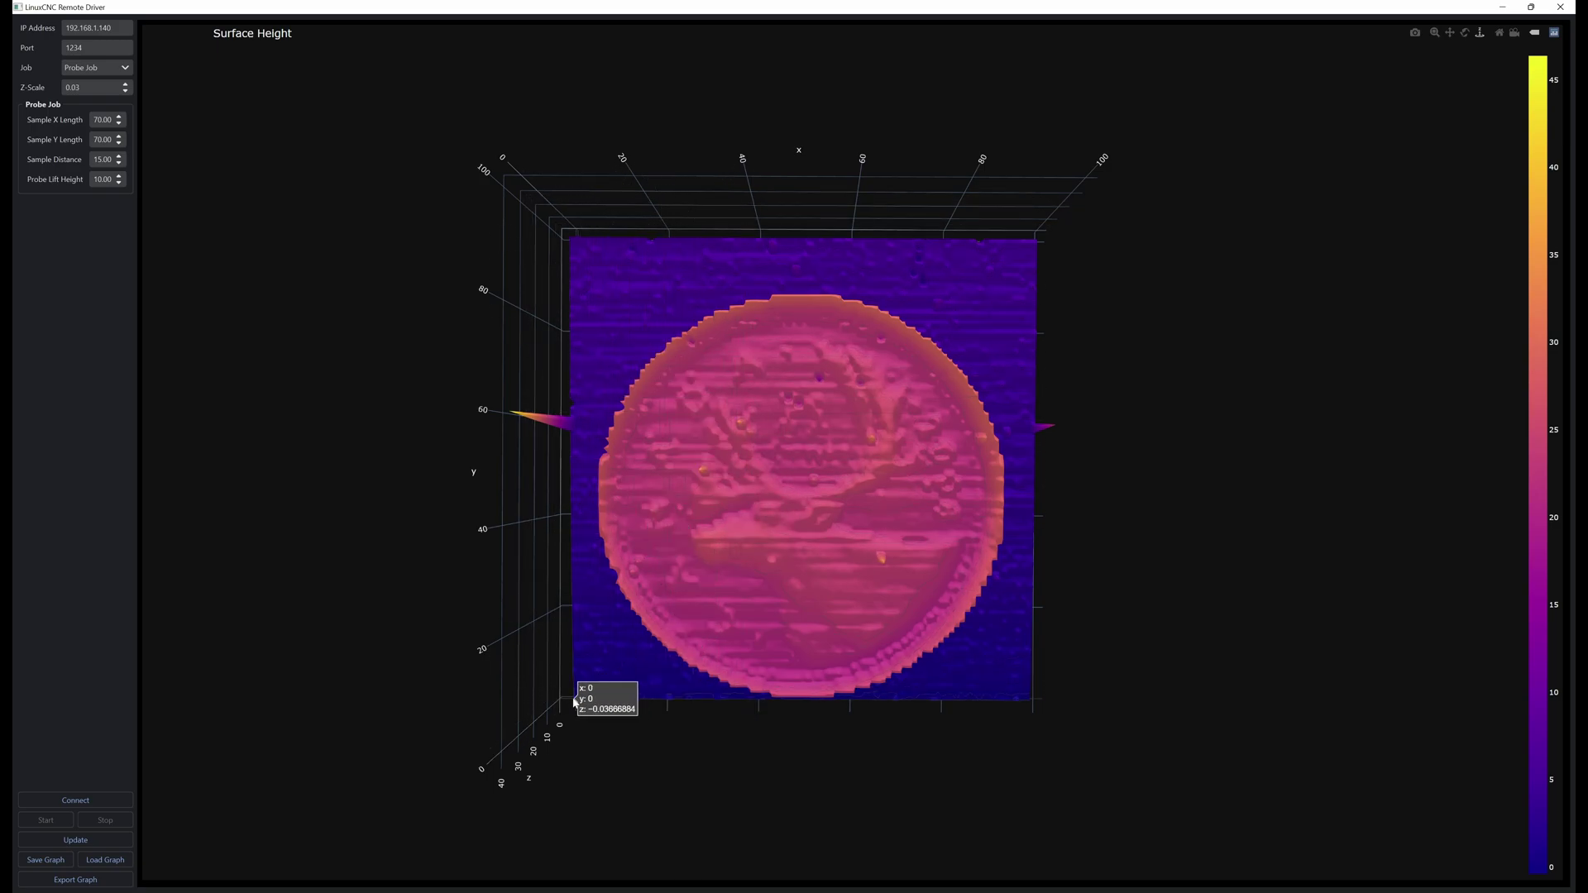
pyautogui.moveTo(734, 620); pyautogui.dragTo(732, 550)
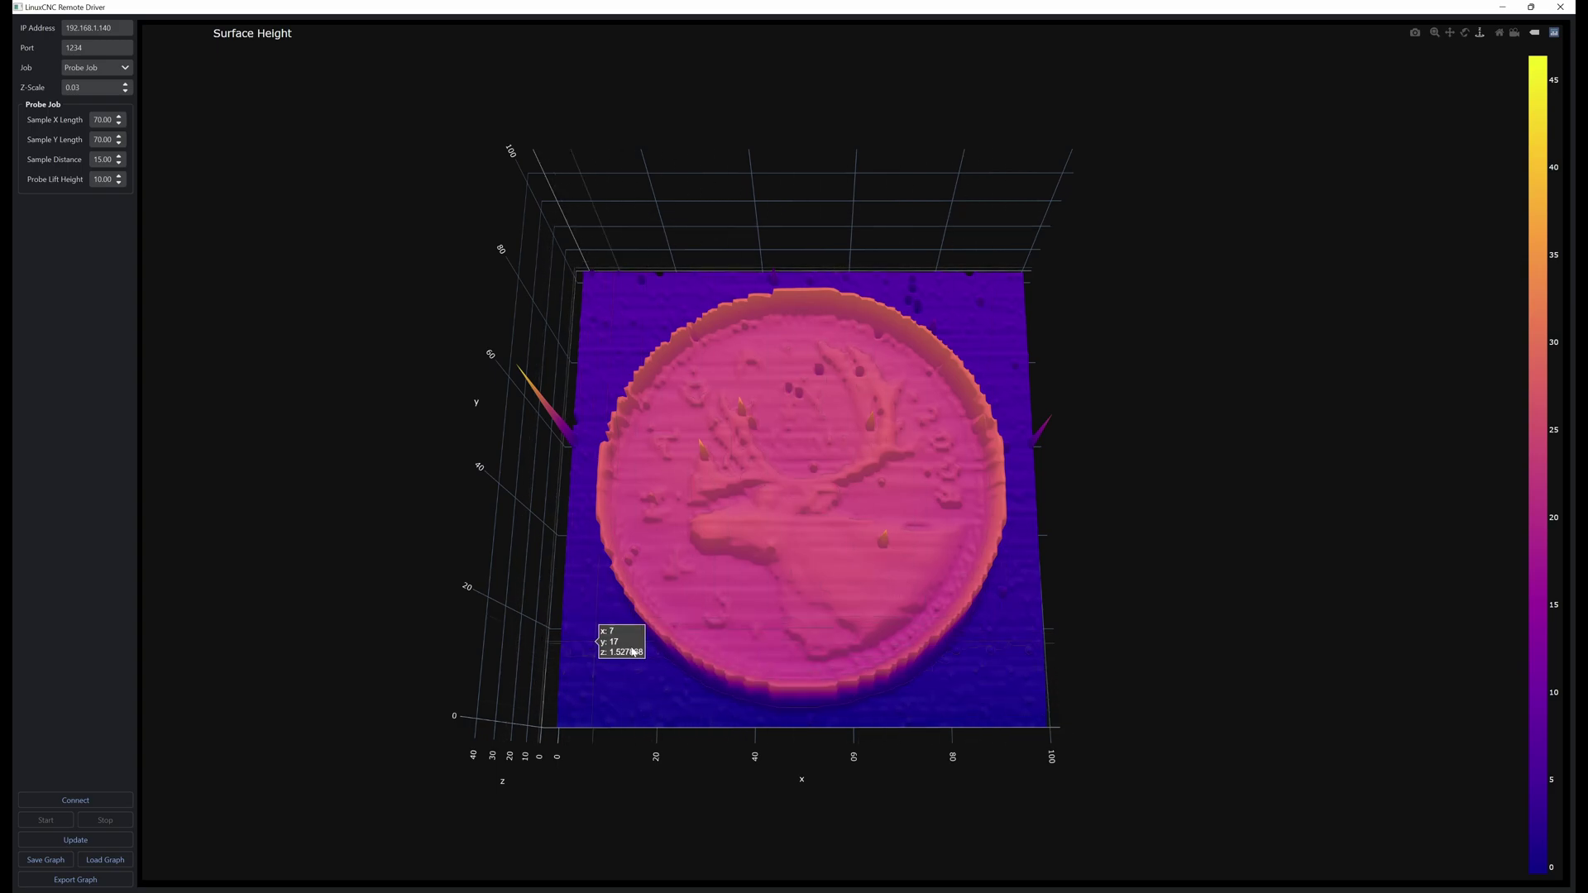
pyautogui.moveTo(943, 633); pyautogui.dragTo(727, 549)
# Step: Zoom in toward the plate edge beside the coin's rim near y 80
pyautogui.scroll(2, 706, 781)
pyautogui.scroll(-2, 776, 594)
pyautogui.scroll(10, 778, 595)
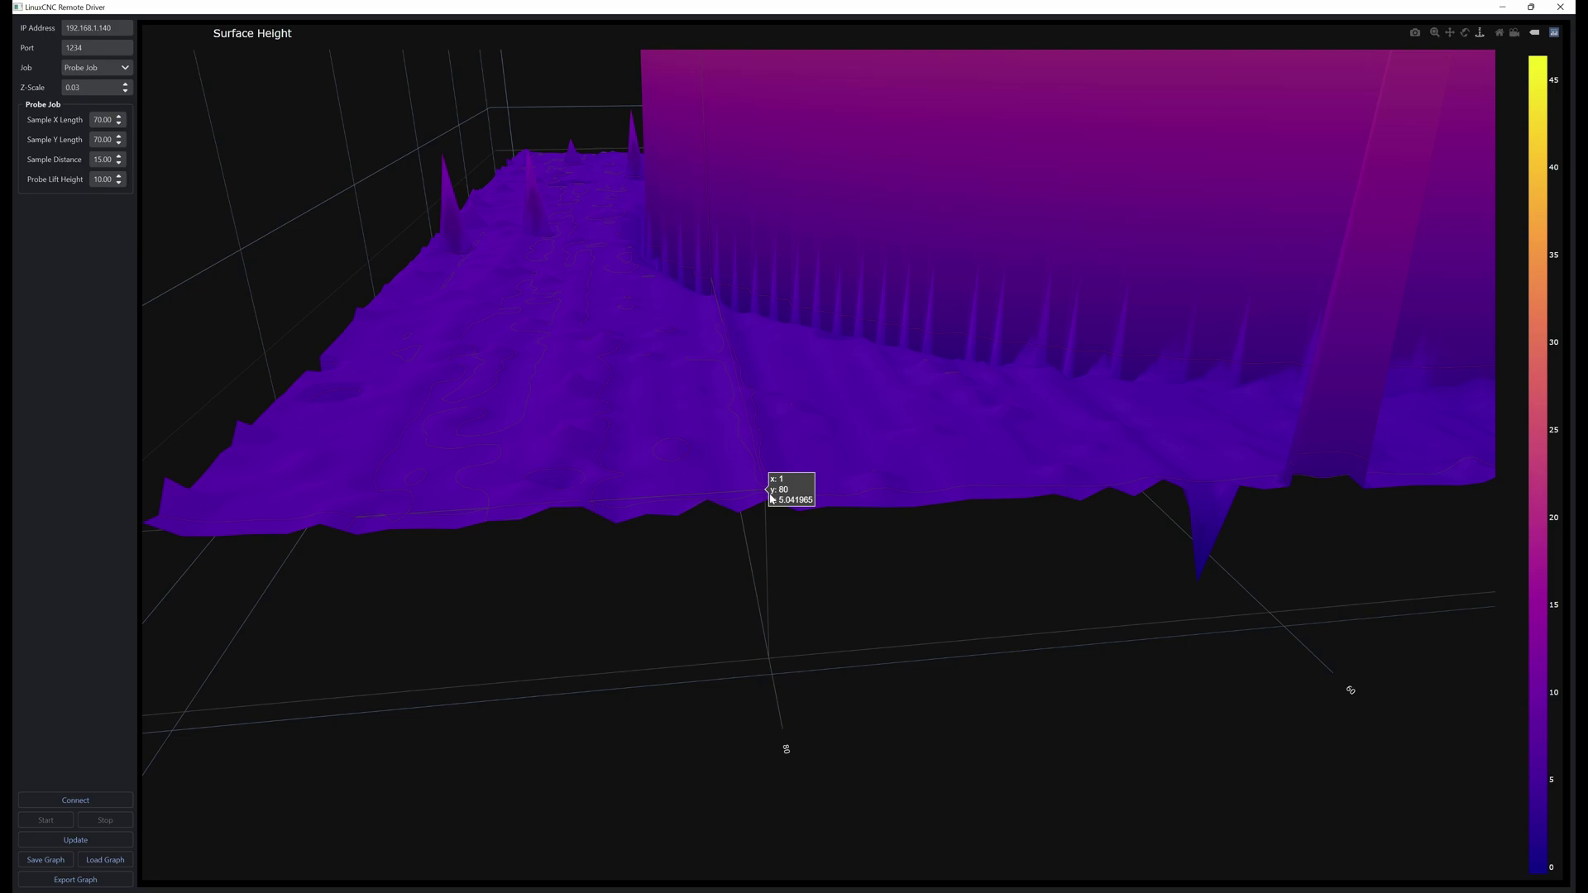
# Step: Look down on the coin face up close, then tilt to a top view with axes and an oblique angle
pyautogui.scroll(-5, 756, 480)
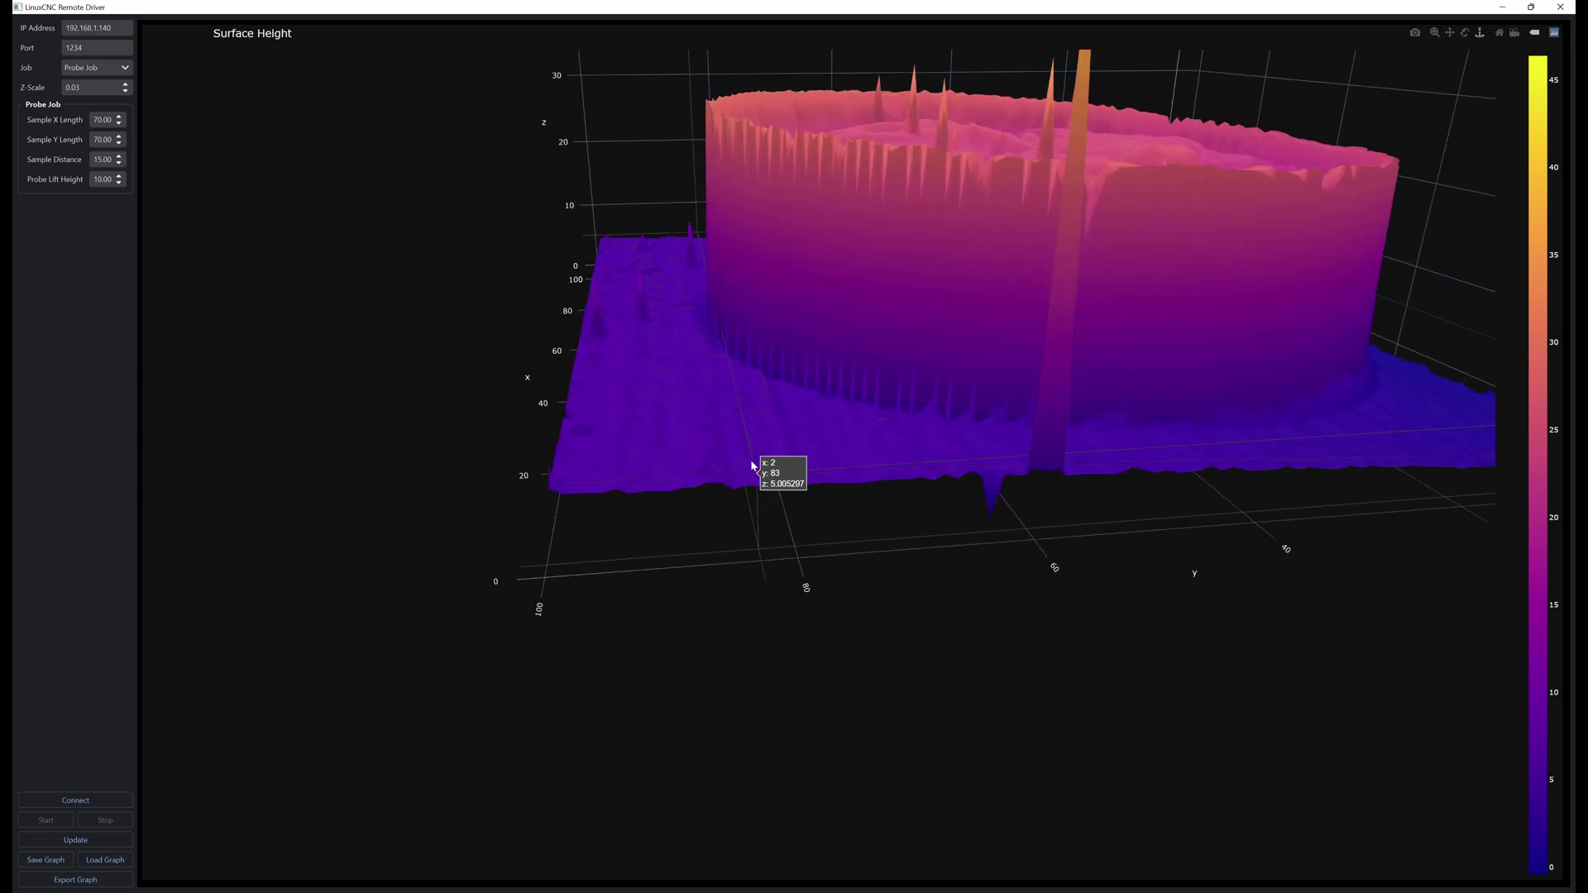
pyautogui.scroll(8, 766, 464)
pyautogui.moveTo(762, 569)
pyautogui.mouseDown()
pyautogui.moveTo(769, 542)
pyautogui.moveTo(772, 577)
pyautogui.mouseUp()
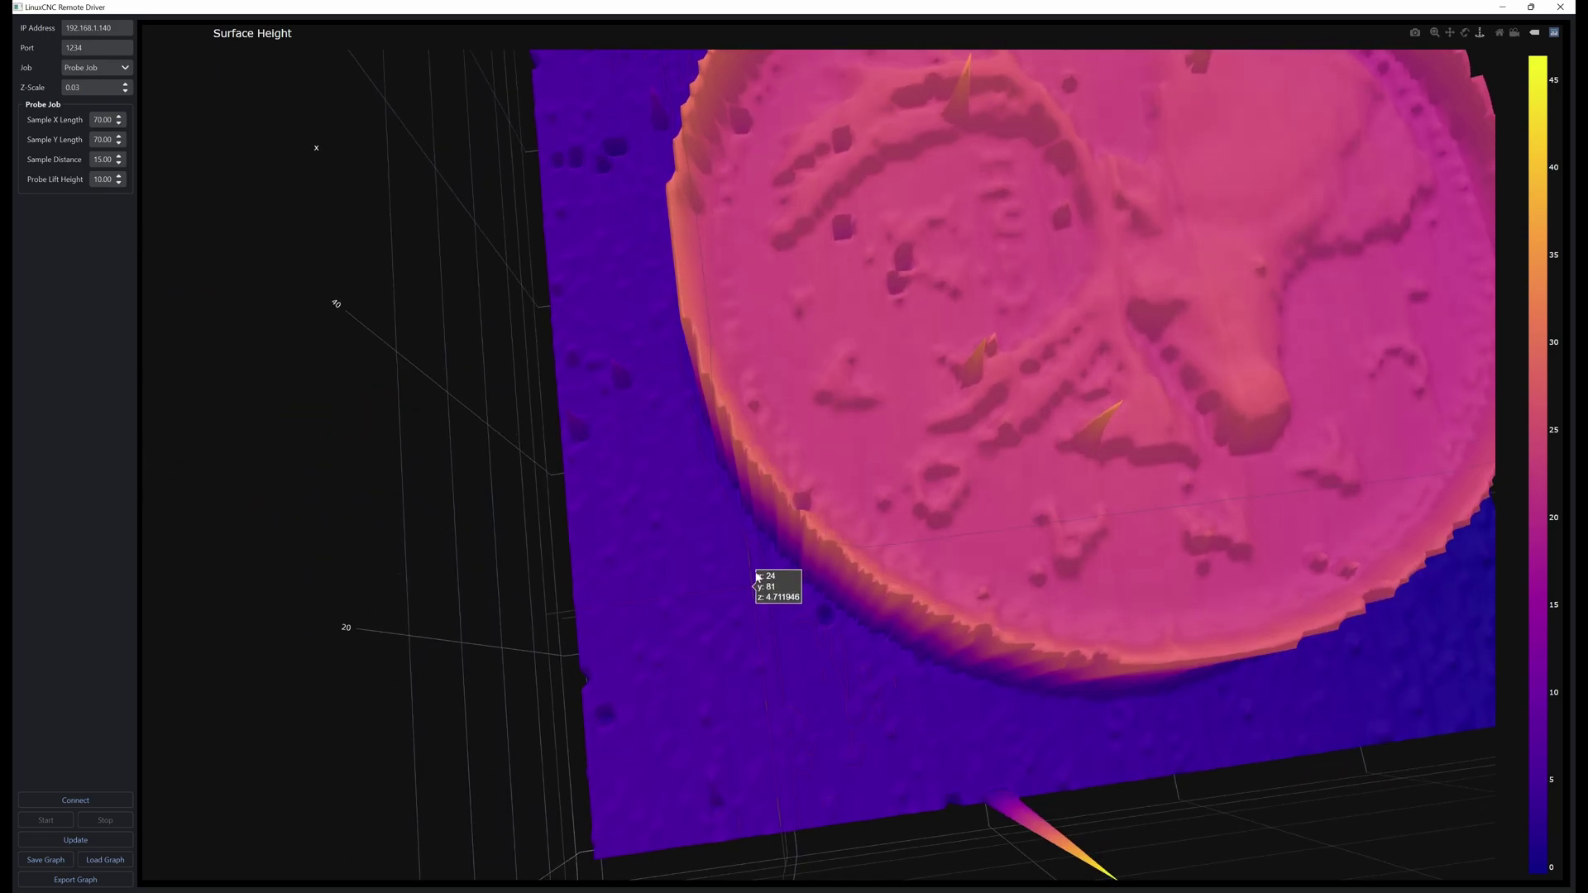
pyautogui.scroll(3, 744, 471)
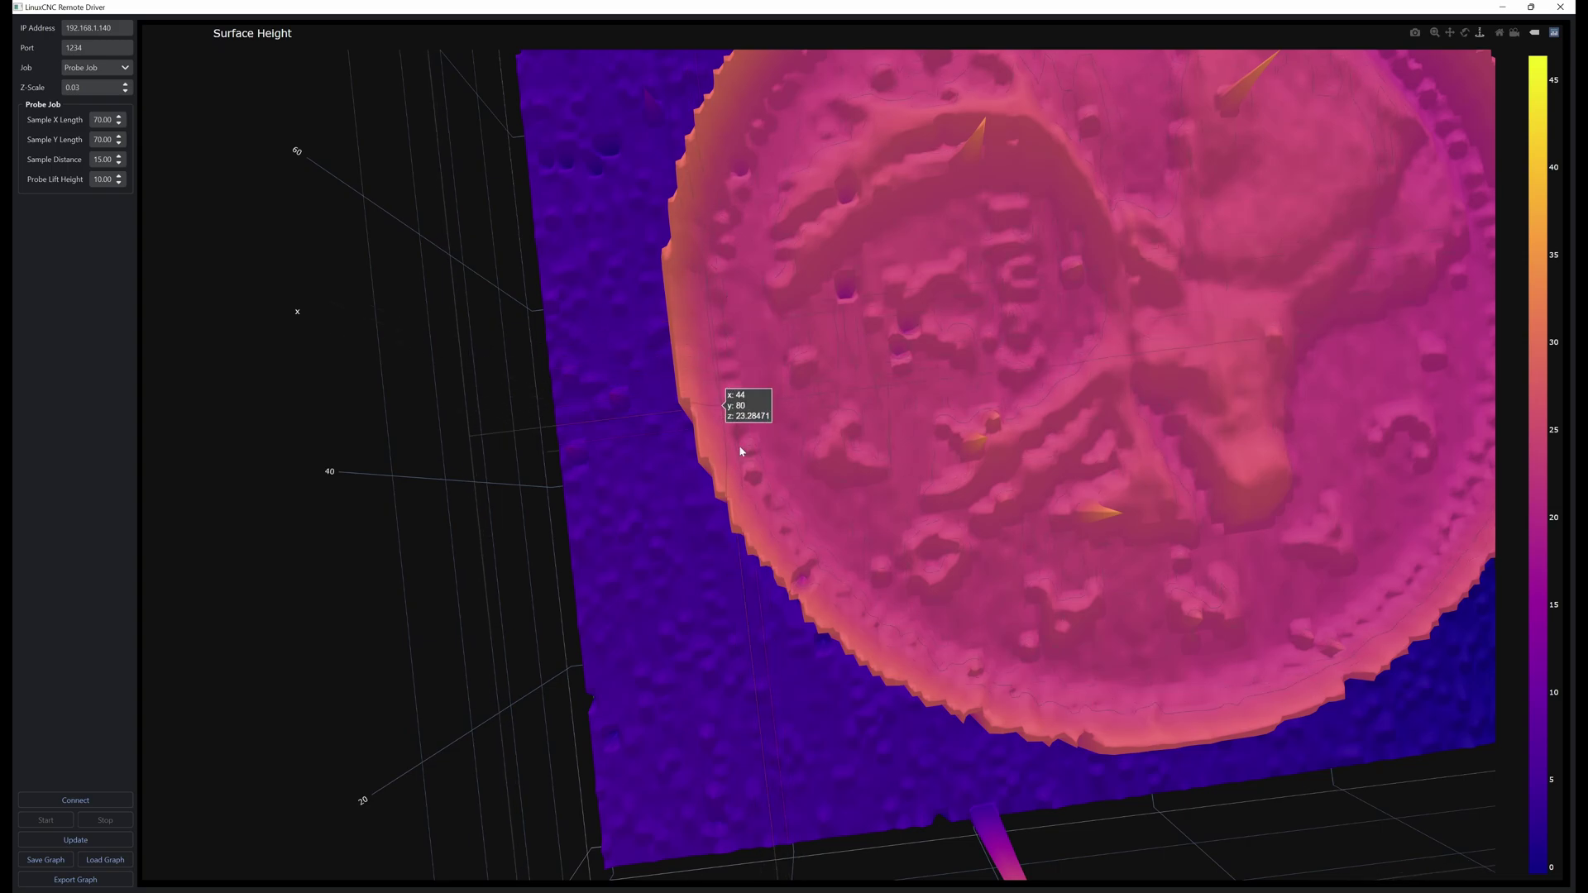
pyautogui.scroll(-3, 719, 356)
pyautogui.moveTo(762, 488); pyautogui.dragTo(678, 513)
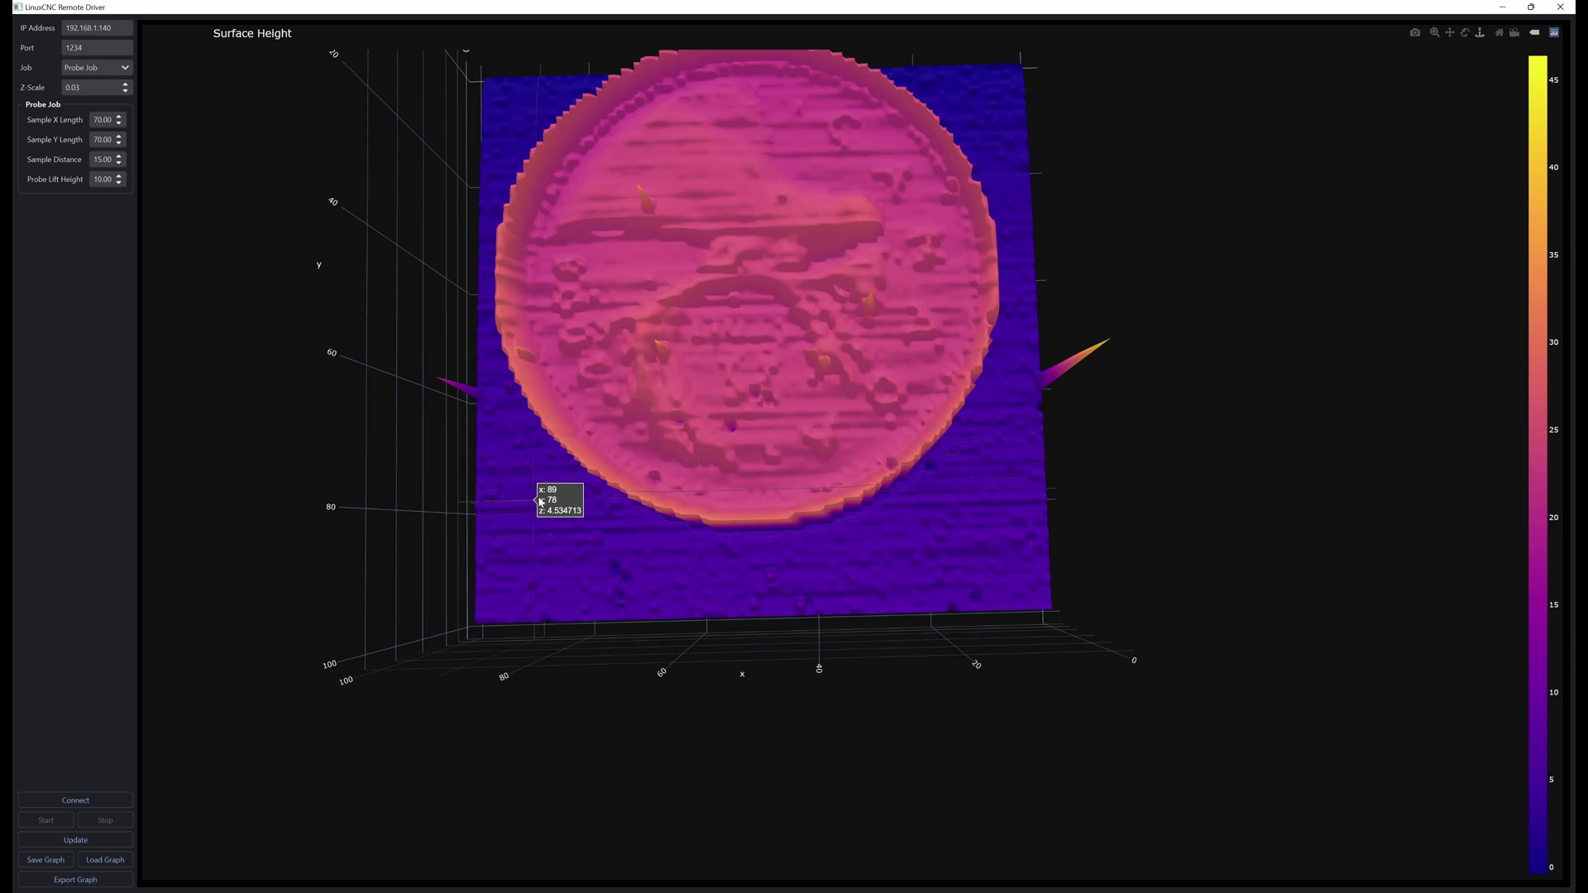
pyautogui.moveTo(648, 522); pyautogui.dragTo(773, 484)
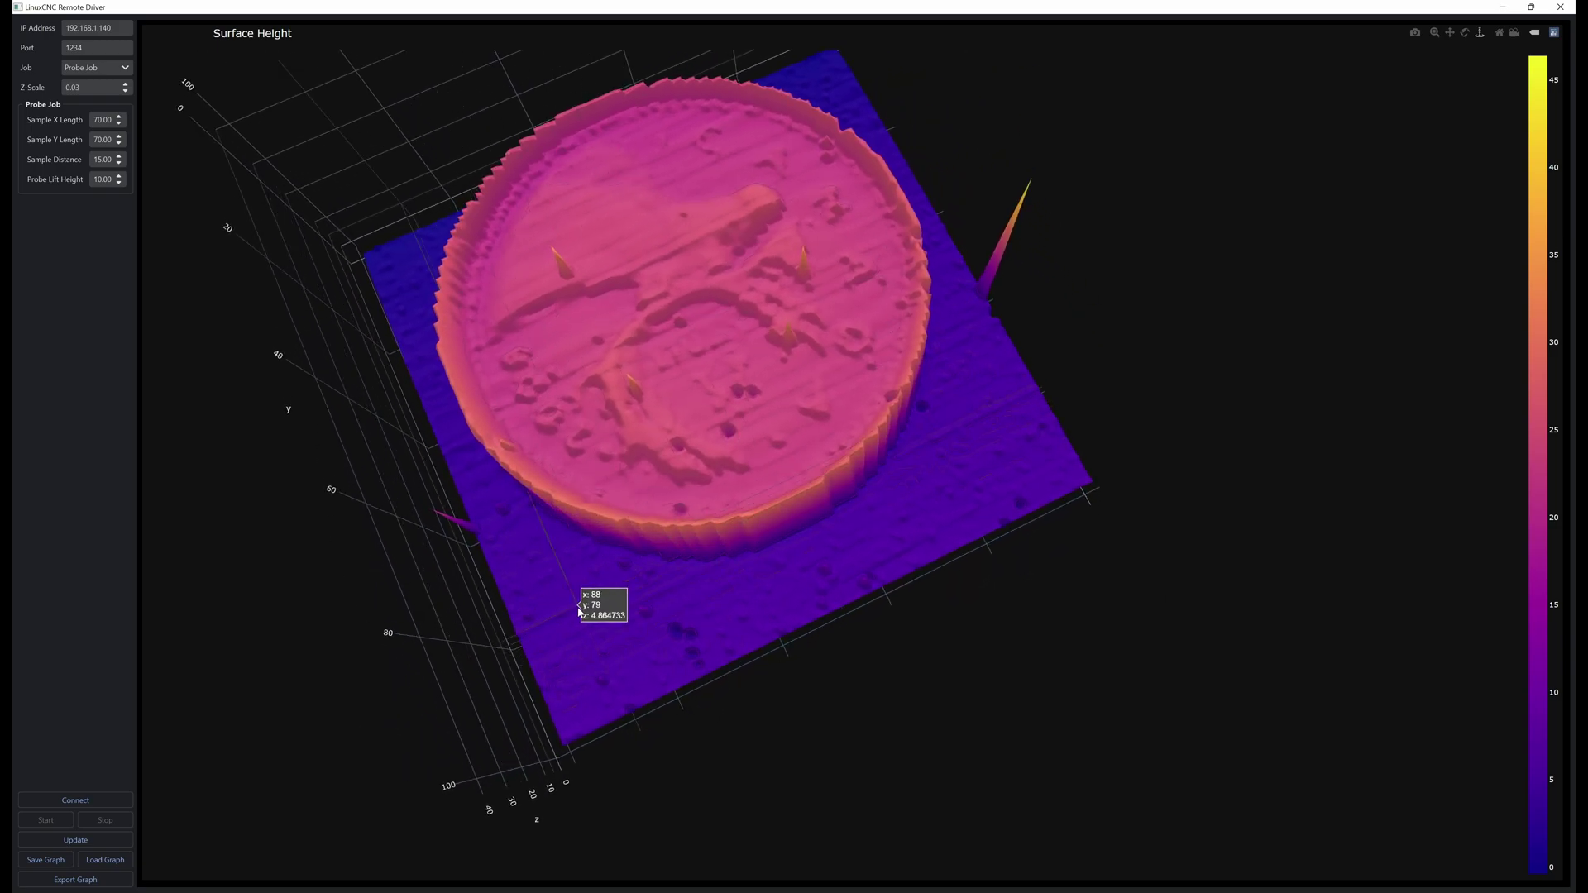
# Step: Inspect the coin's wall and edge from side and top views, then pull back to an oblique overview
pyautogui.moveTo(890, 488); pyautogui.dragTo(899, 450)
pyautogui.scroll(5, 910, 447)
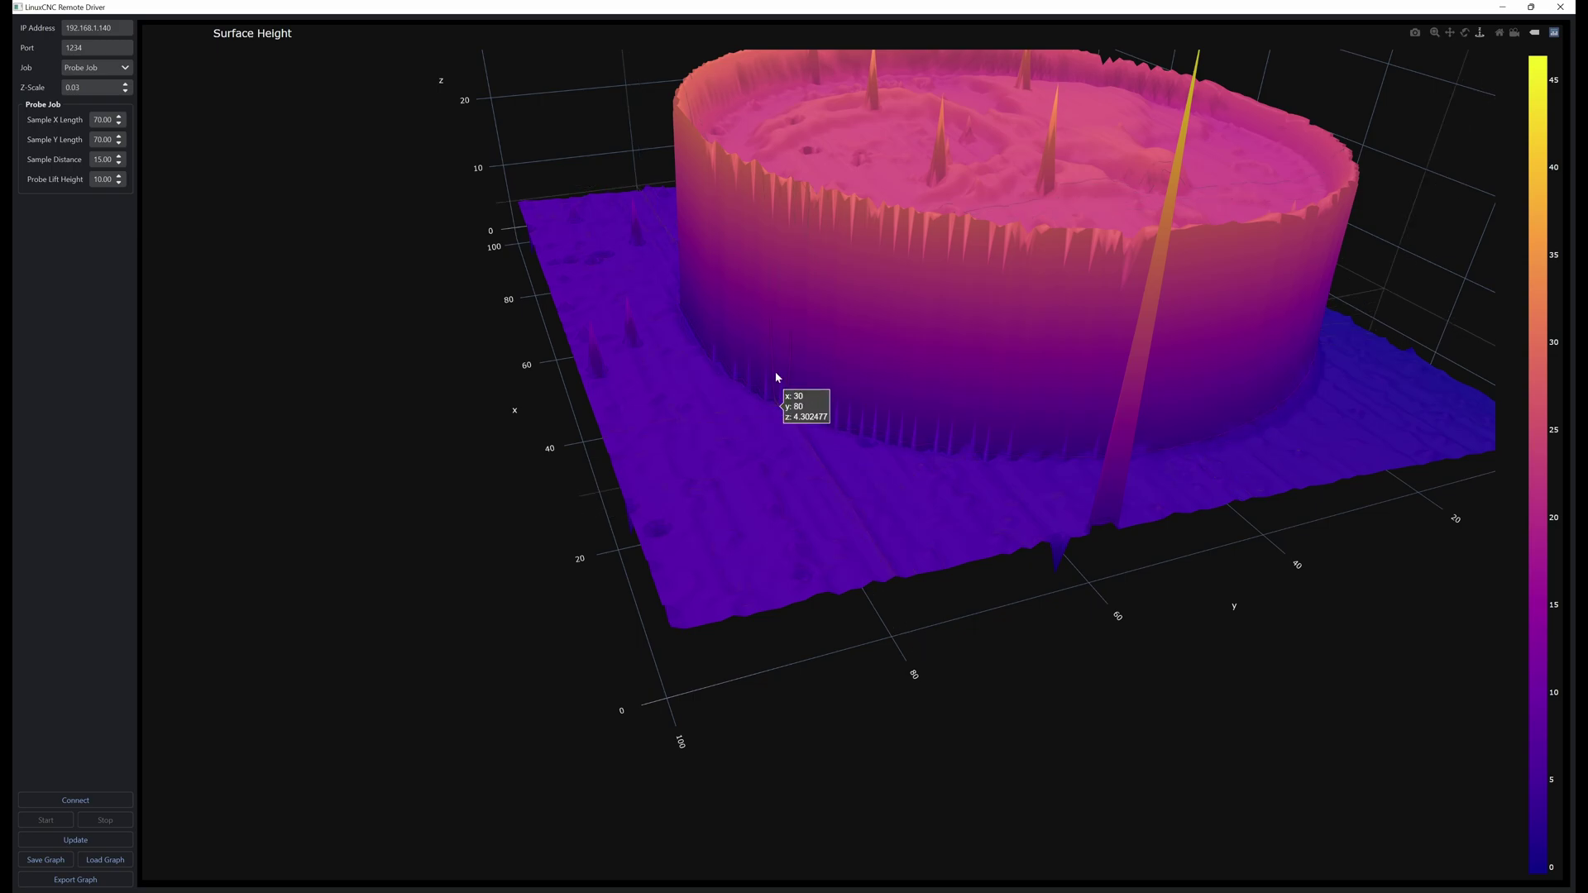
pyautogui.moveTo(776, 377); pyautogui.dragTo(751, 415)
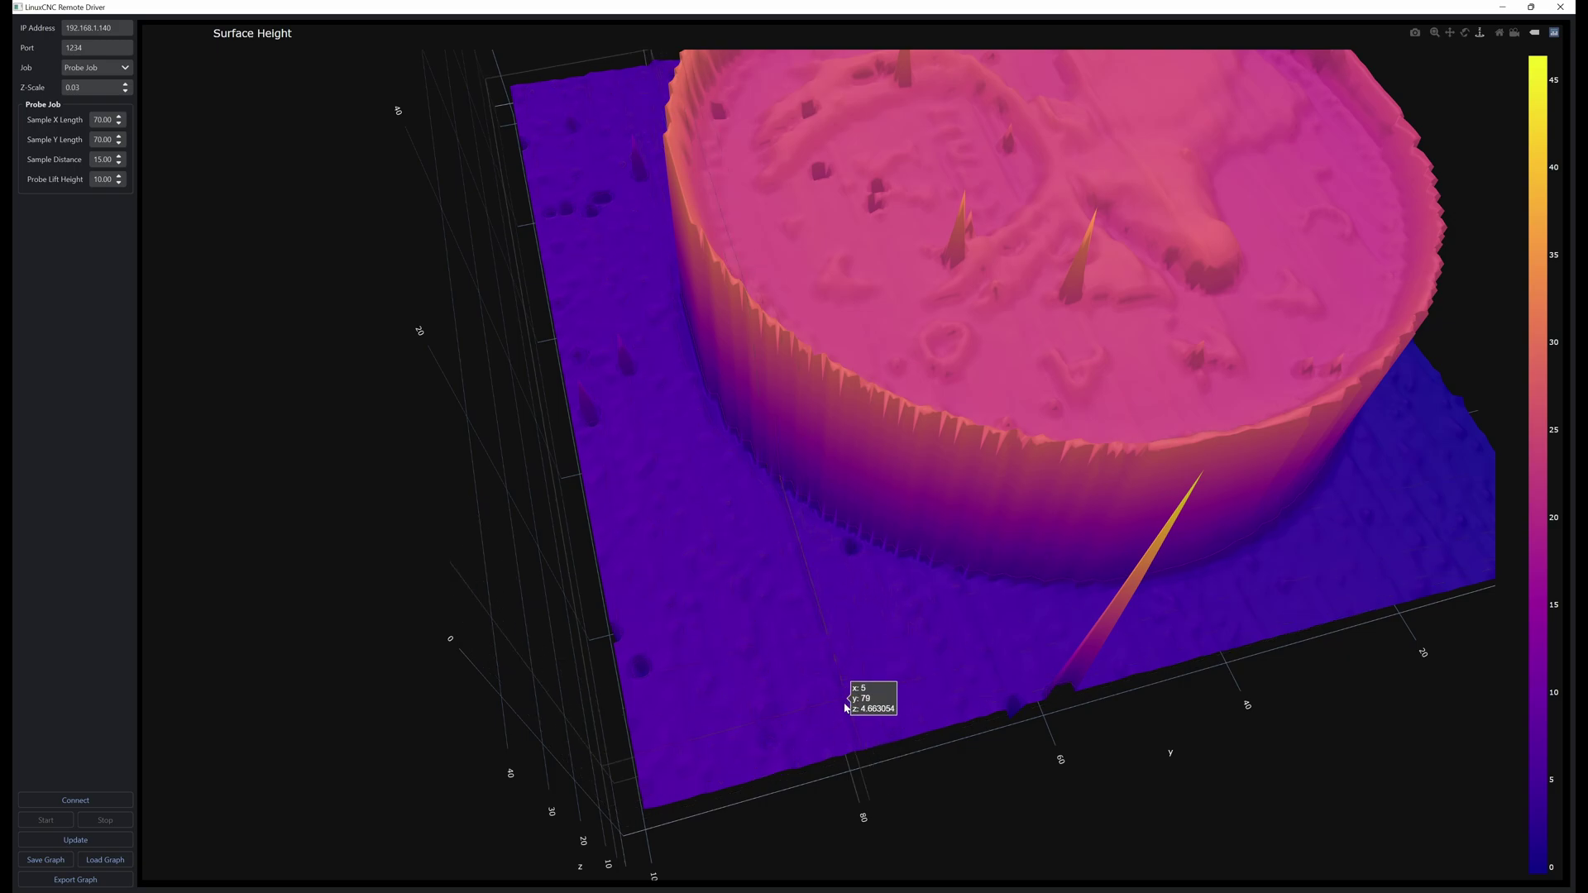
pyautogui.moveTo(814, 610); pyautogui.dragTo(924, 622)
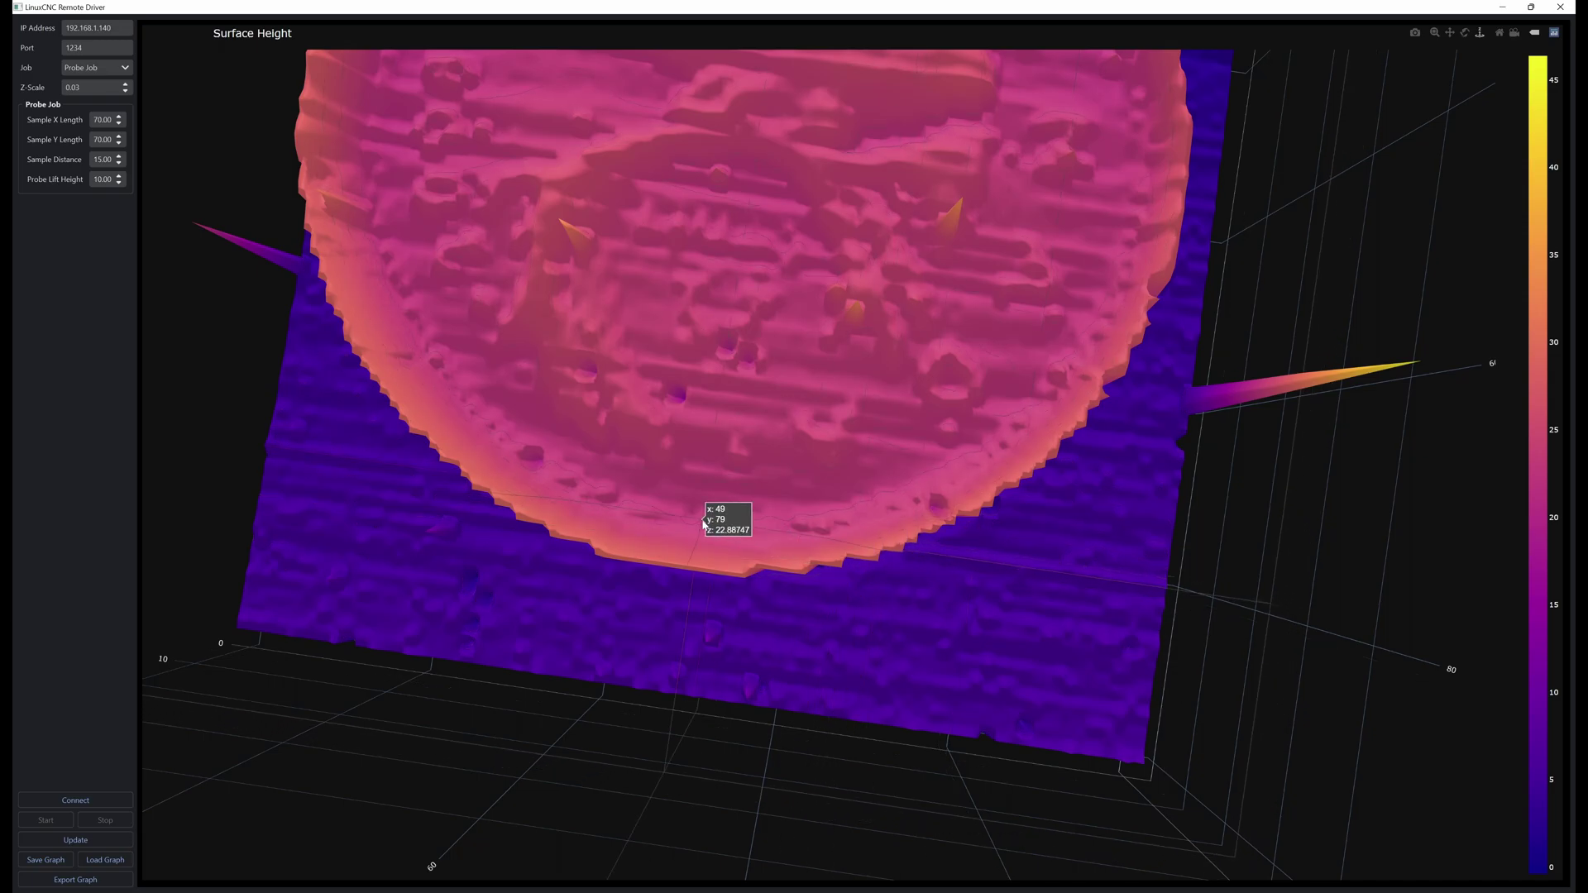
pyautogui.moveTo(635, 502); pyautogui.dragTo(854, 546)
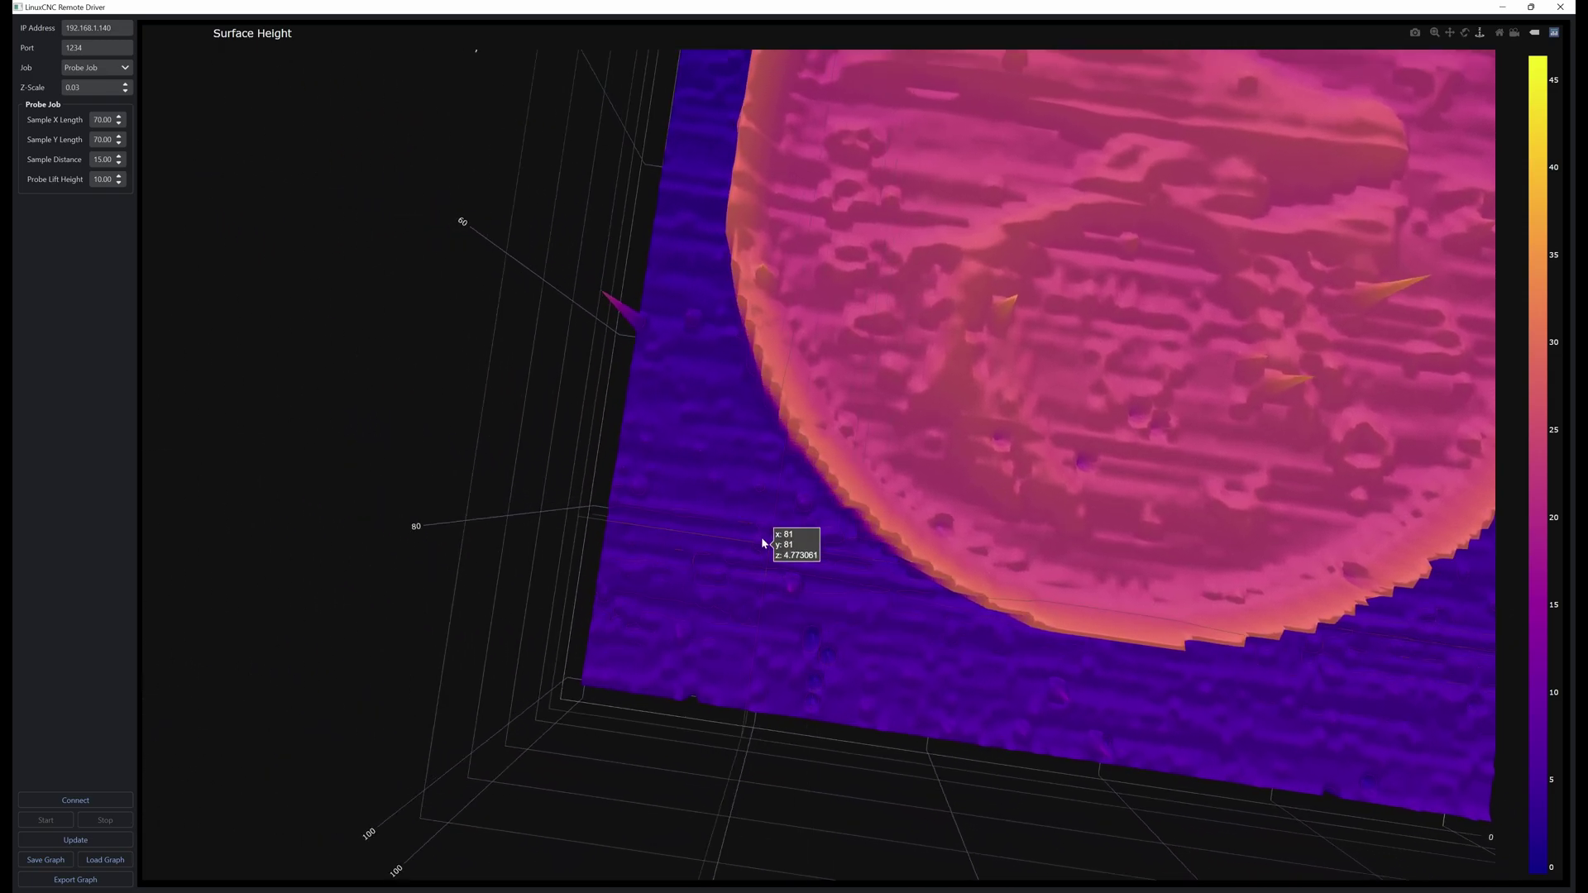
pyautogui.moveTo(660, 515); pyautogui.dragTo(1104, 370)
pyautogui.moveTo(861, 467); pyautogui.dragTo(794, 543)
pyautogui.scroll(5, 930, 633)
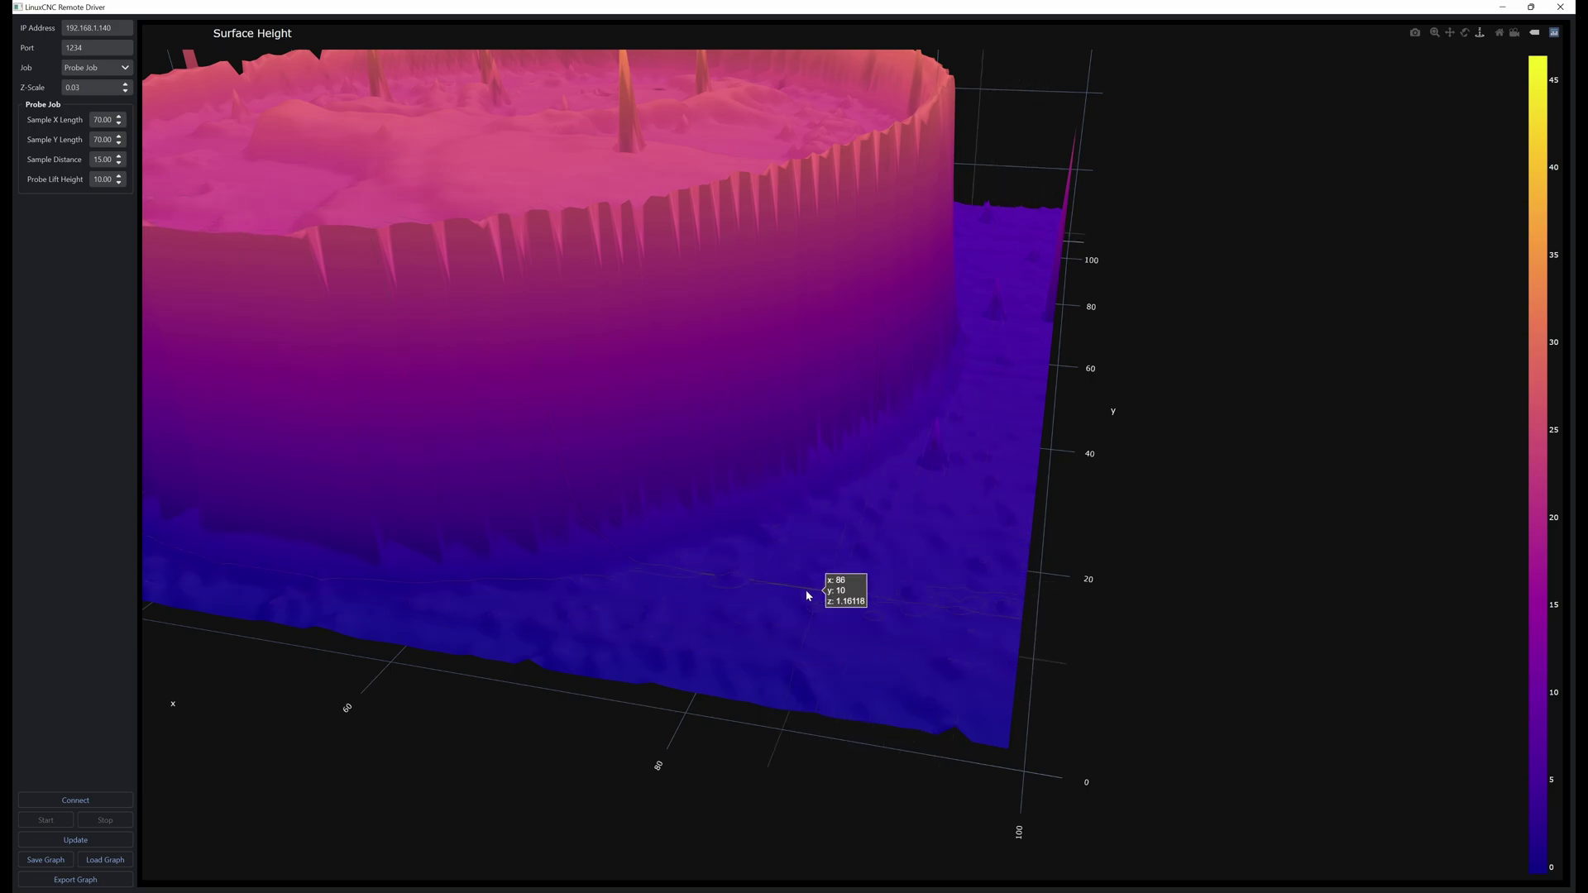
# Step: Orbit from an oblique overview to a near top-down view of the antlered head relief and streaks
pyautogui.scroll(-5, 753, 590)
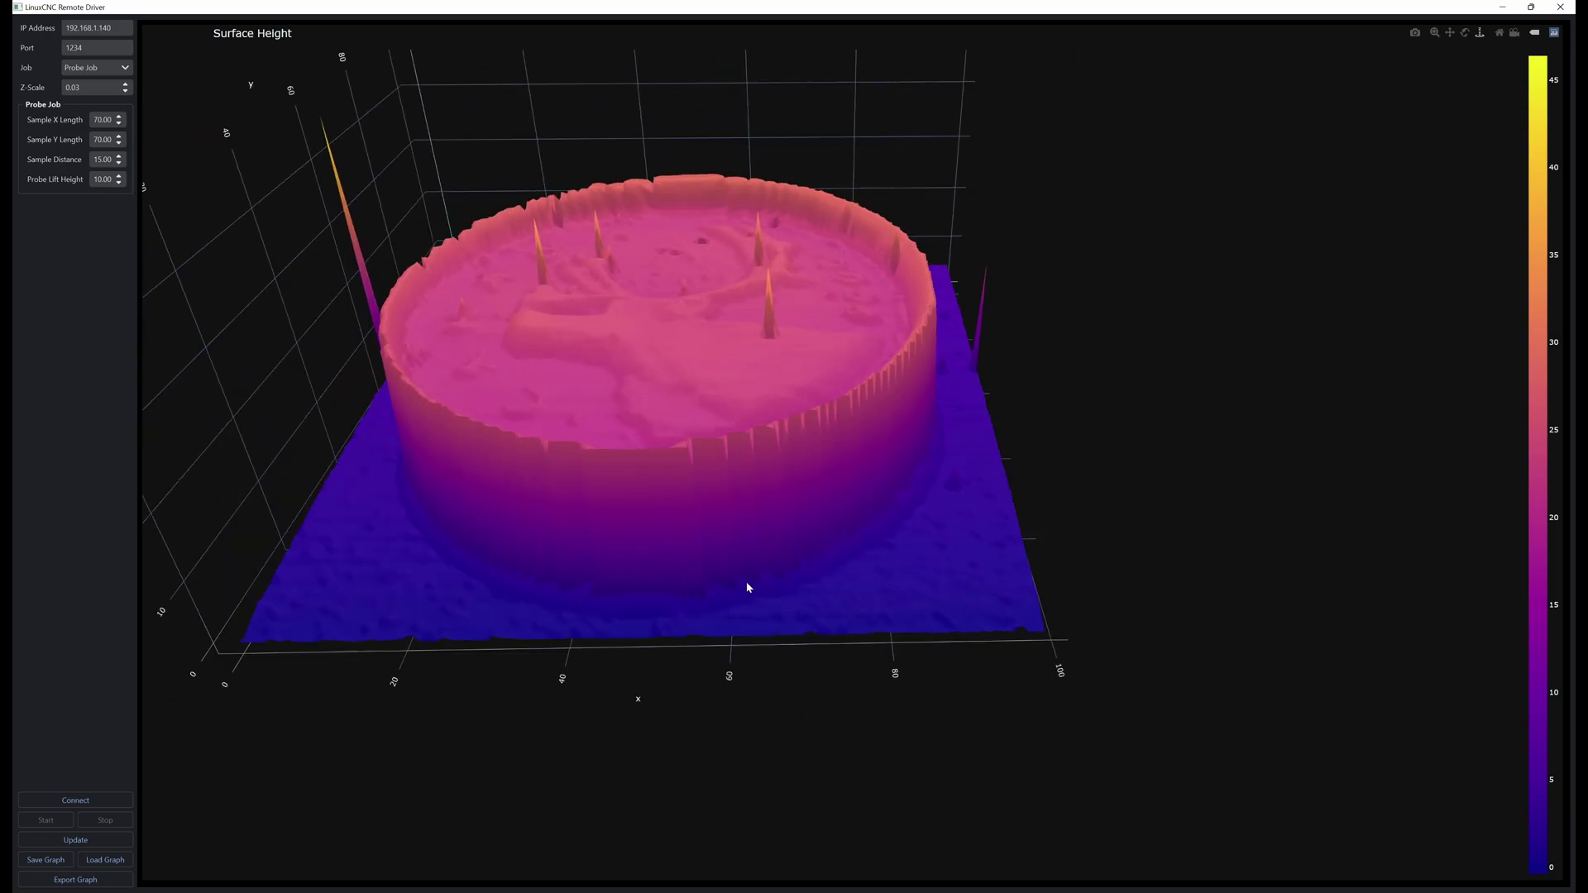
pyautogui.moveTo(748, 588); pyautogui.dragTo(745, 646)
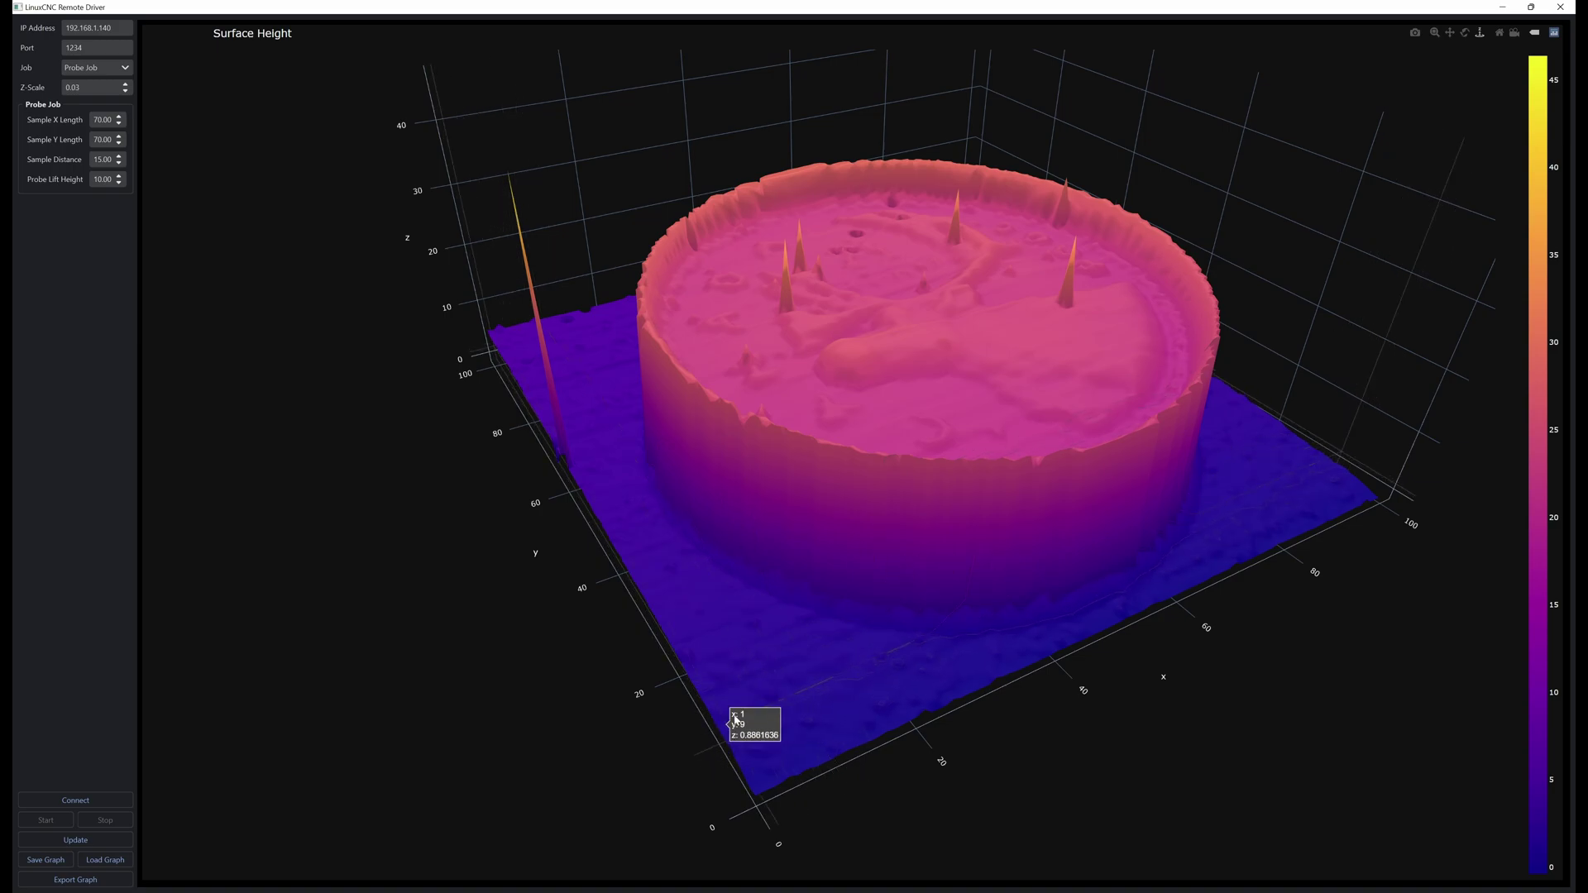
pyautogui.moveTo(744, 698); pyautogui.dragTo(618, 437)
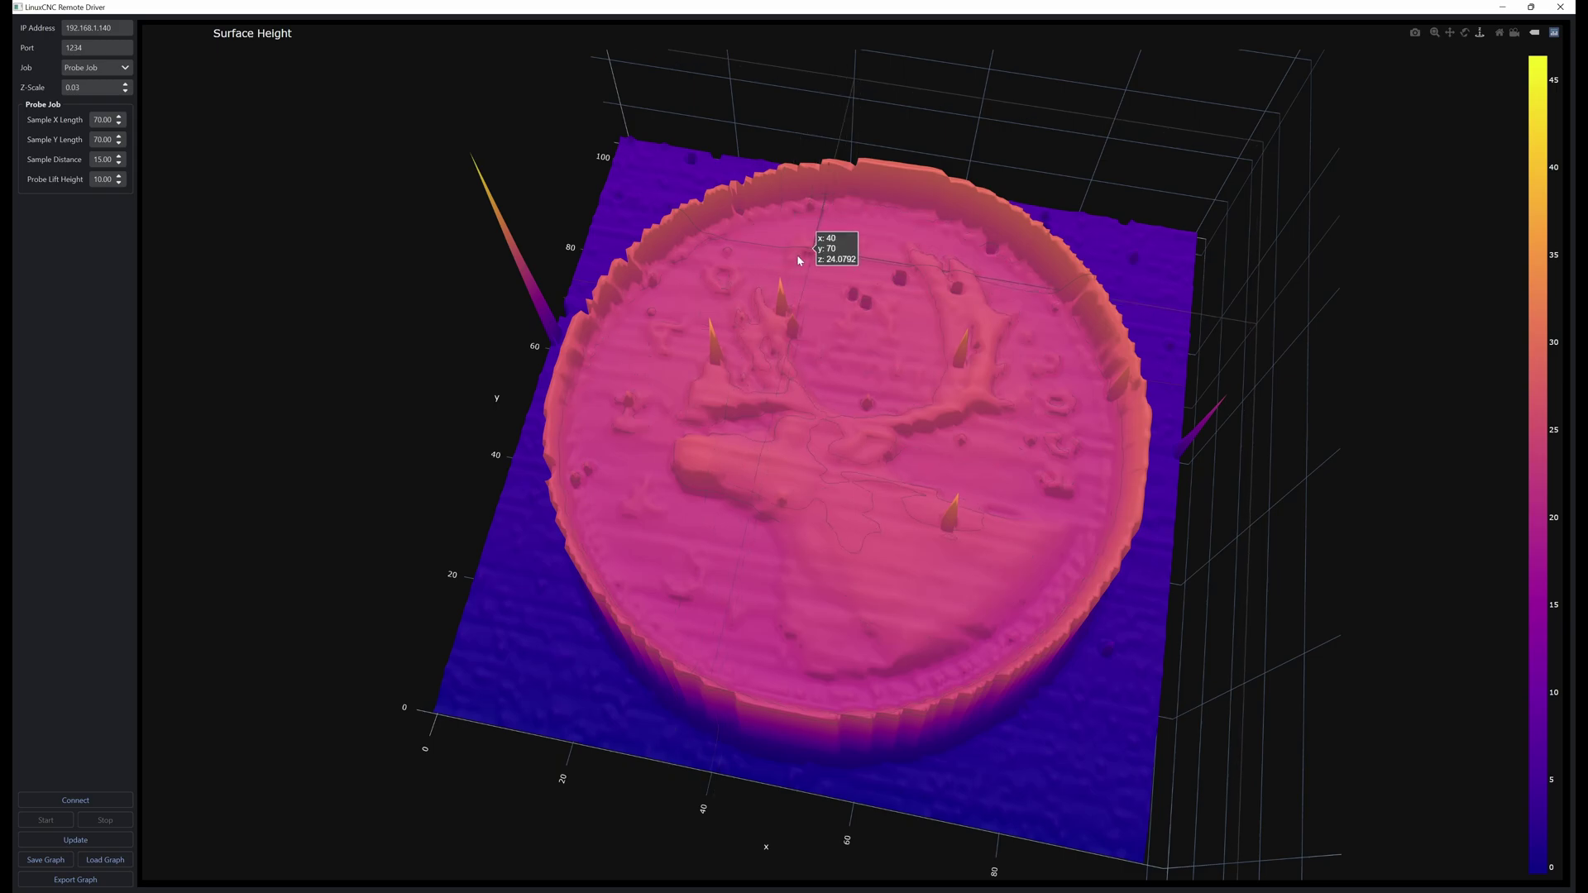
pyautogui.moveTo(964, 585); pyautogui.dragTo(1099, 609)
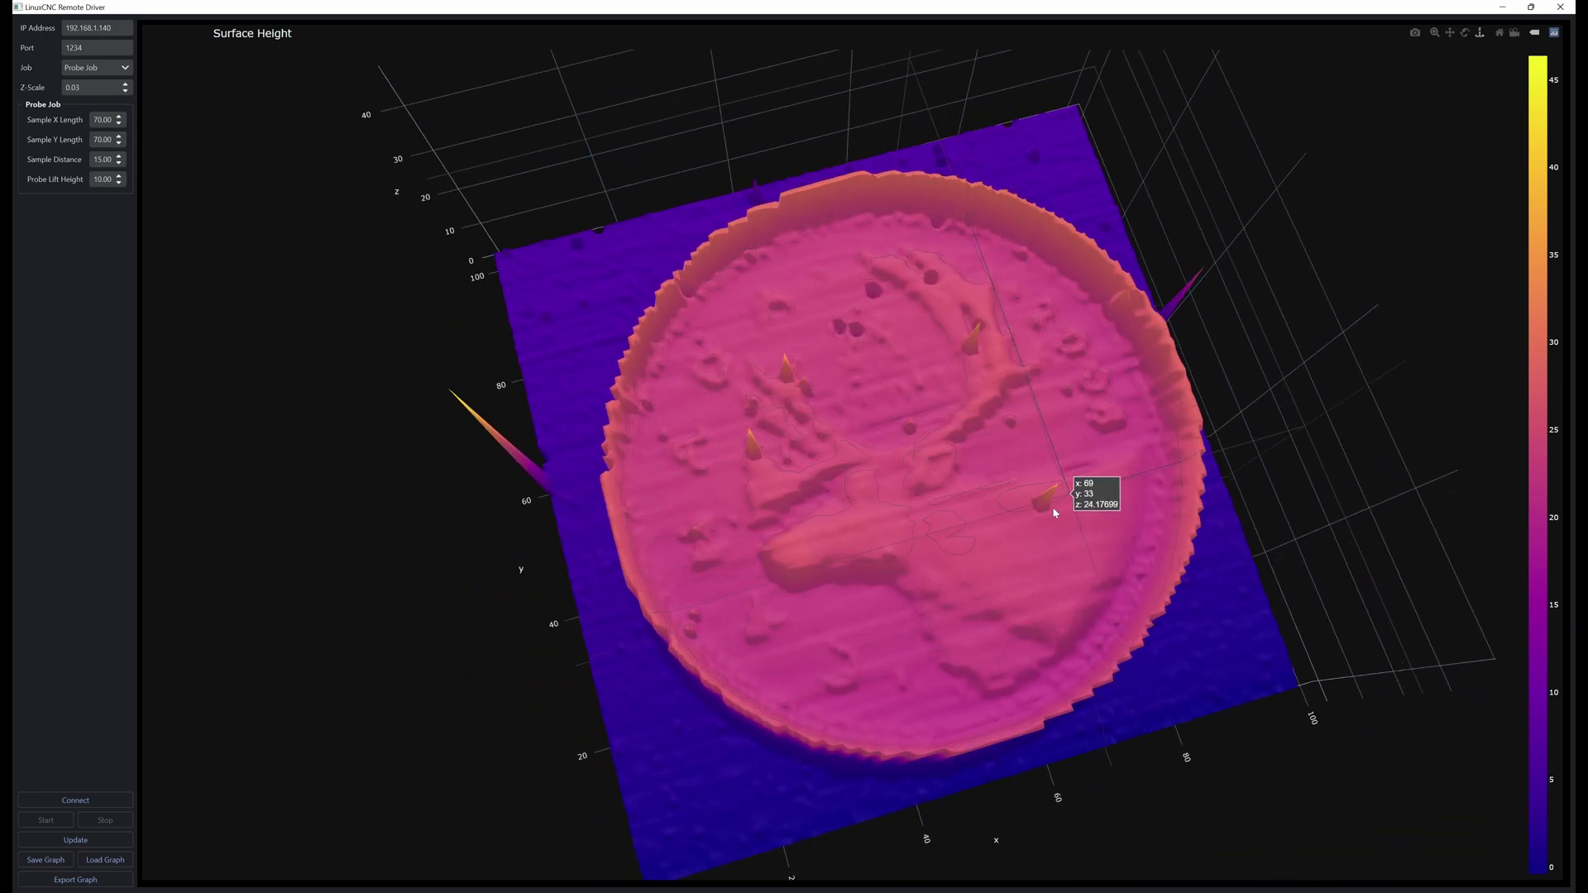
pyautogui.moveTo(1046, 496); pyautogui.dragTo(1020, 570)
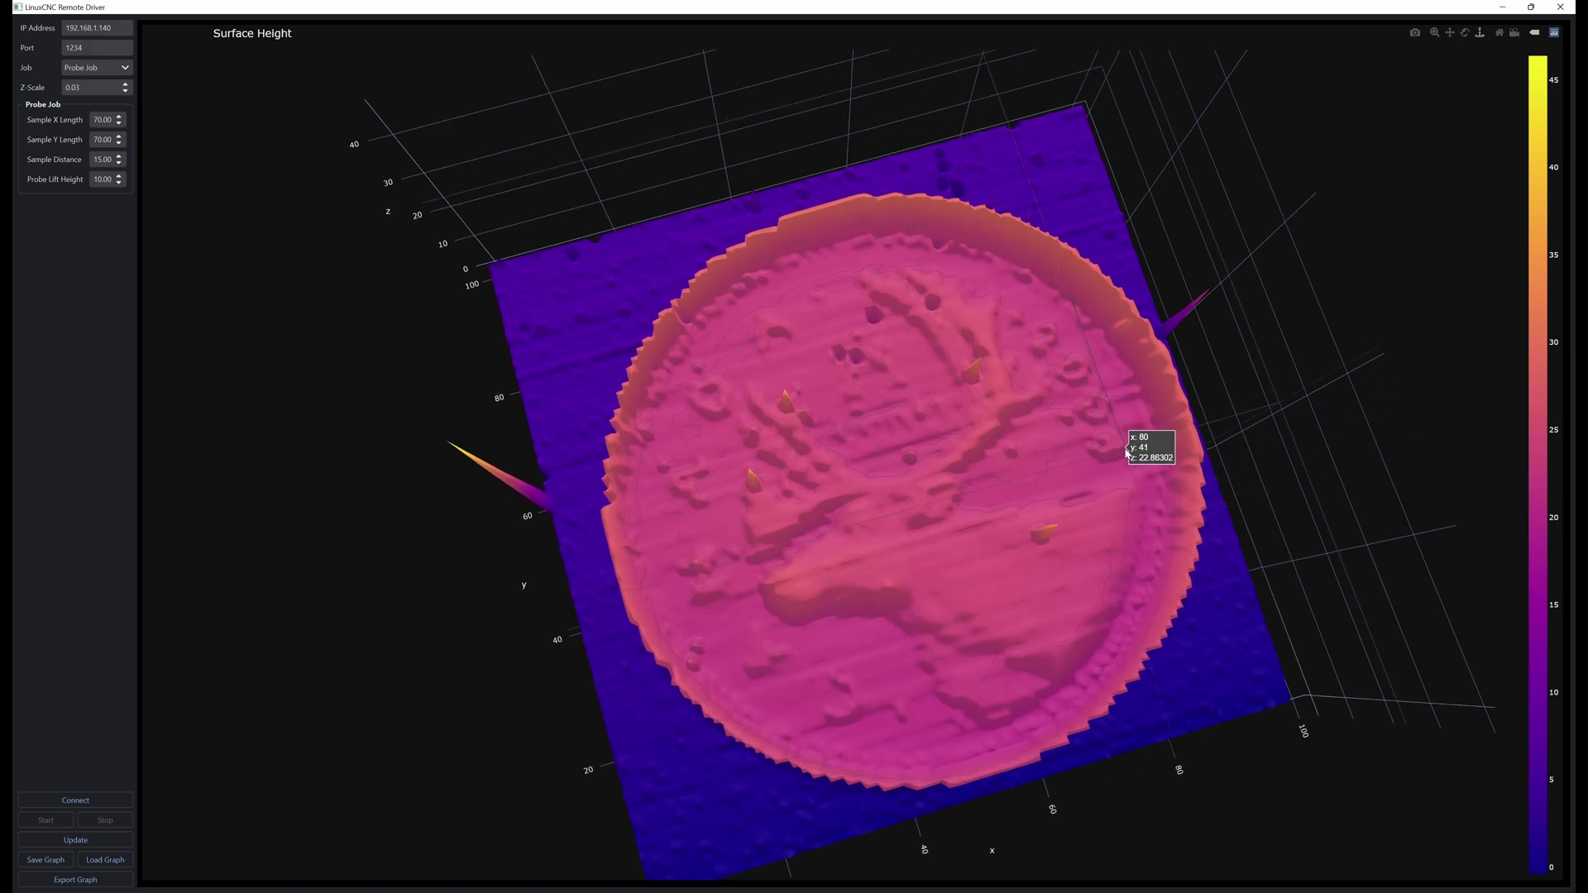
# Step: Orbit from top-down to a tilted side view of the coin's cylinder wall and tall spikes
pyautogui.moveTo(1051, 483); pyautogui.dragTo(821, 482)
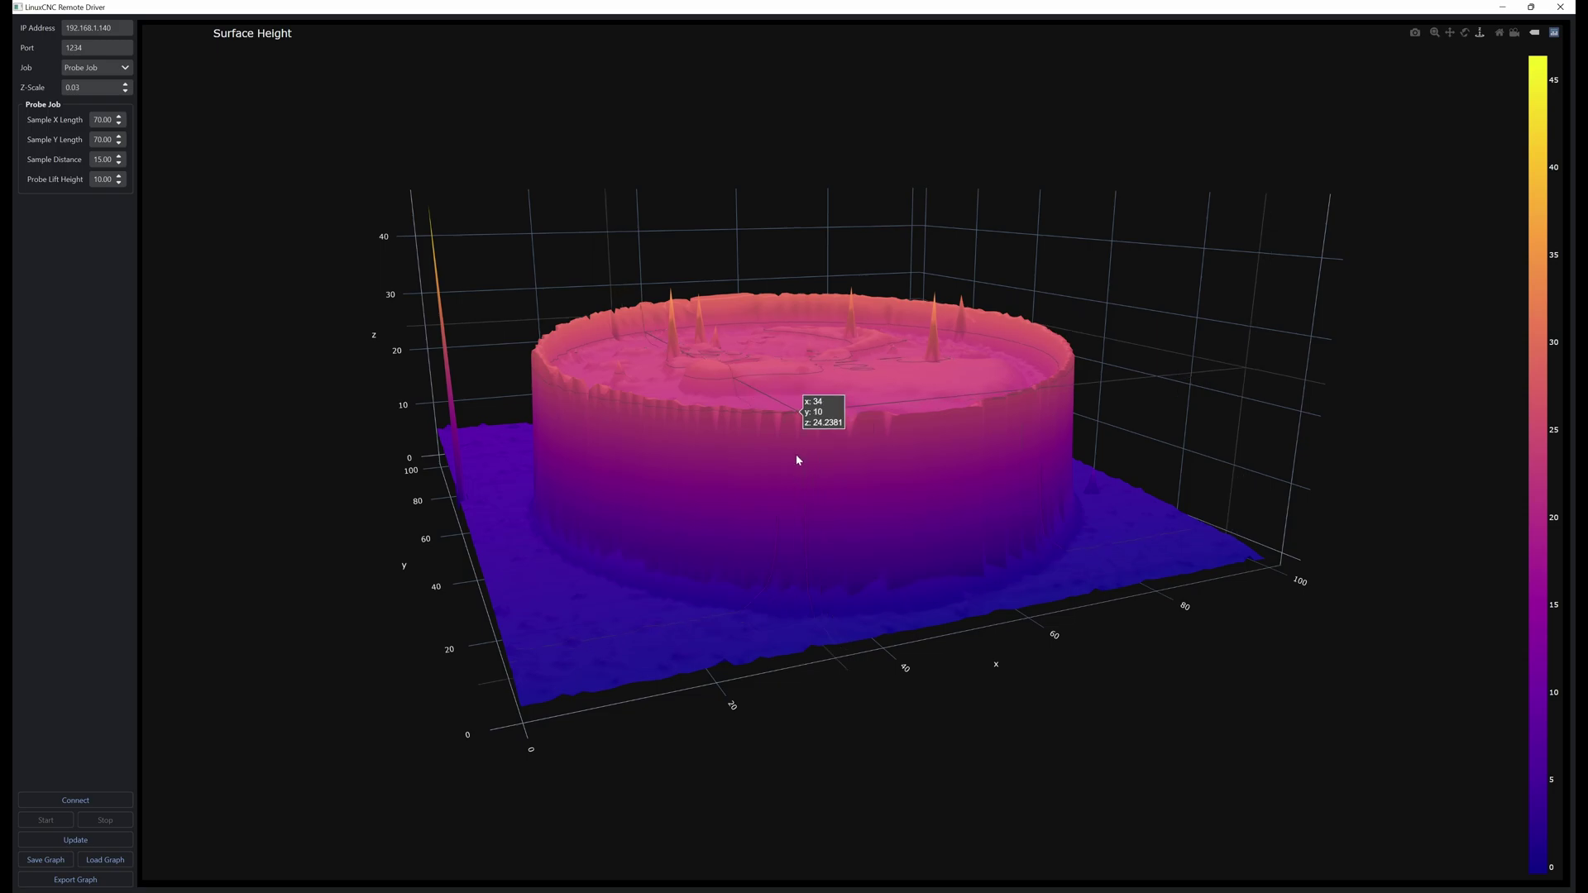
pyautogui.moveTo(797, 461); pyautogui.dragTo(802, 519)
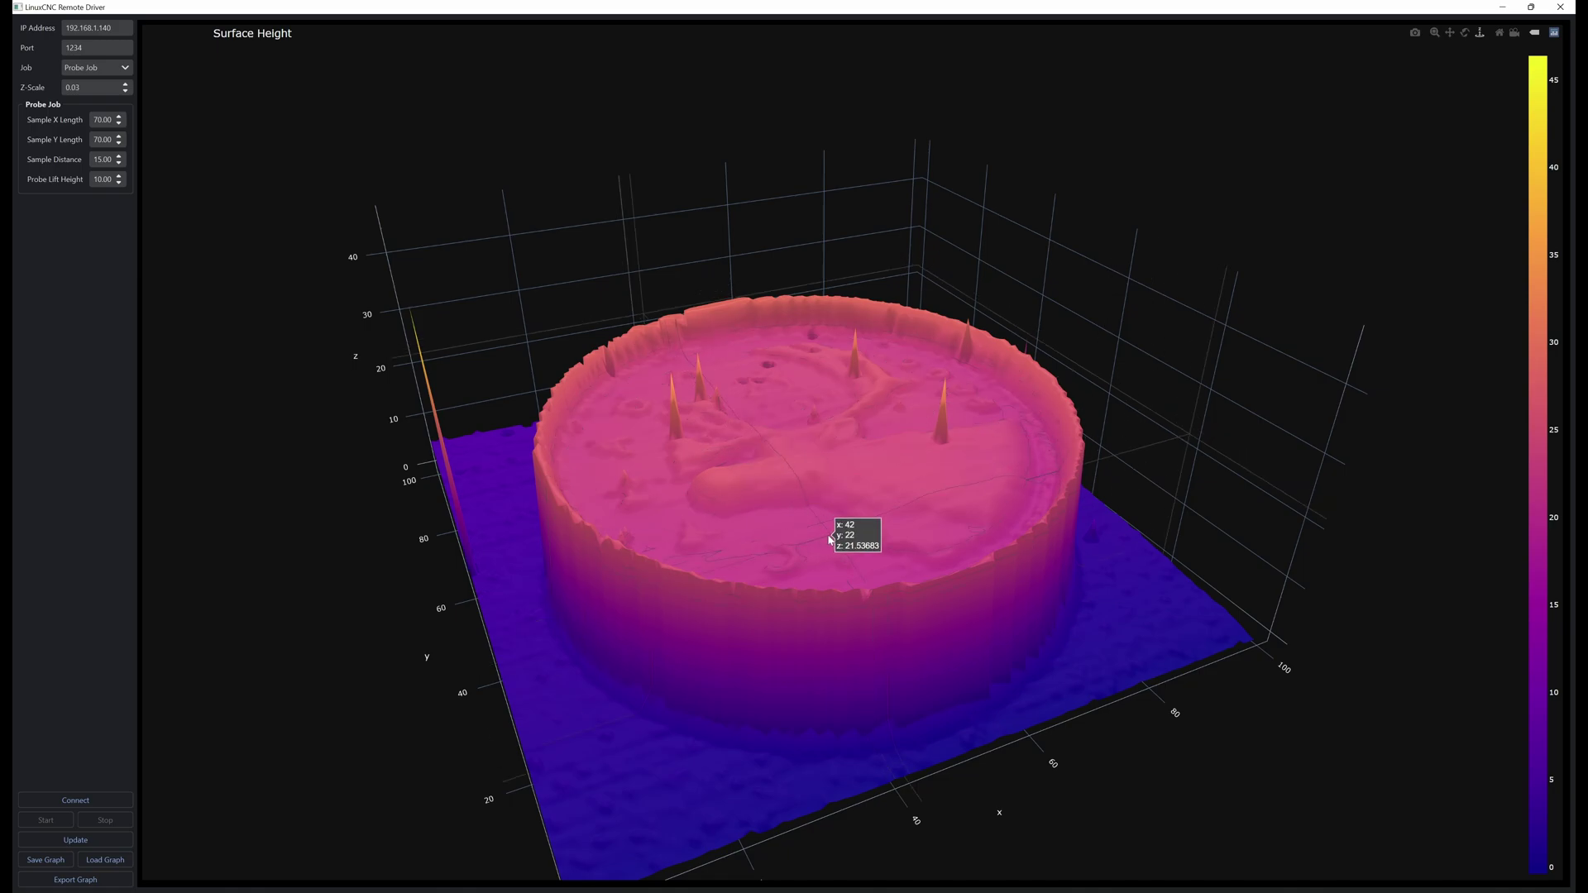
pyautogui.moveTo(828, 564); pyautogui.dragTo(800, 587)
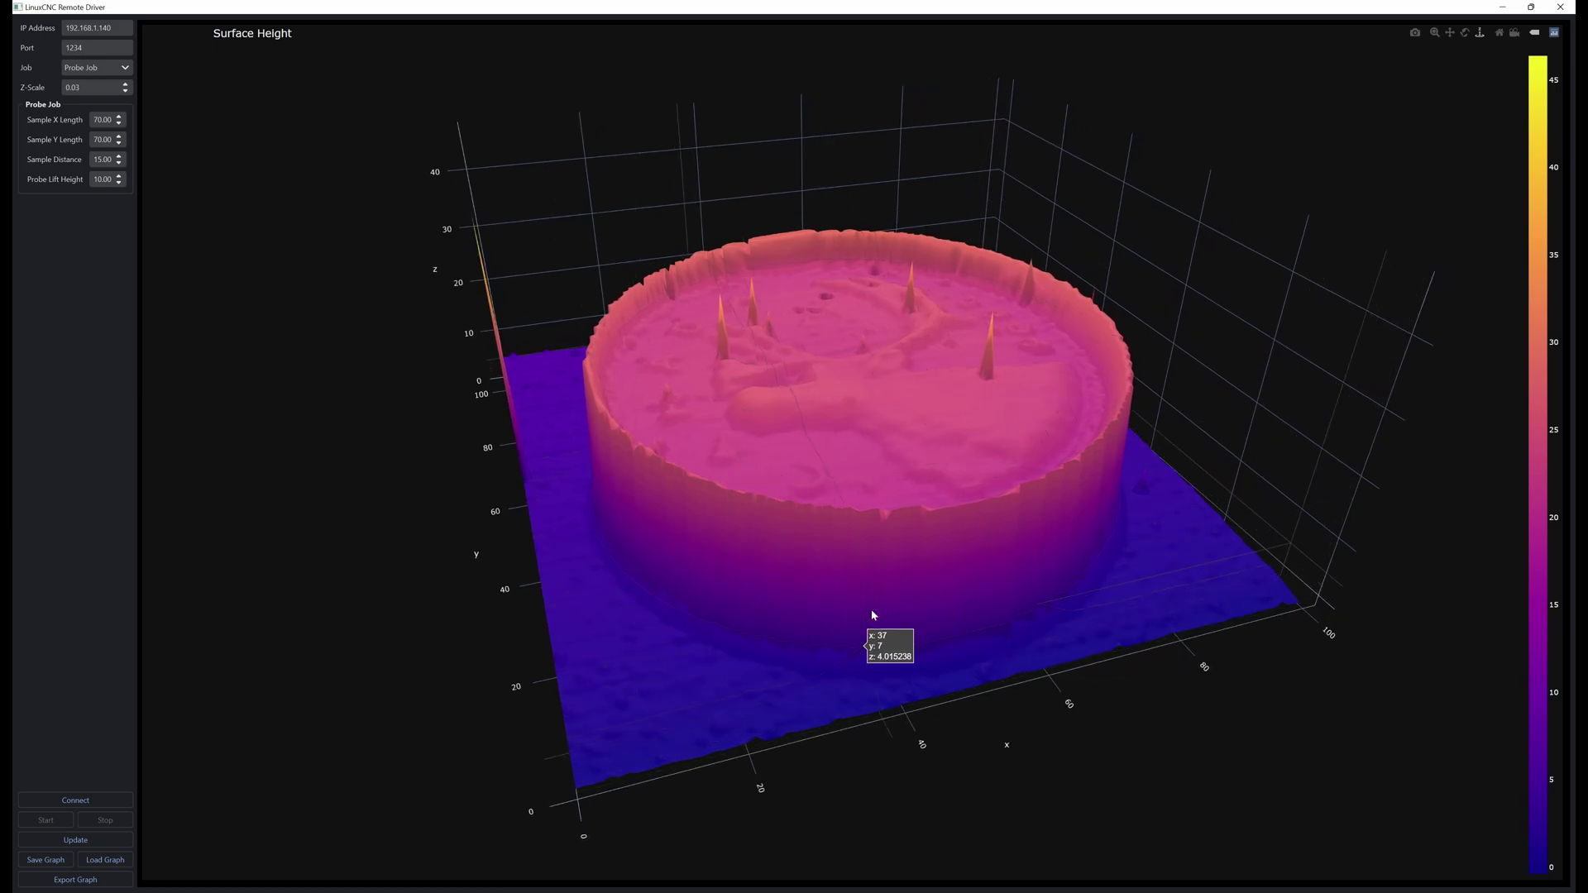
# Step: Orbit through low side, front, corner and top-down views of the coin's wall
pyautogui.scroll(2, 873, 628)
pyautogui.moveTo(870, 652); pyautogui.dragTo(874, 734)
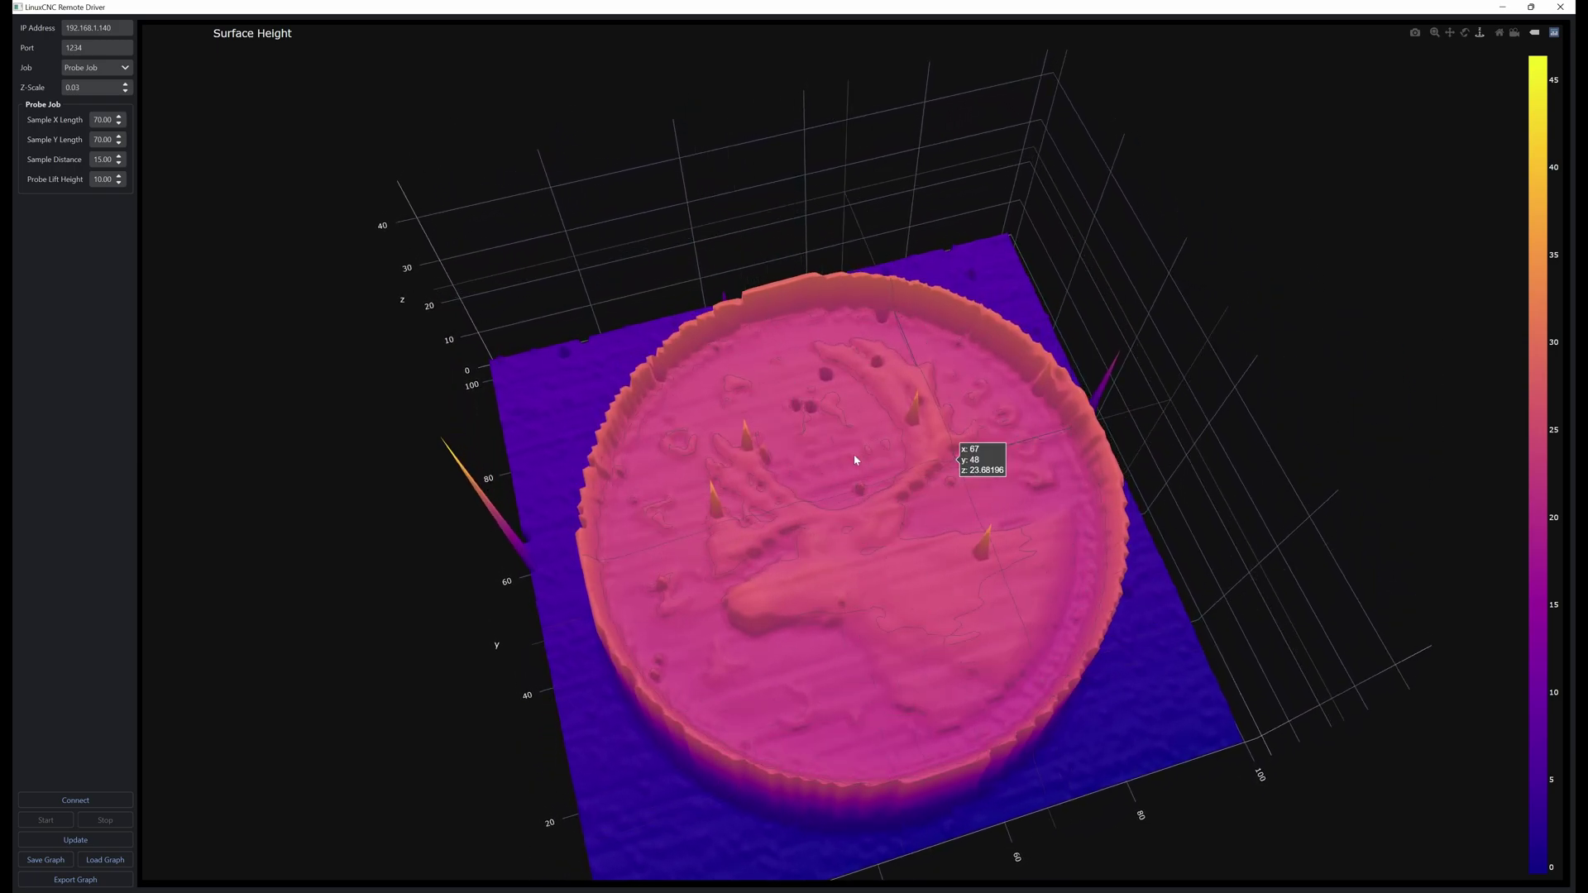
pyautogui.moveTo(642, 598); pyautogui.dragTo(1166, 614)
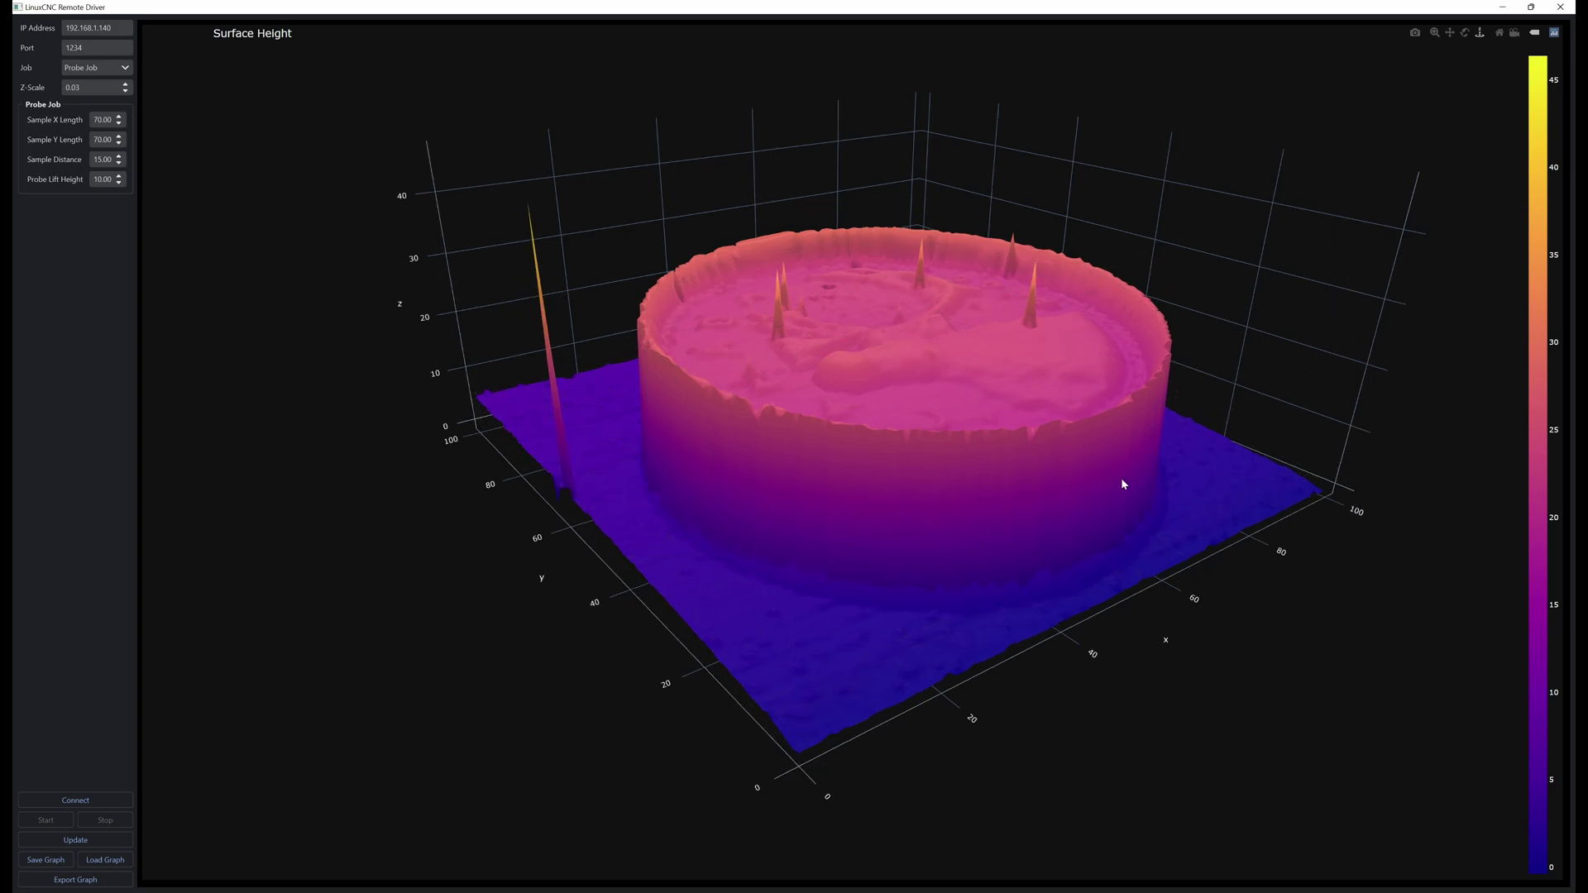
pyautogui.moveTo(1120, 478); pyautogui.dragTo(973, 470)
pyautogui.moveTo(894, 606); pyautogui.dragTo(996, 621)
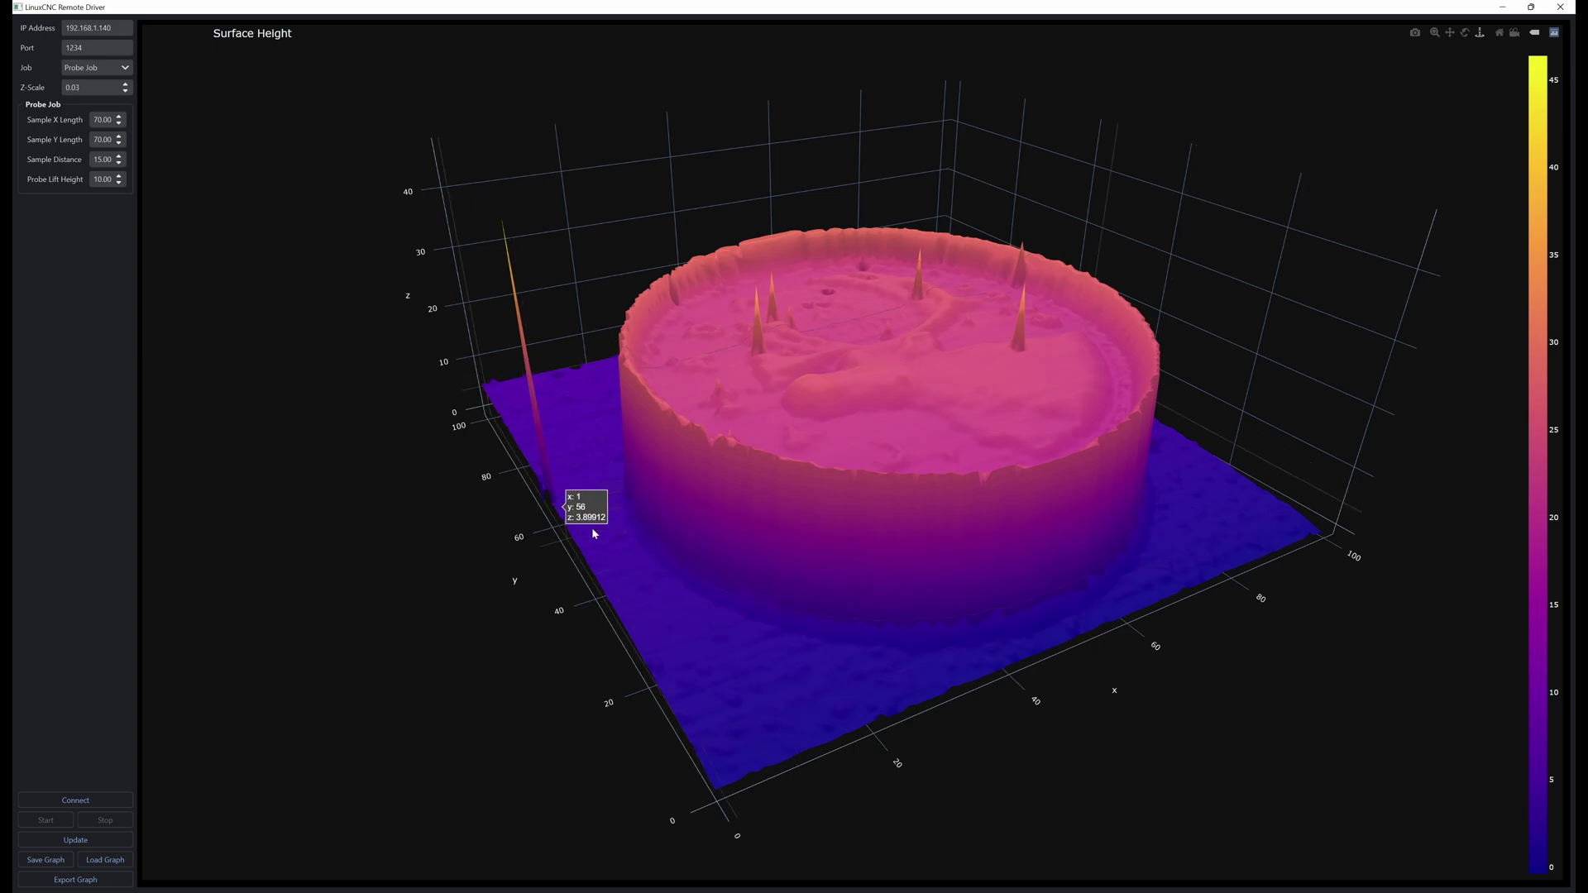
pyautogui.moveTo(951, 503); pyautogui.dragTo(1005, 584)
pyautogui.moveTo(741, 589); pyautogui.dragTo(968, 449)
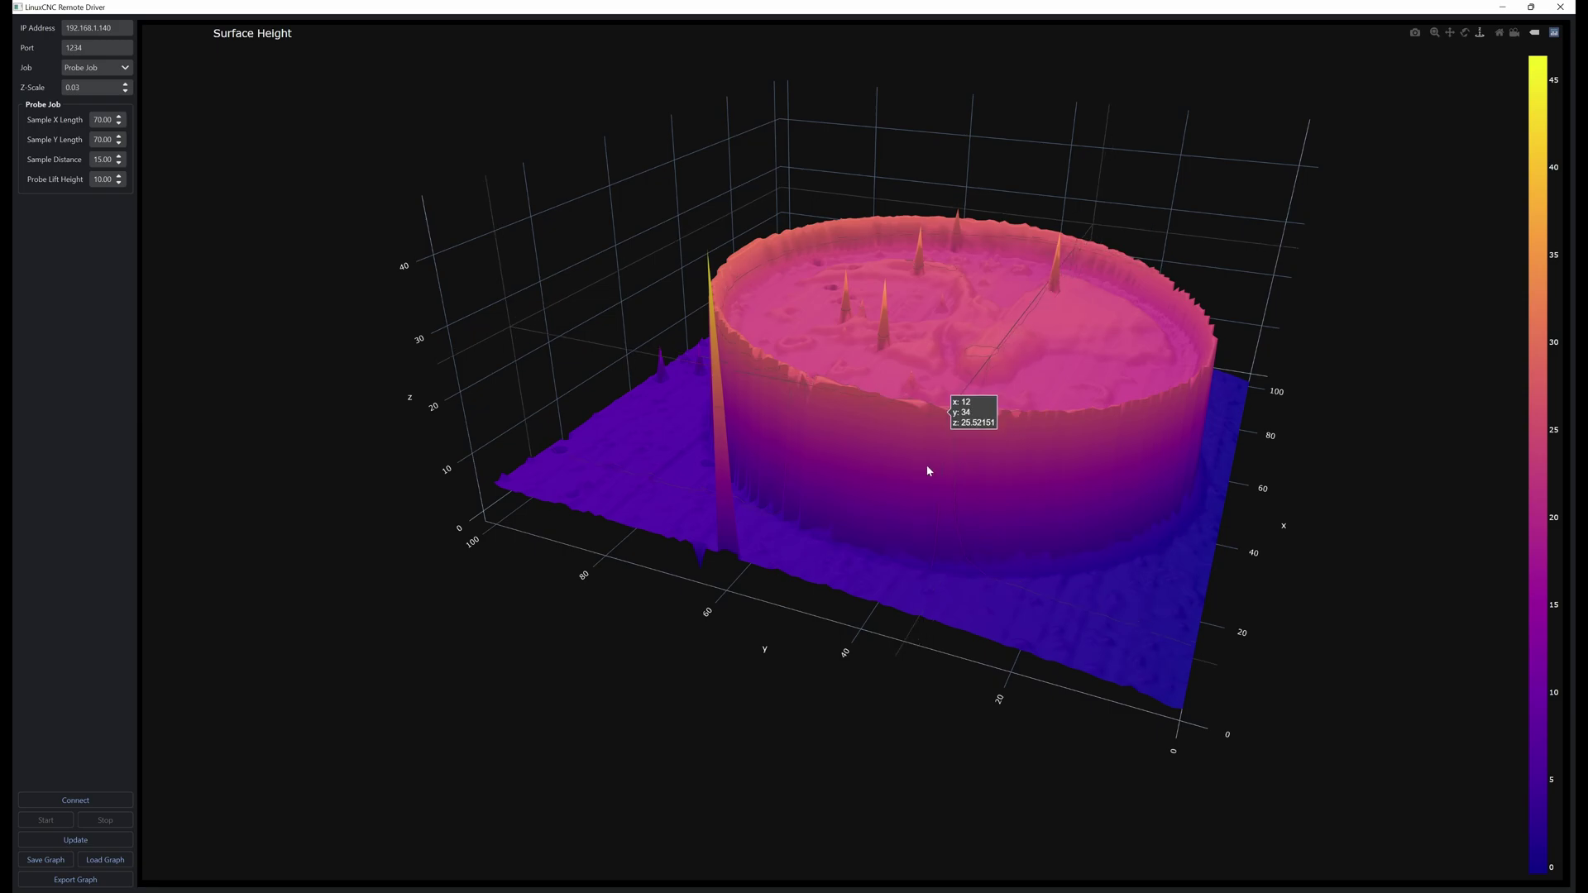
# Step: Steepen to top-down views with the x axis along the top, then zoom out on the whole coin
pyautogui.moveTo(967, 429); pyautogui.dragTo(806, 463)
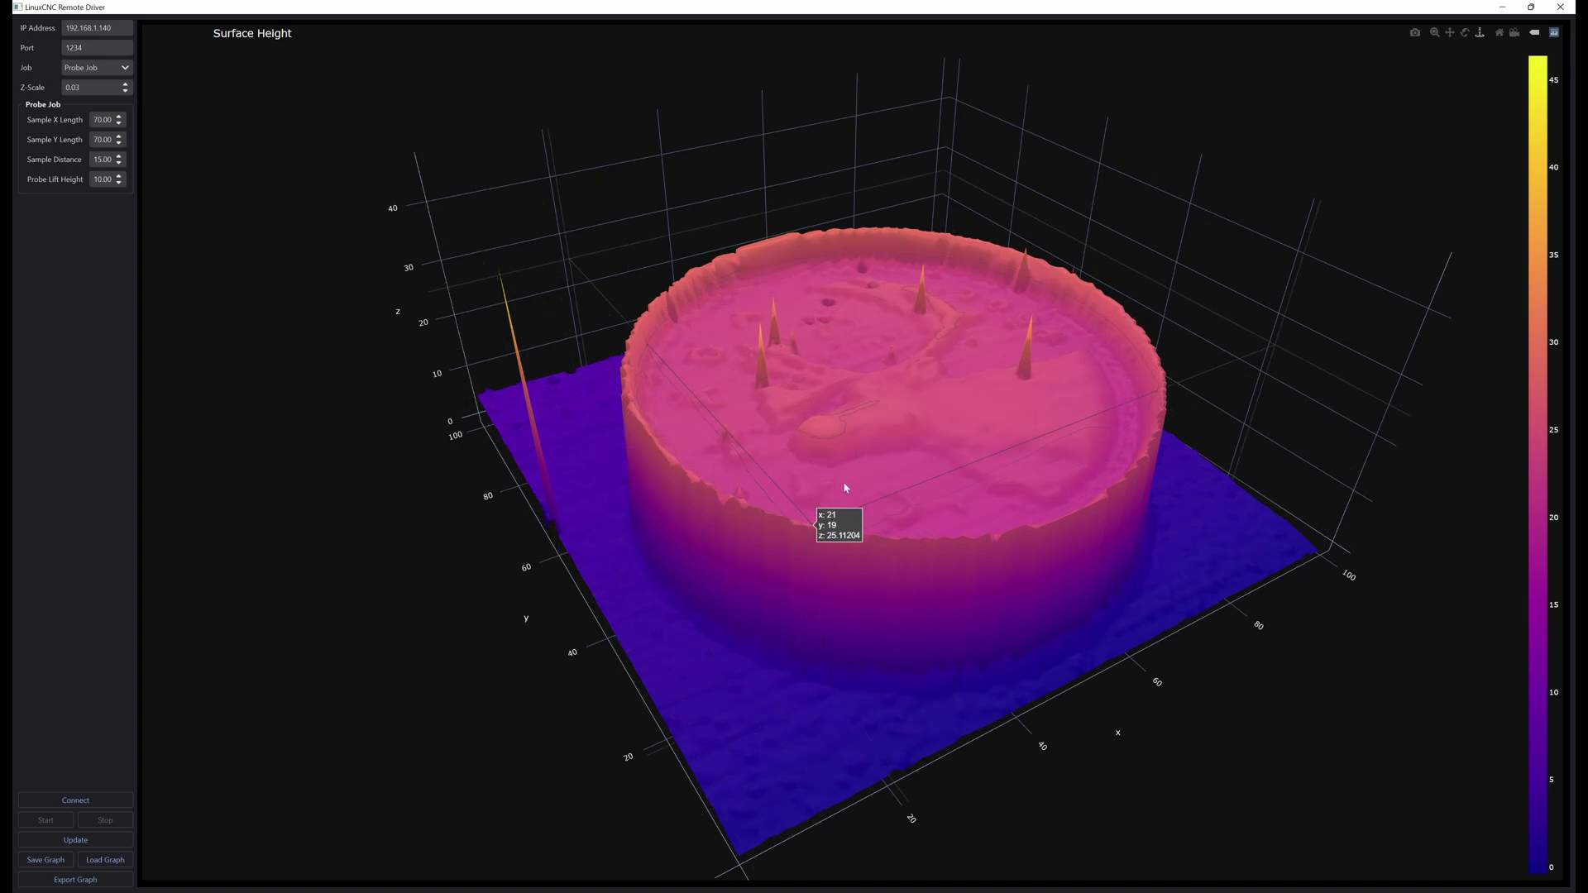
pyautogui.moveTo(844, 452); pyautogui.dragTo(808, 464)
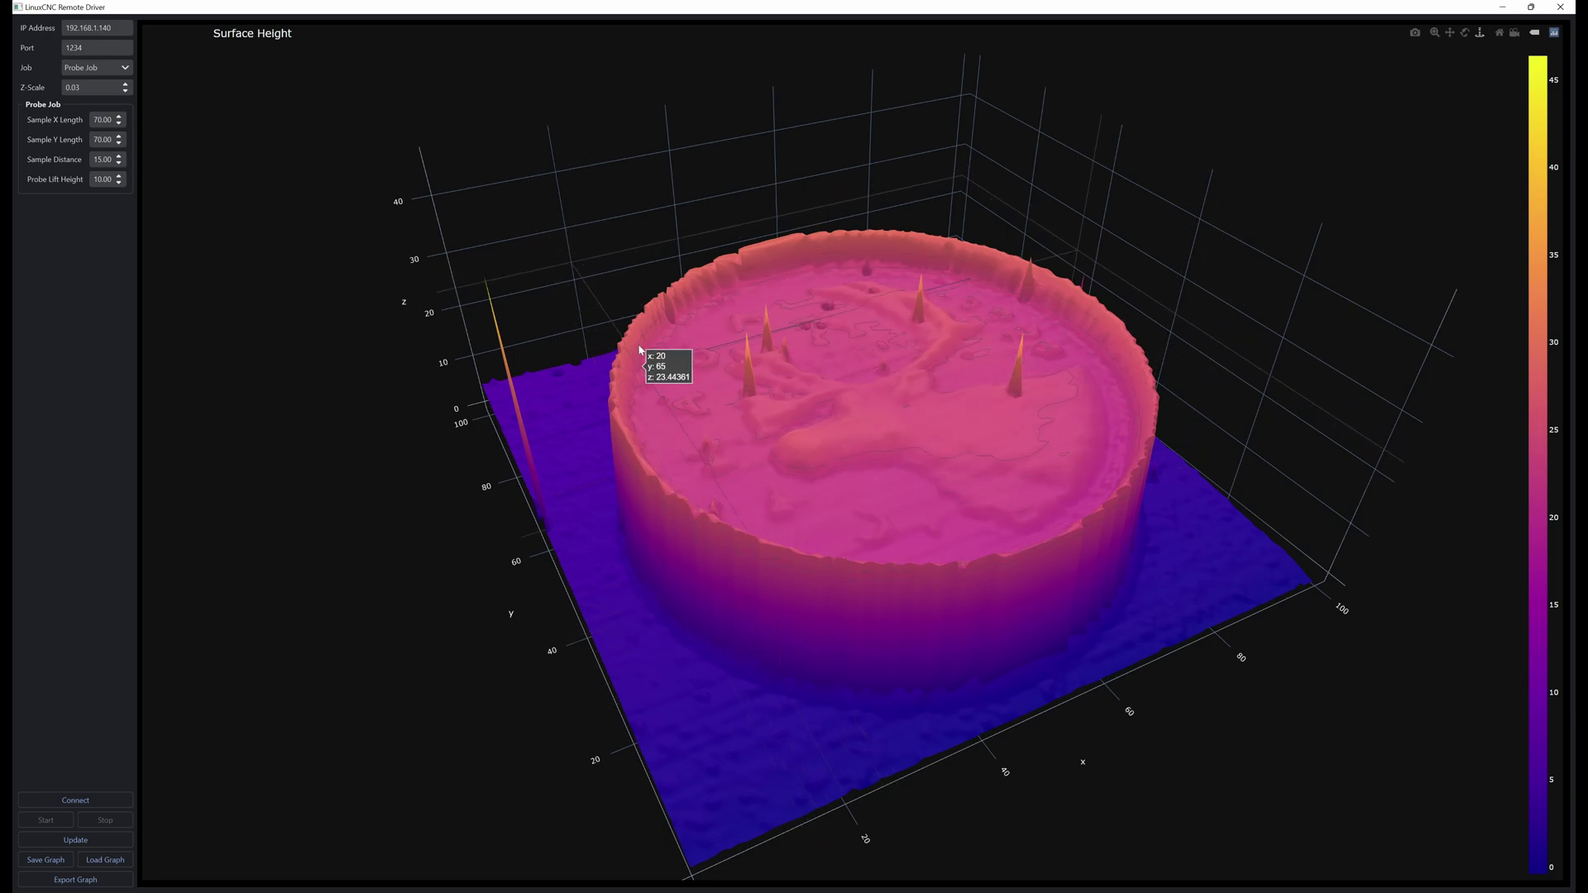
pyautogui.moveTo(887, 398); pyautogui.dragTo(983, 640)
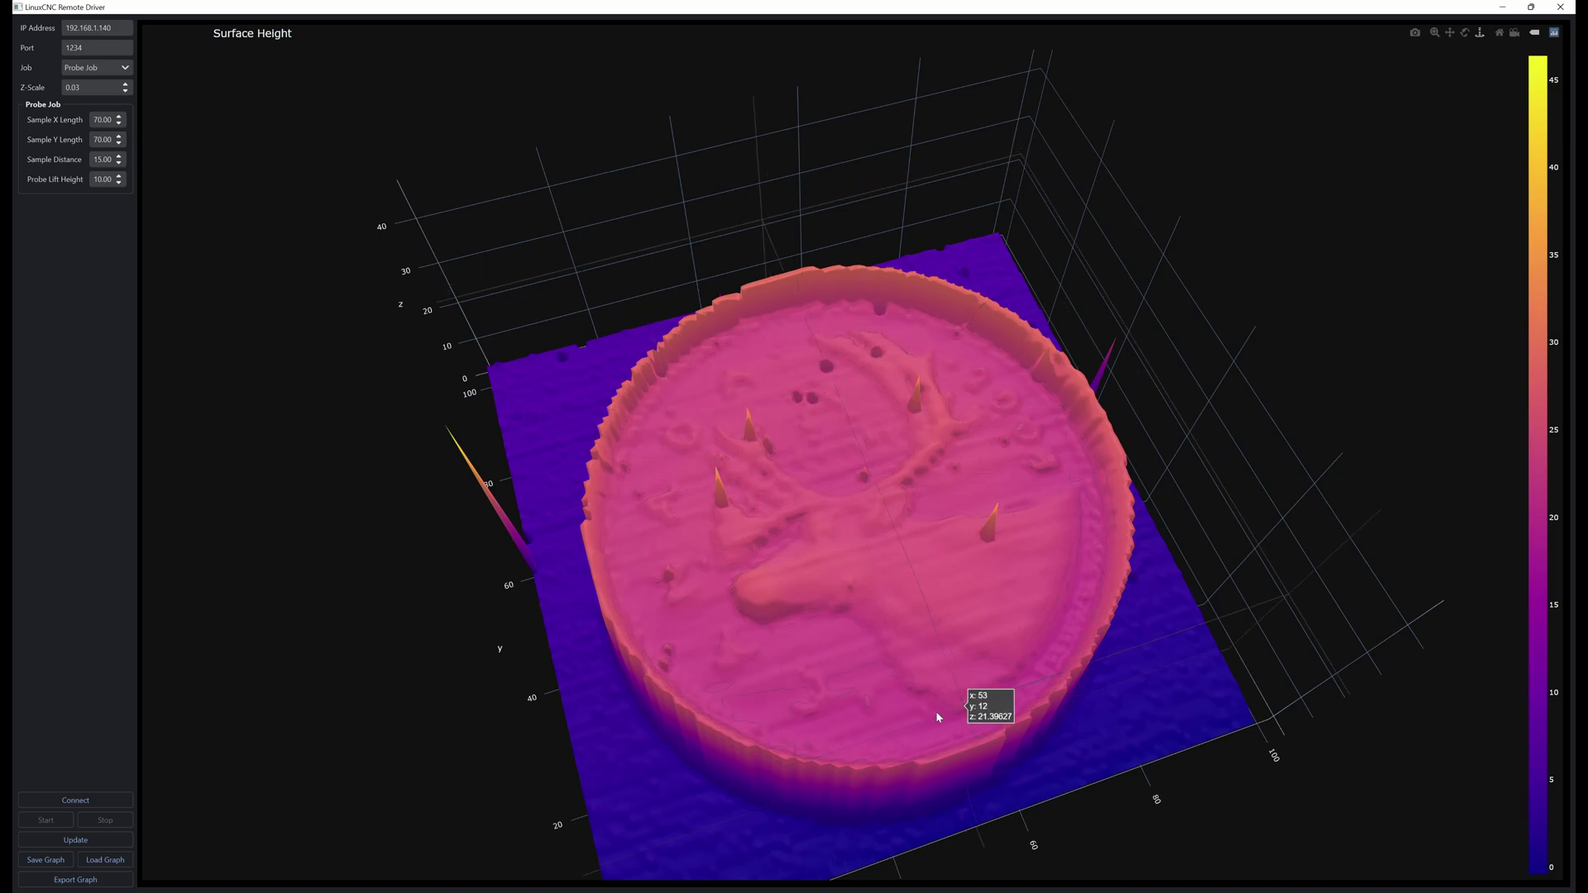
pyautogui.moveTo(943, 719); pyautogui.dragTo(805, 860)
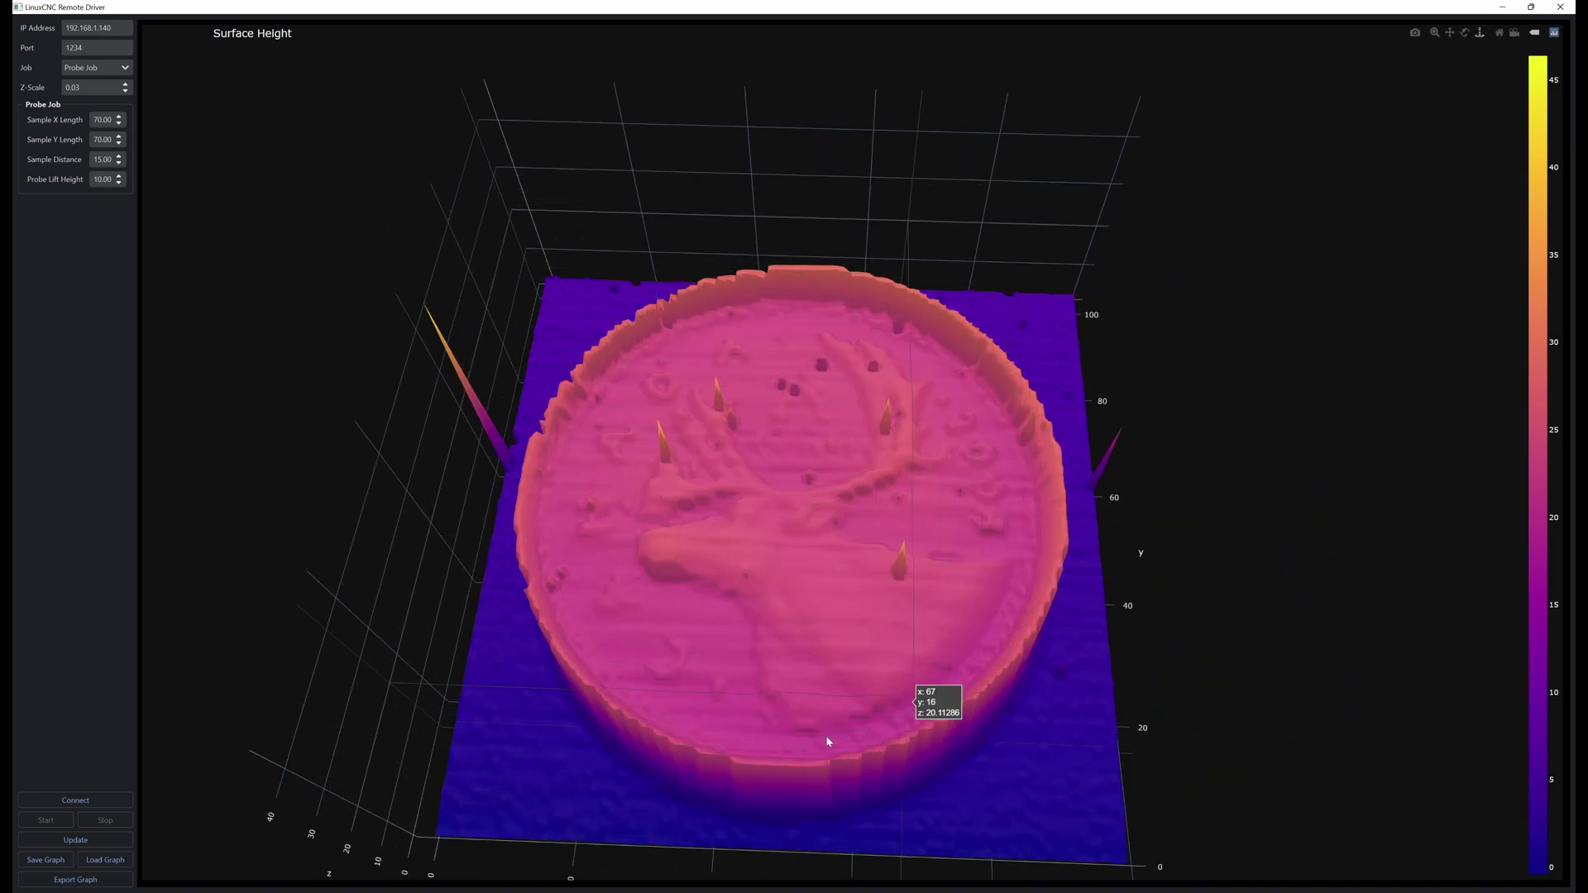
pyautogui.moveTo(722, 583); pyautogui.dragTo(780, 648)
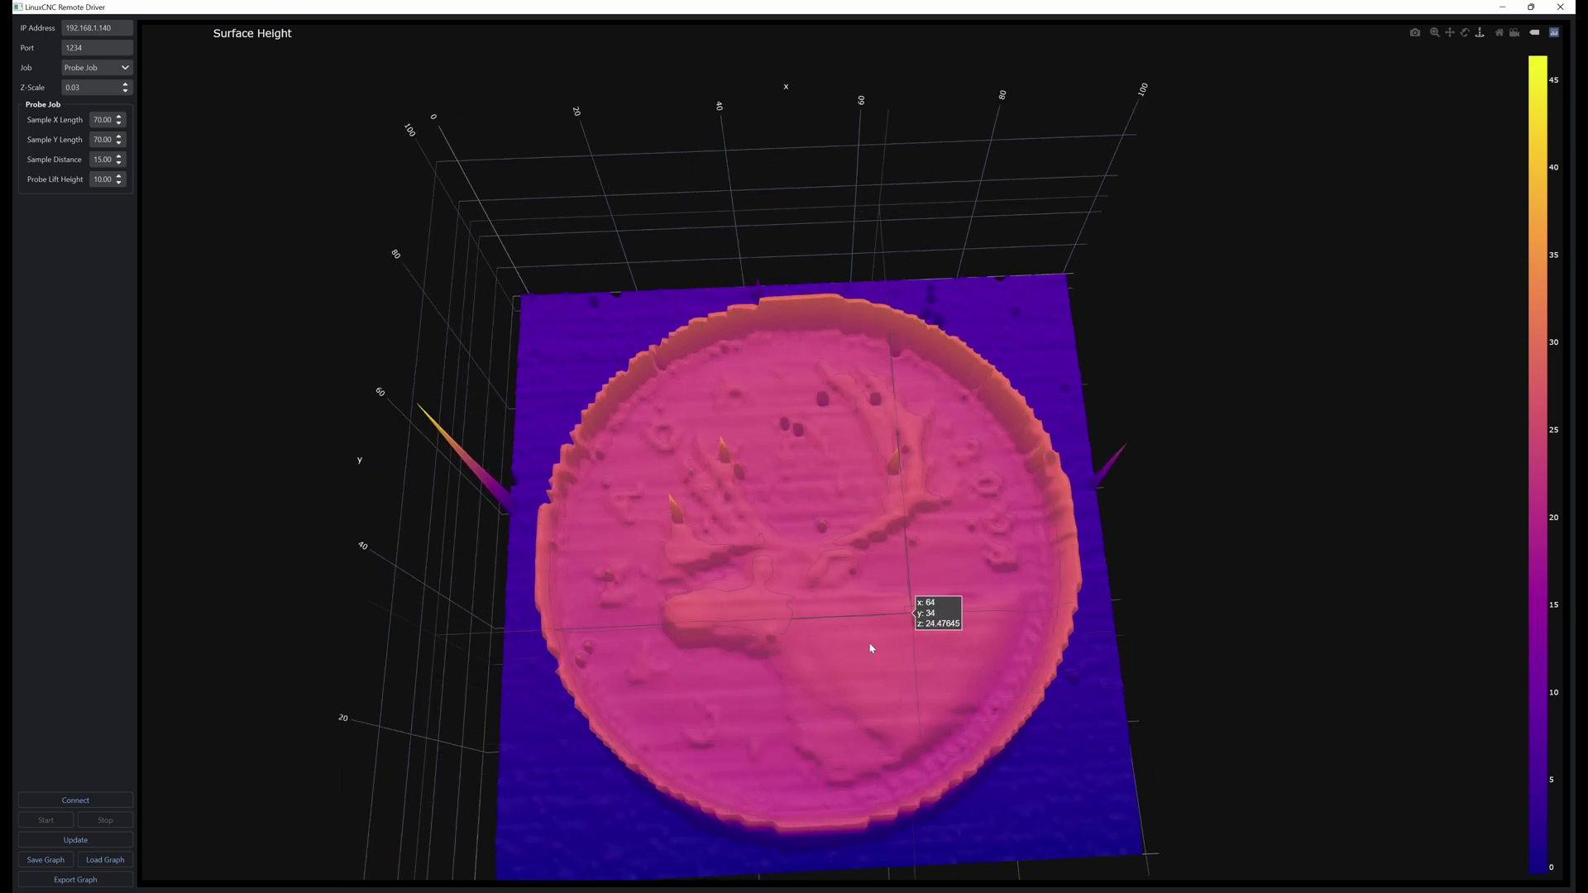
pyautogui.moveTo(728, 699); pyautogui.dragTo(804, 729)
pyautogui.scroll(-5, 803, 729)
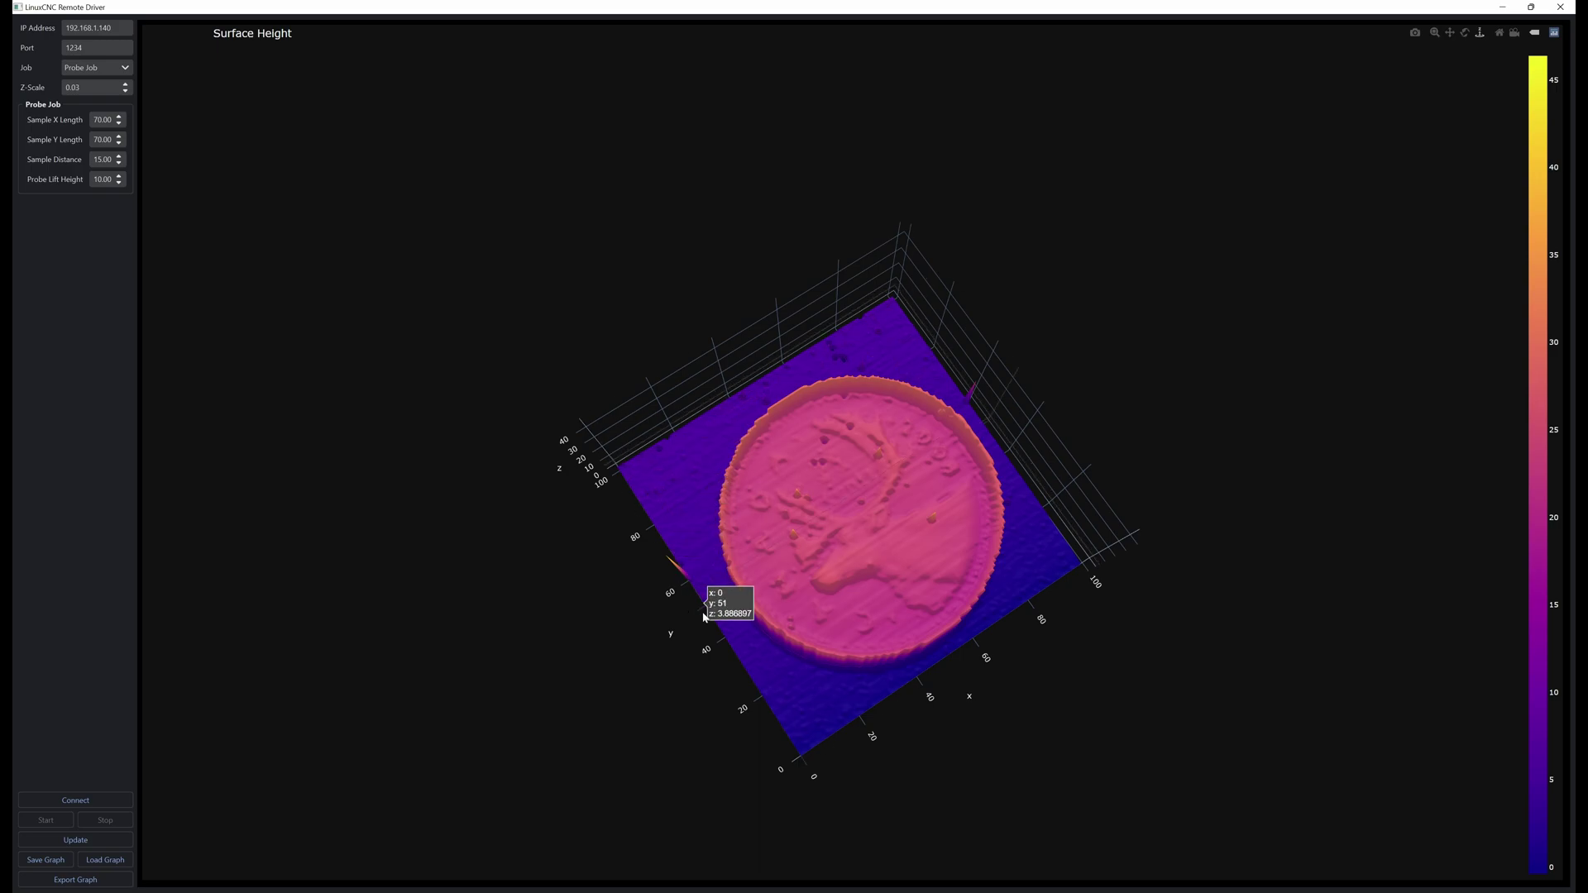
# Step: Zoom in and tilt the coin plot from top-down to a side-on view of the rim
pyautogui.moveTo(885, 629); pyautogui.dragTo(773, 471)
pyautogui.scroll(5, 798, 525)
pyautogui.moveTo(798, 525); pyautogui.dragTo(907, 507)
pyautogui.scroll(5, 860, 539)
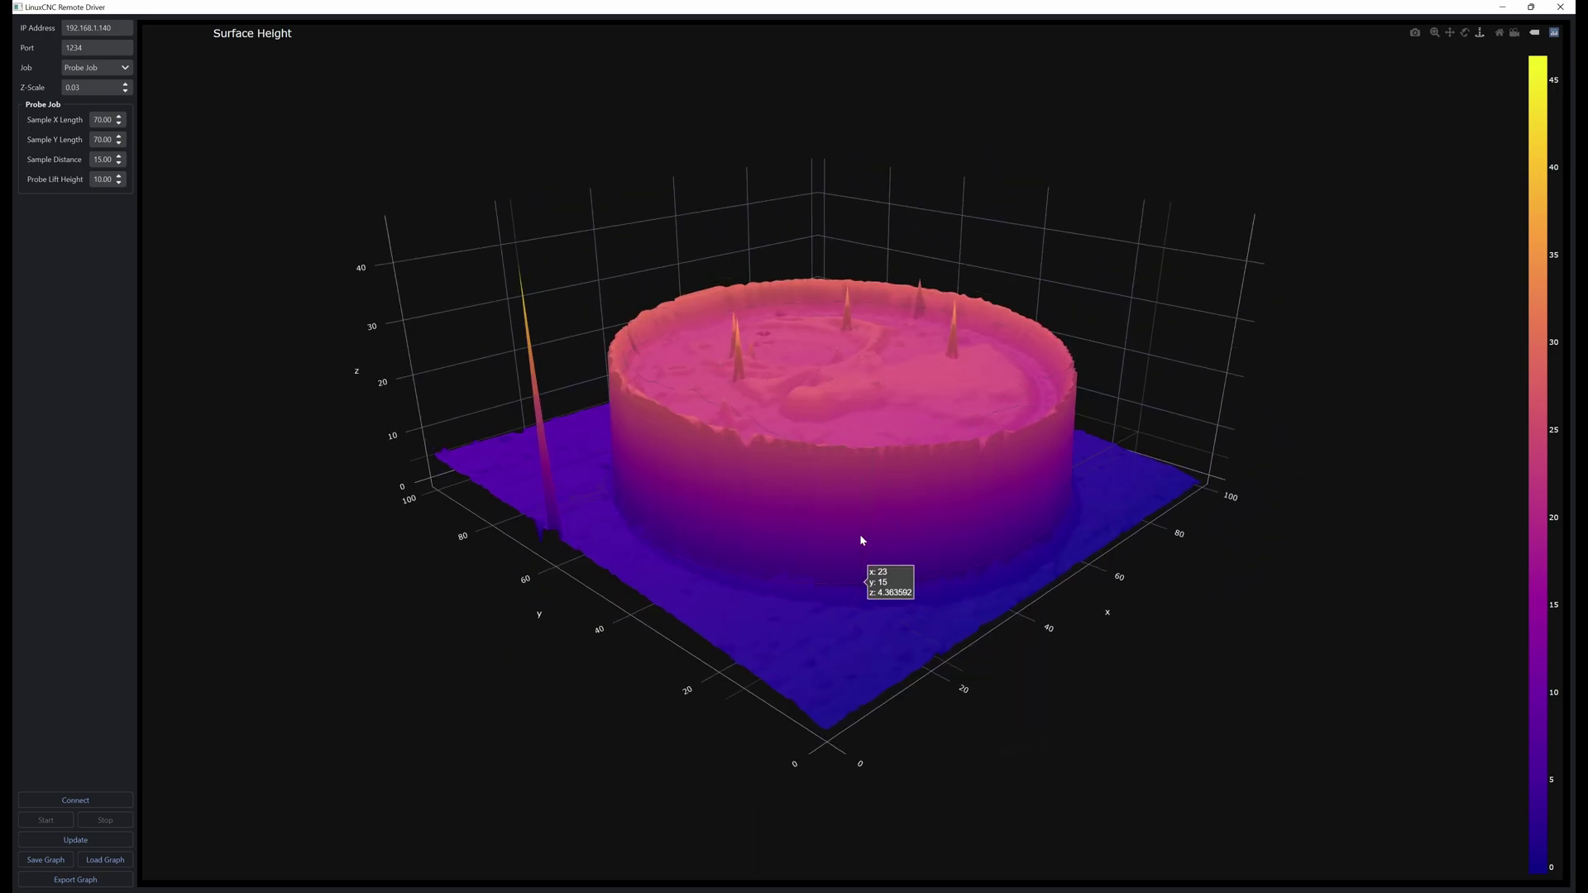
pyautogui.moveTo(798, 542)
pyautogui.mouseDown()
pyautogui.moveTo(981, 508)
pyautogui.moveTo(982, 481)
pyautogui.moveTo(762, 554)
pyautogui.moveTo(817, 542)
pyautogui.mouseUp()
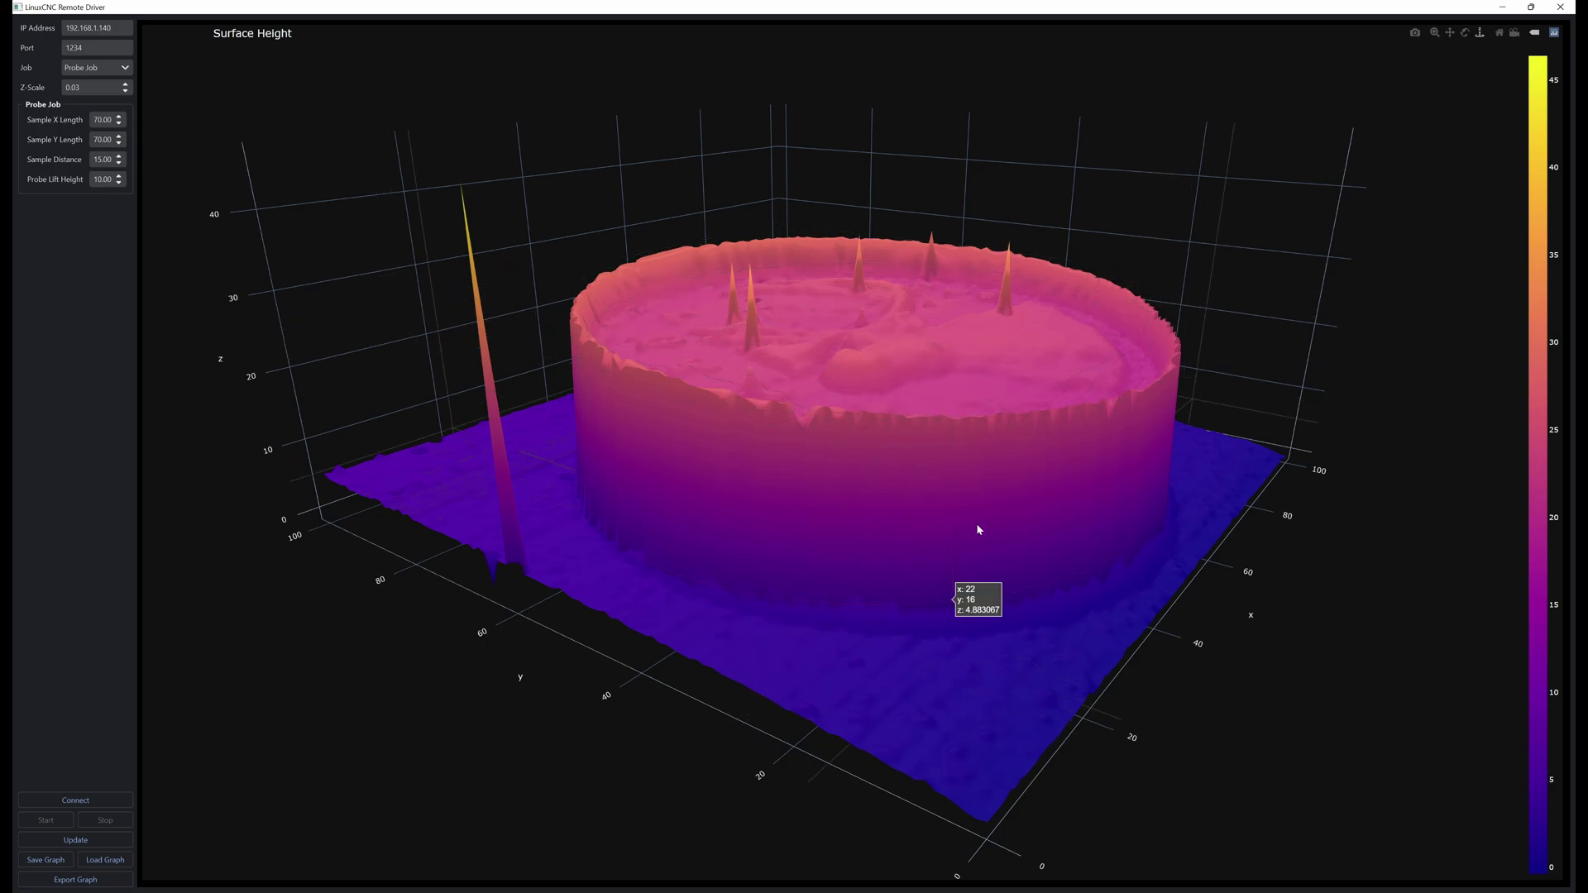
# Step: Alternate between steep top-down and oblique angles while zooming closer on the raised relief
pyautogui.moveTo(960, 400); pyautogui.dragTo(728, 541)
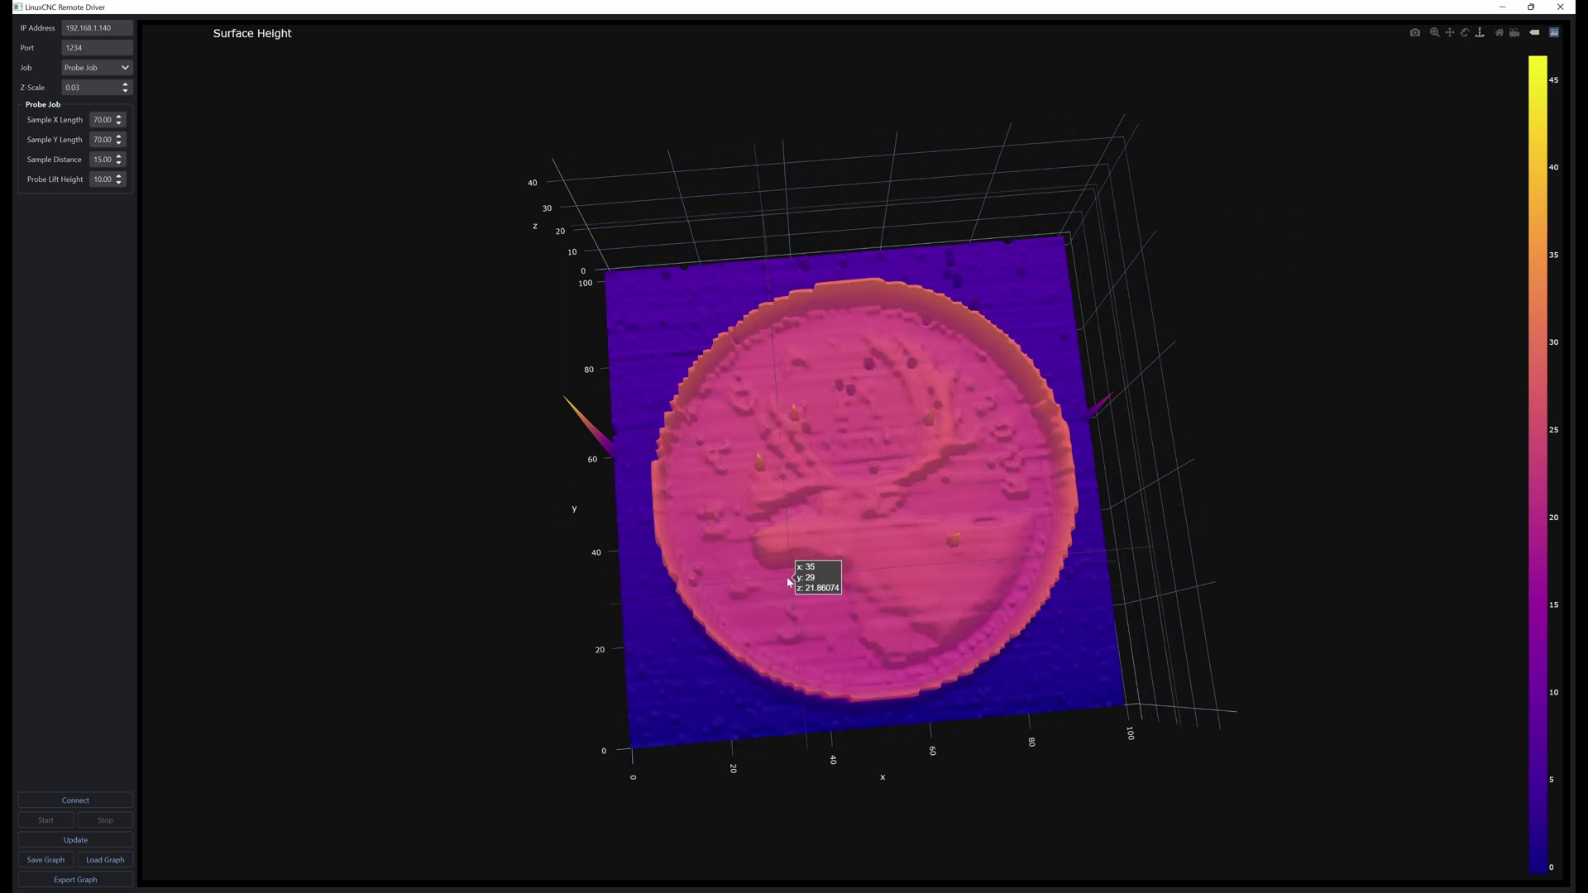
pyautogui.moveTo(790, 571); pyautogui.dragTo(861, 525)
pyautogui.scroll(3, 979, 470)
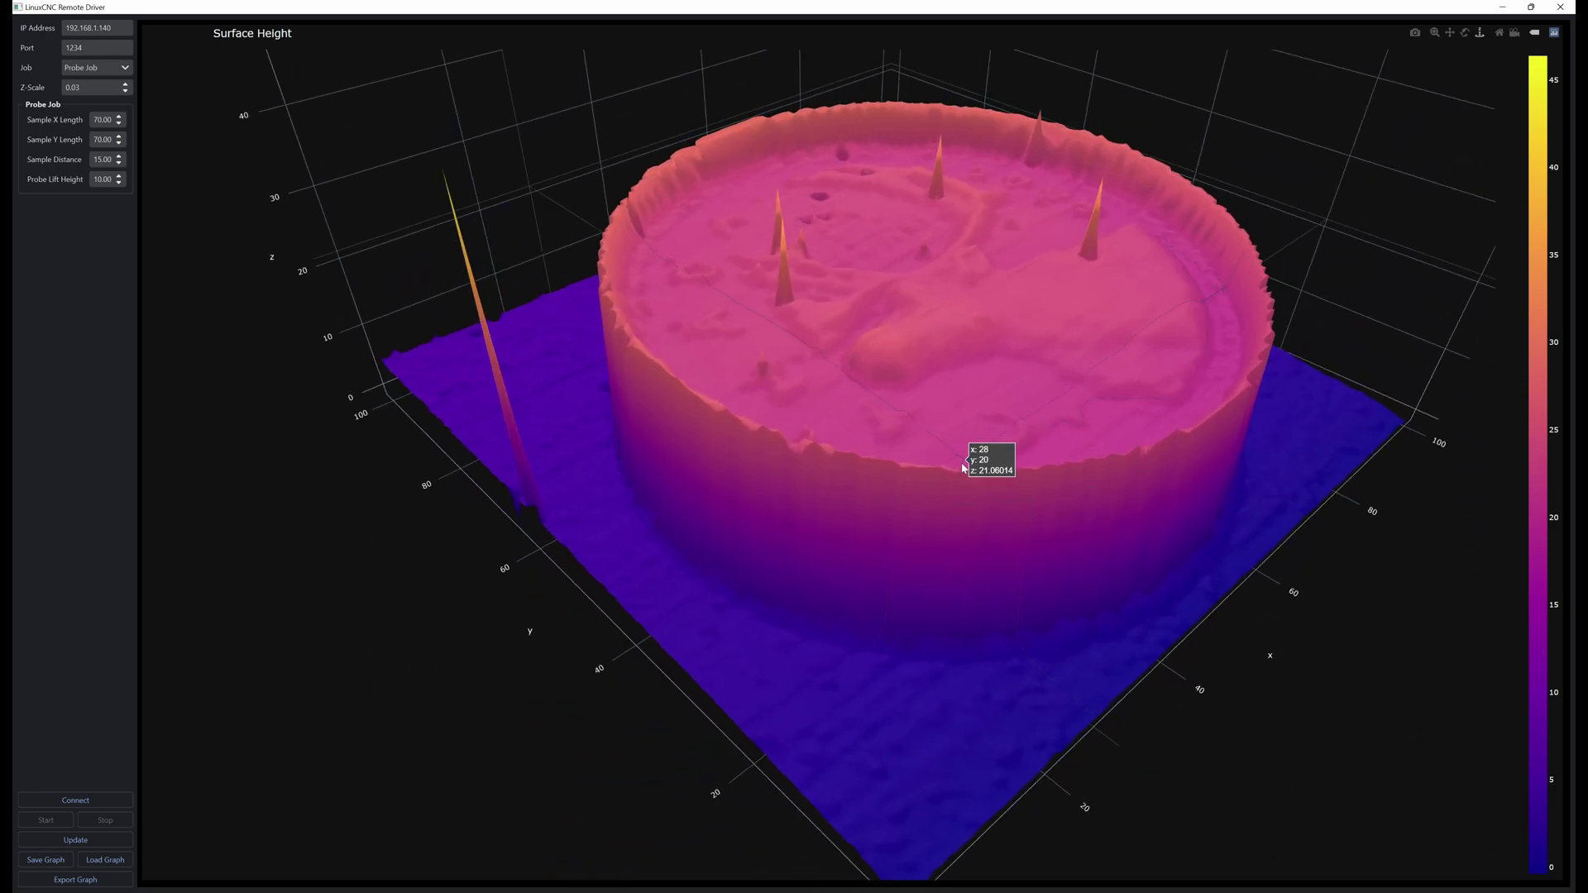
pyautogui.moveTo(982, 454); pyautogui.dragTo(766, 403)
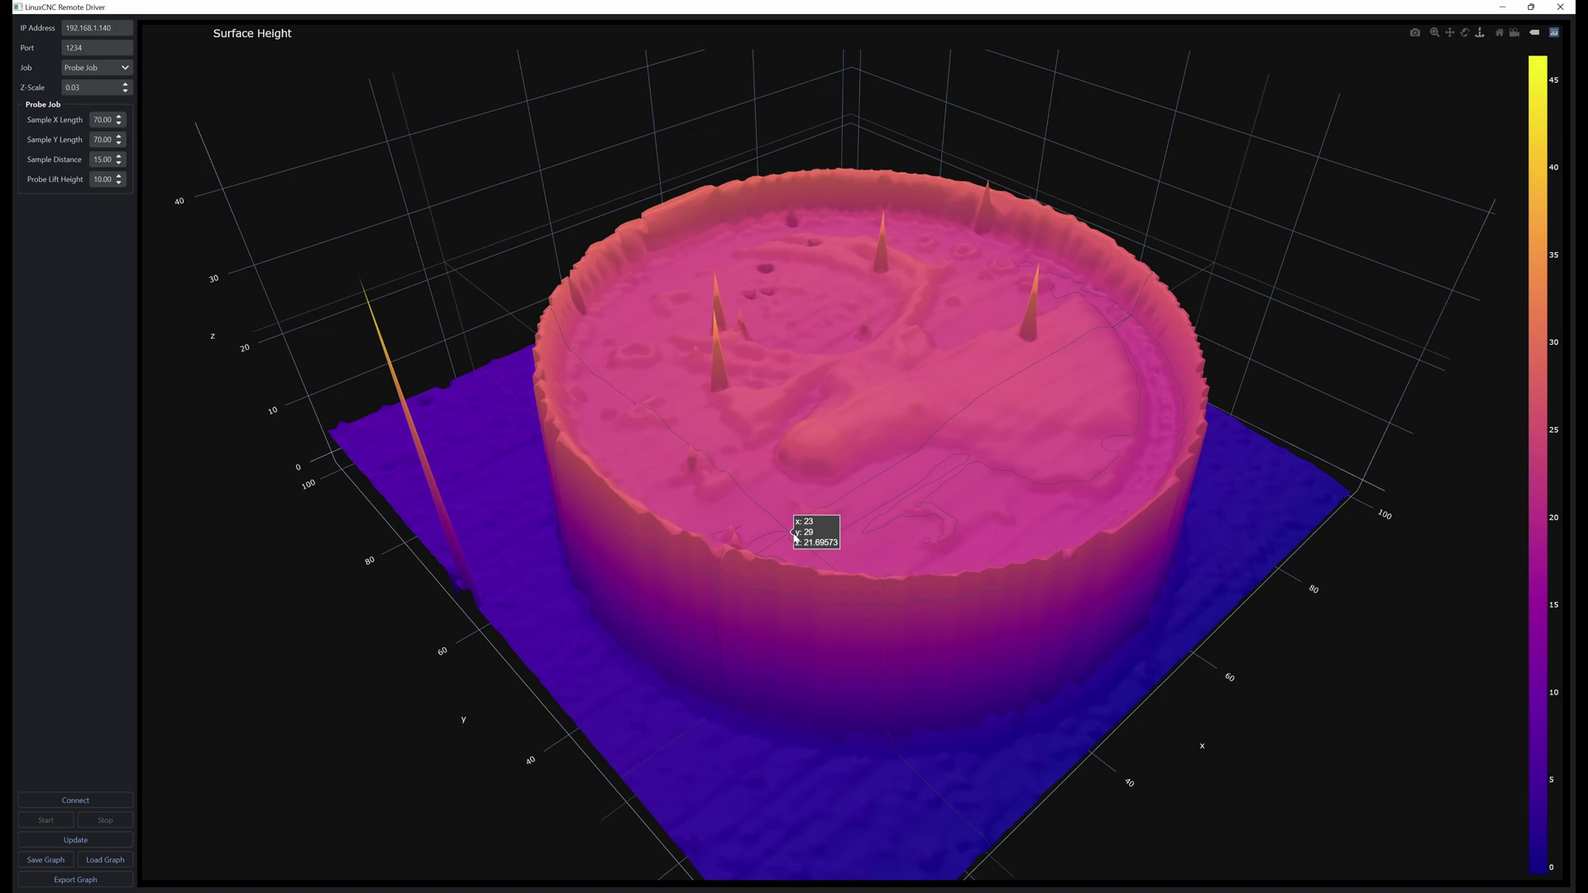
pyautogui.moveTo(999, 465); pyautogui.dragTo(804, 458)
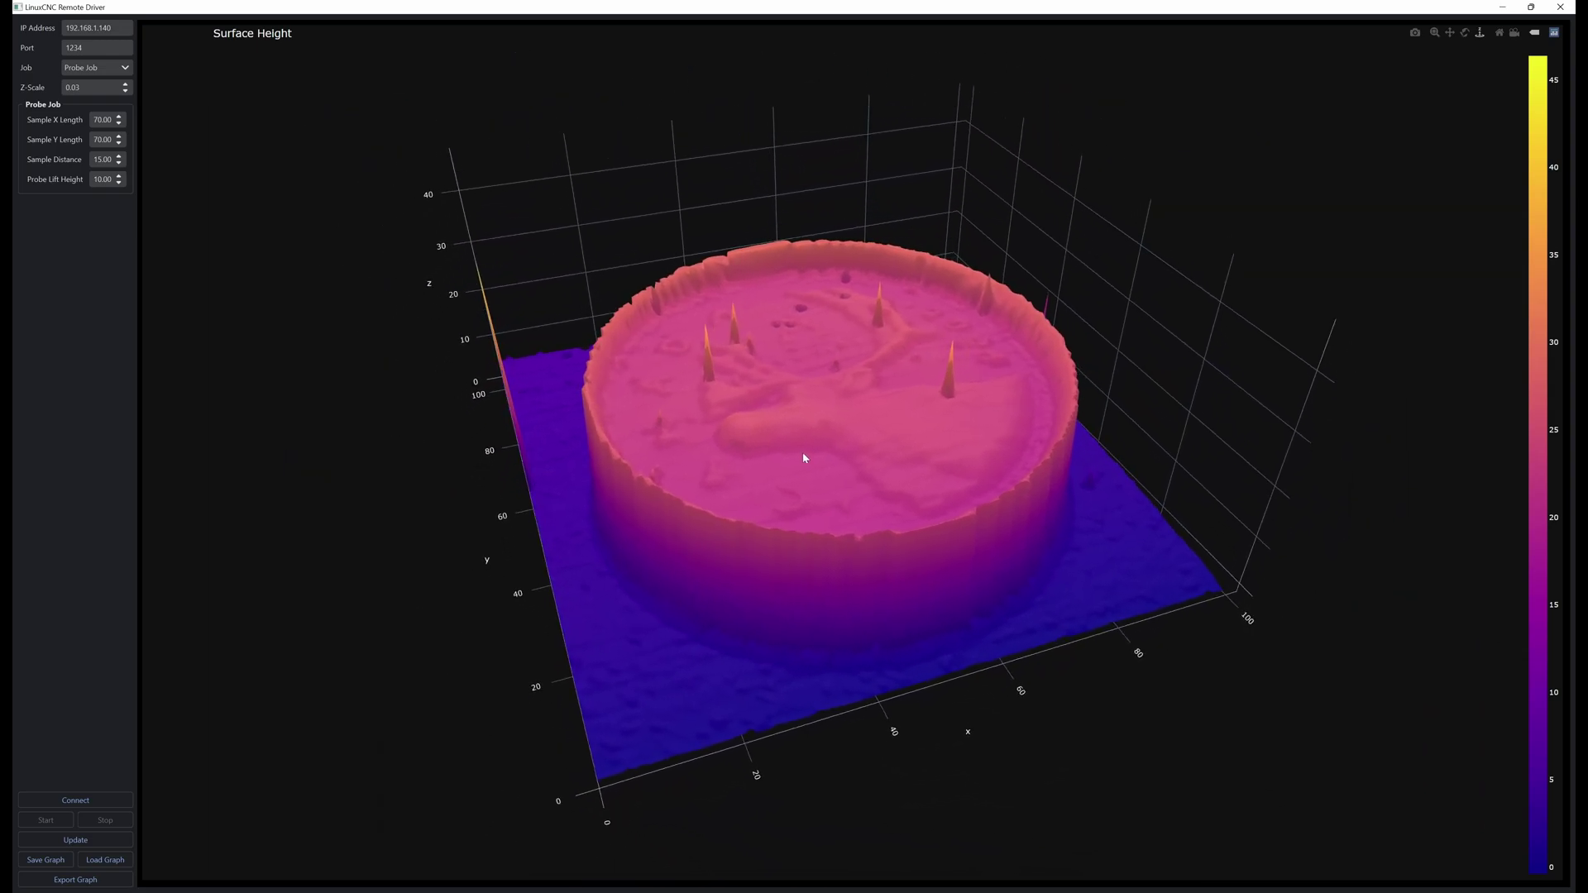
pyautogui.scroll(3, 819, 468)
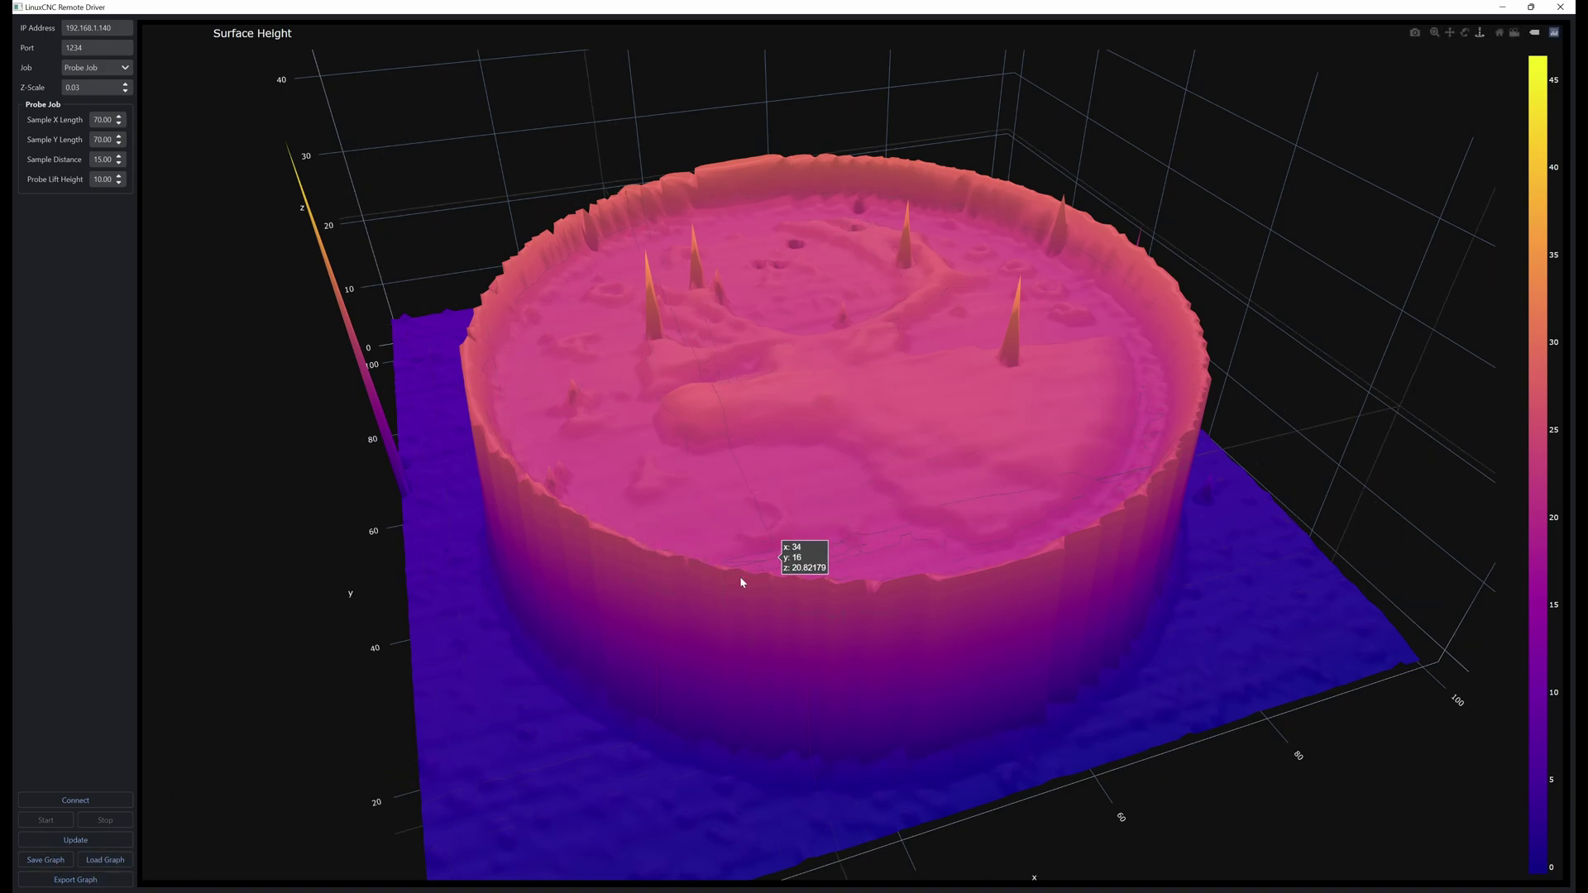
# Step: Reset the coin plot to its default framing, then orbit it down to a lower oblique angle
pyautogui.moveTo(745, 578); pyautogui.dragTo(526, 659)
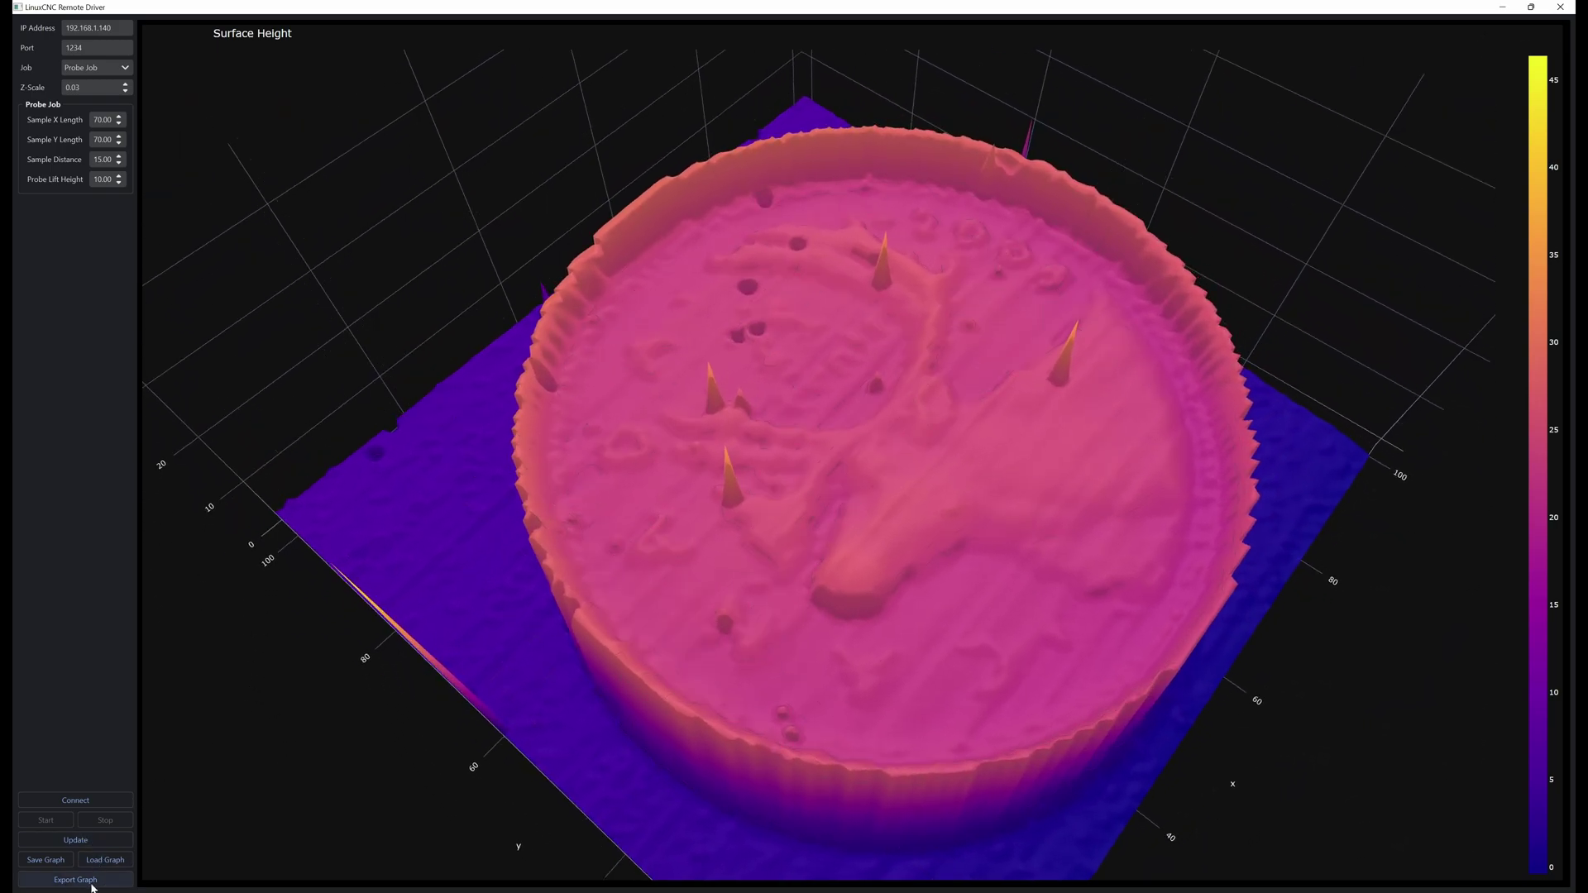
pyautogui.doubleClick(847, 542)
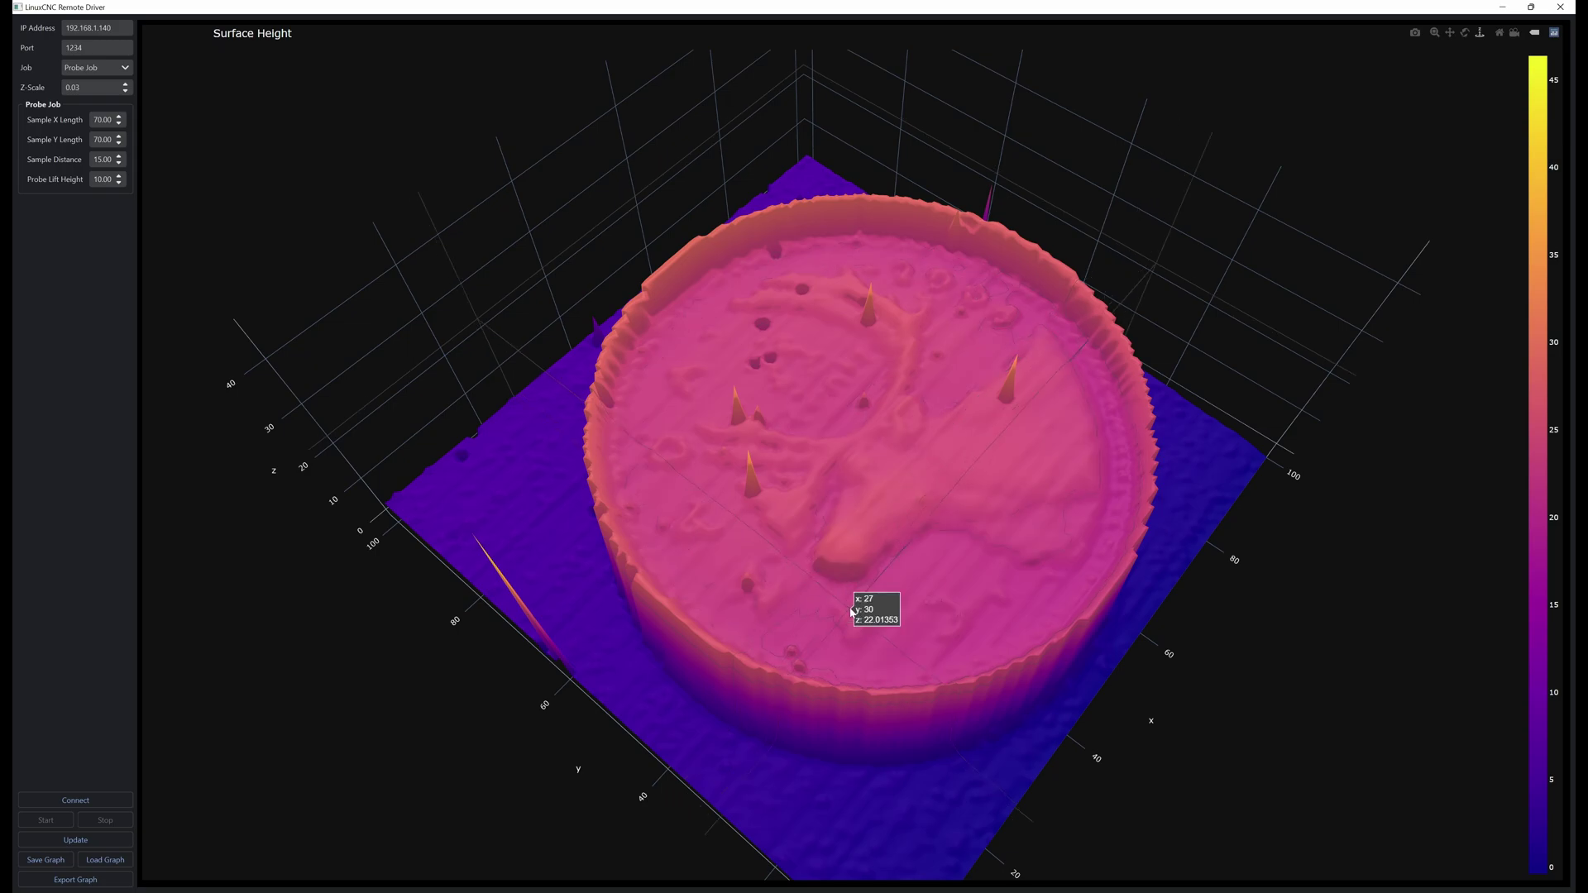
pyautogui.moveTo(868, 610); pyautogui.dragTo(728, 463)
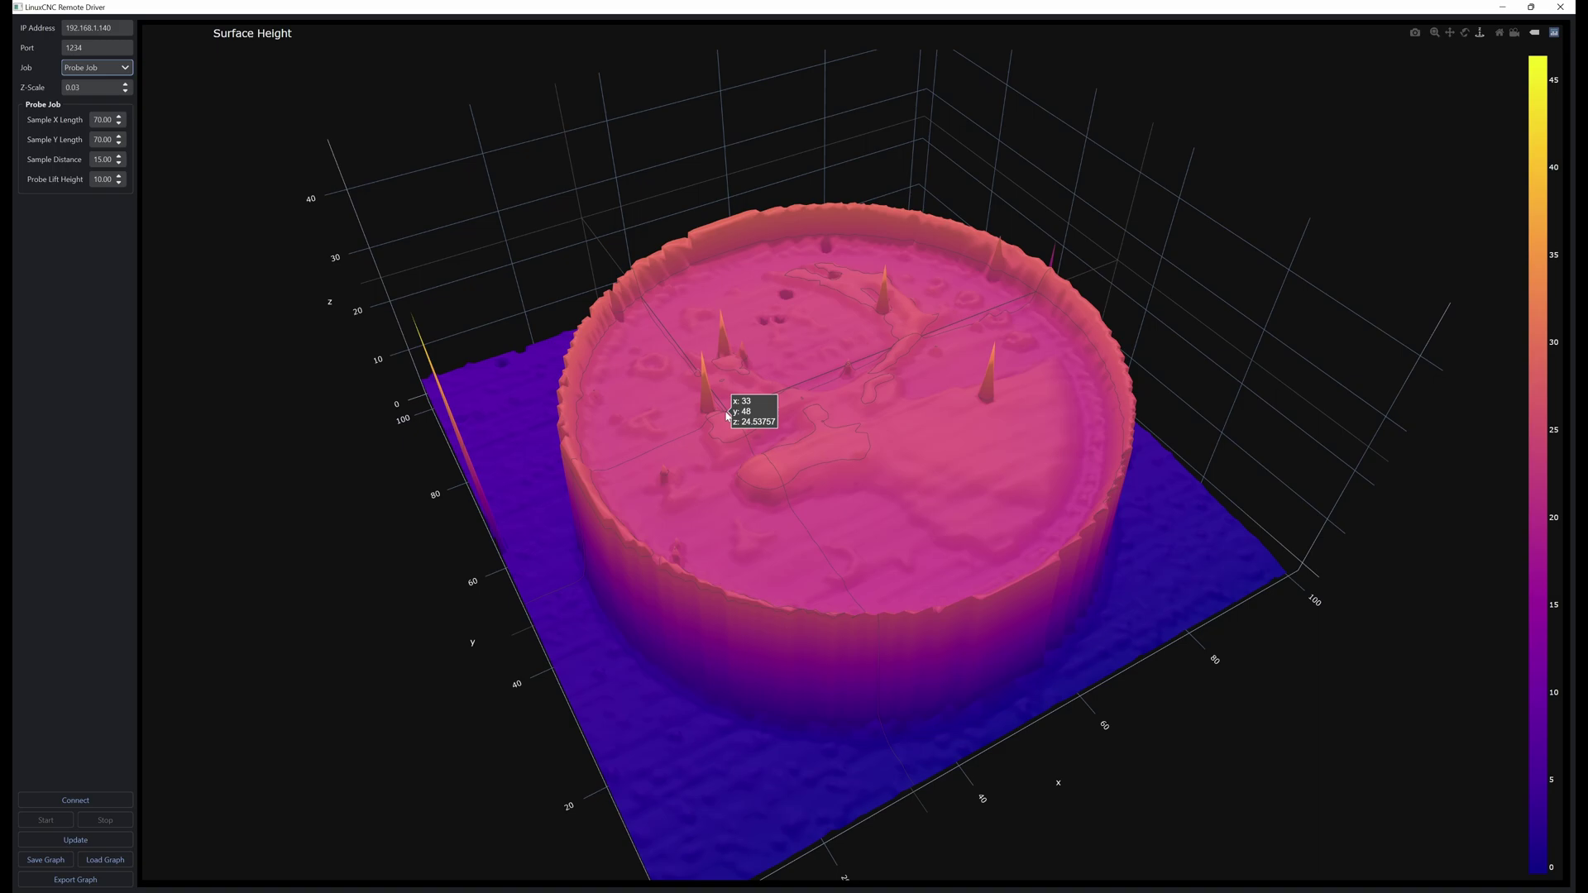
# Step: Orbit the coin plot side-on to gauge the spikes, then near top-down over the antlered head
pyautogui.moveTo(819, 552); pyautogui.dragTo(883, 507)
pyautogui.moveTo(1099, 496); pyautogui.dragTo(1109, 557)
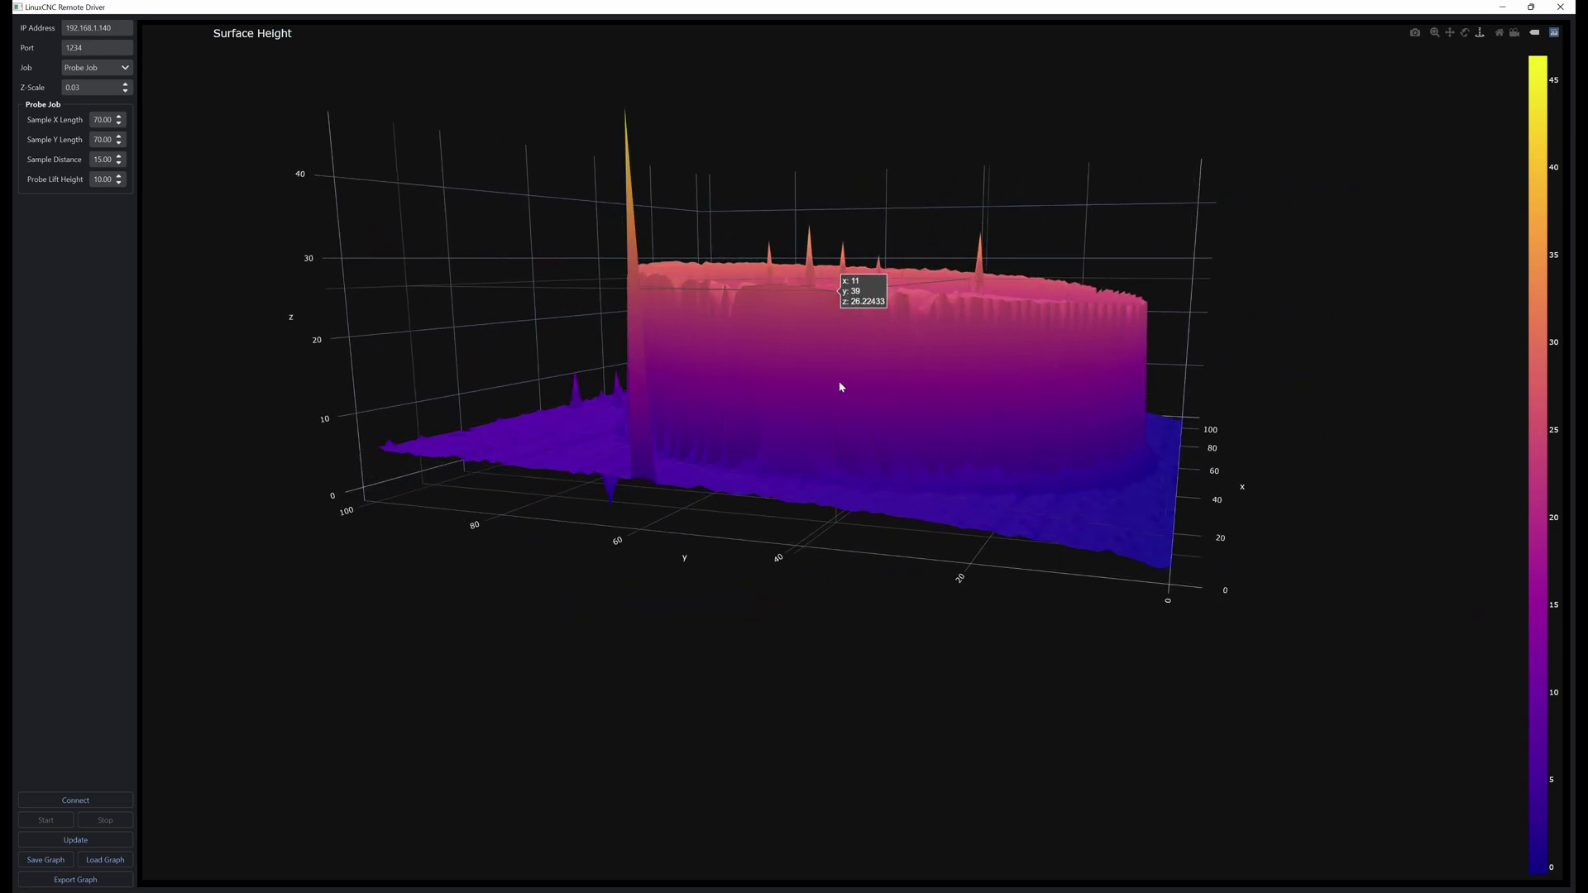
pyautogui.moveTo(1070, 400); pyautogui.dragTo(1048, 416)
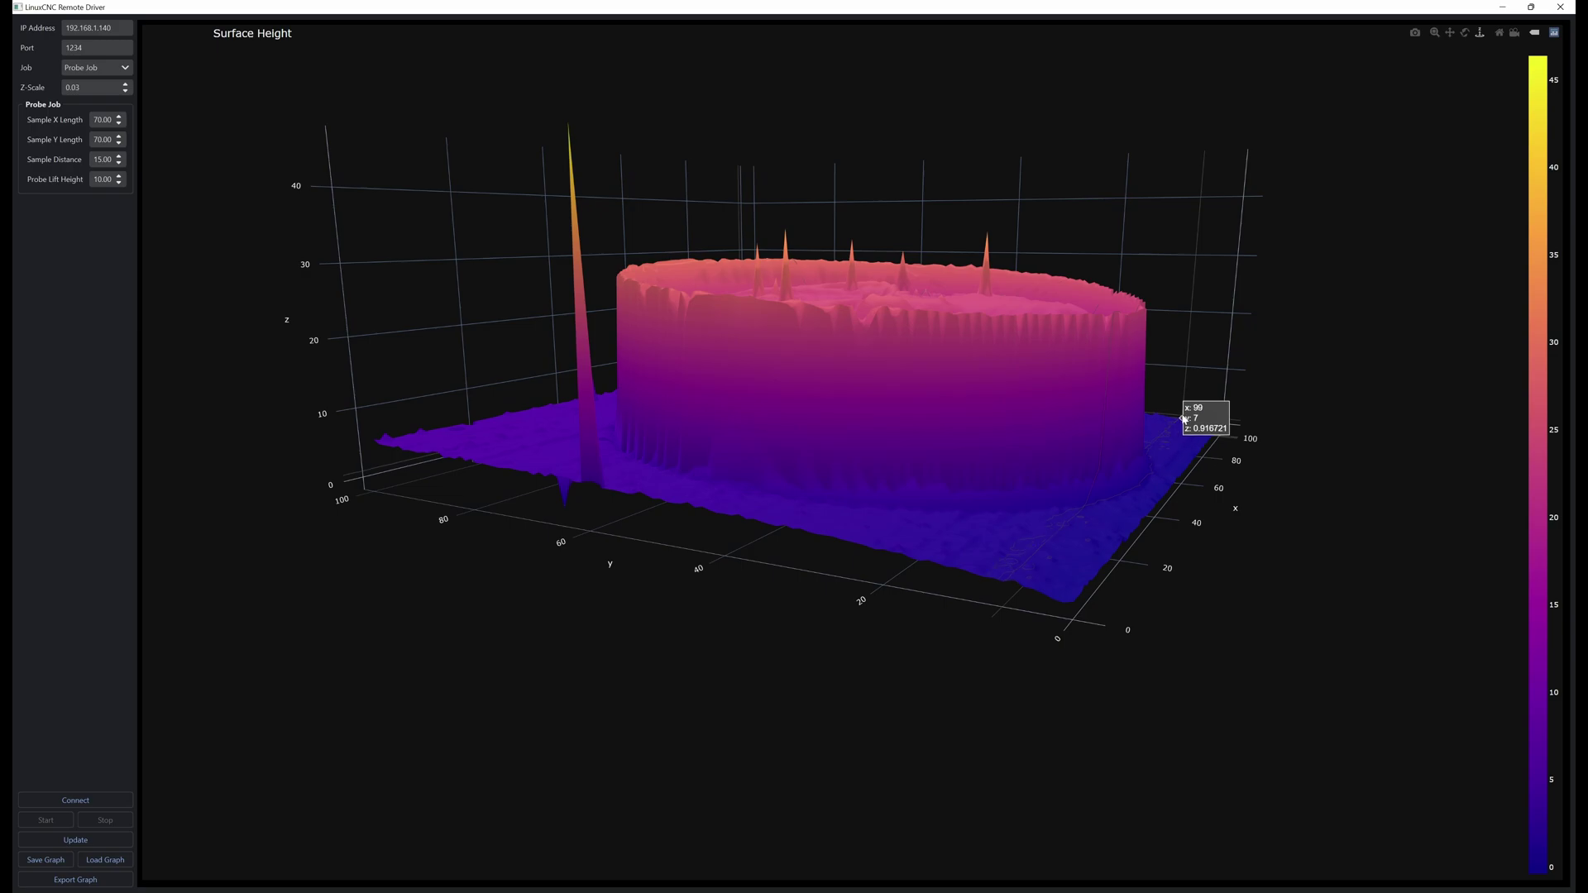
pyautogui.moveTo(1180, 414); pyautogui.dragTo(843, 482)
pyautogui.moveTo(502, 477); pyautogui.dragTo(808, 649)
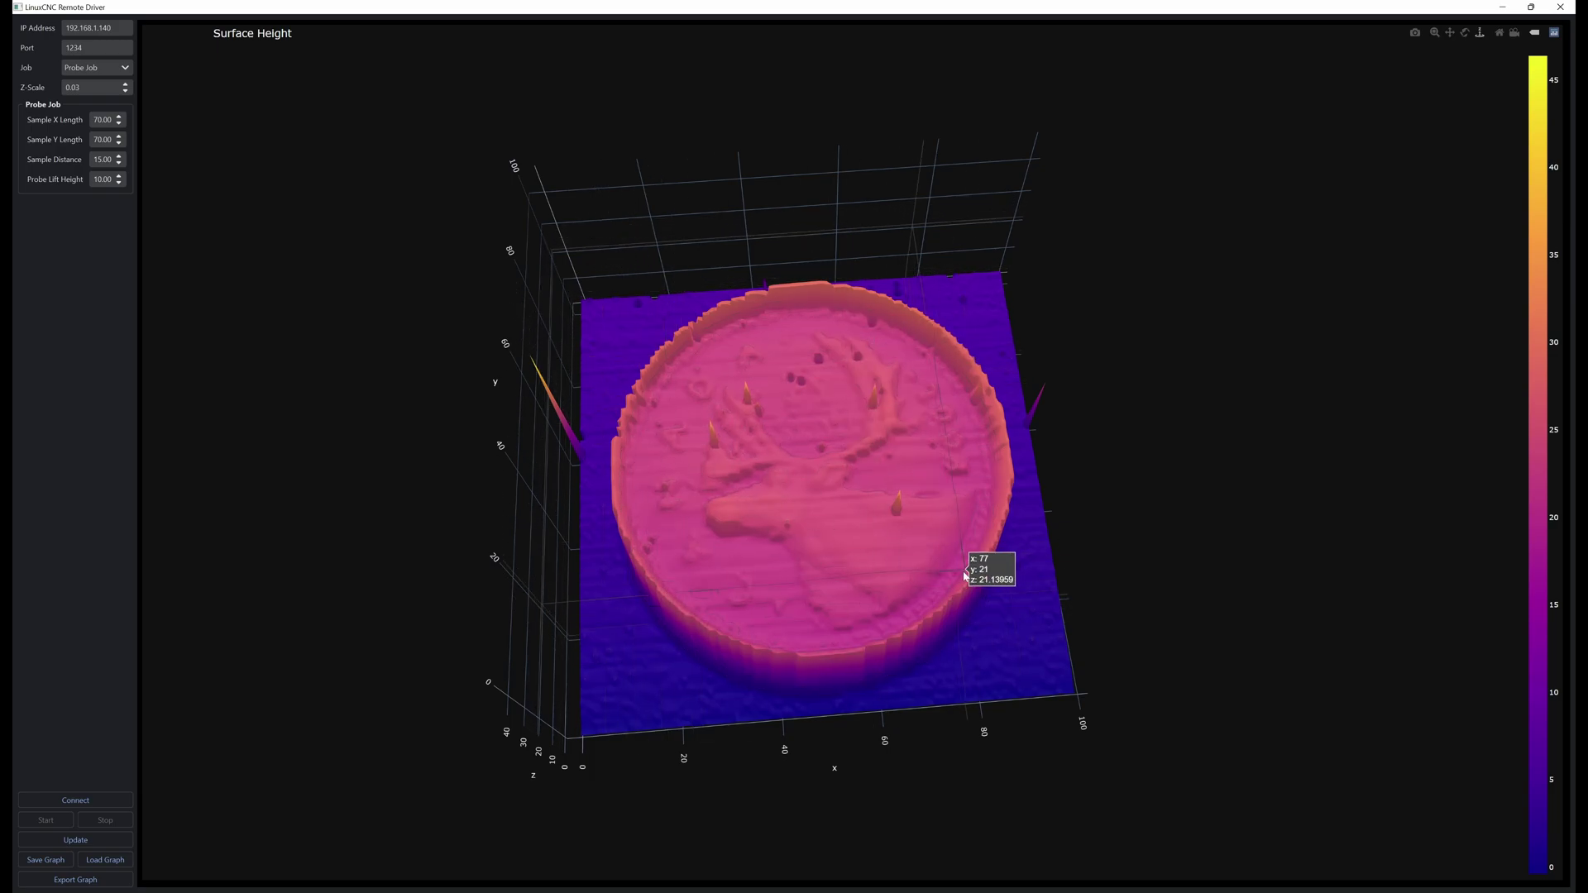
# Step: Orbit the coin plot from a diagonal, more top-down view to a low side view
pyautogui.moveTo(717, 608); pyautogui.dragTo(1044, 499)
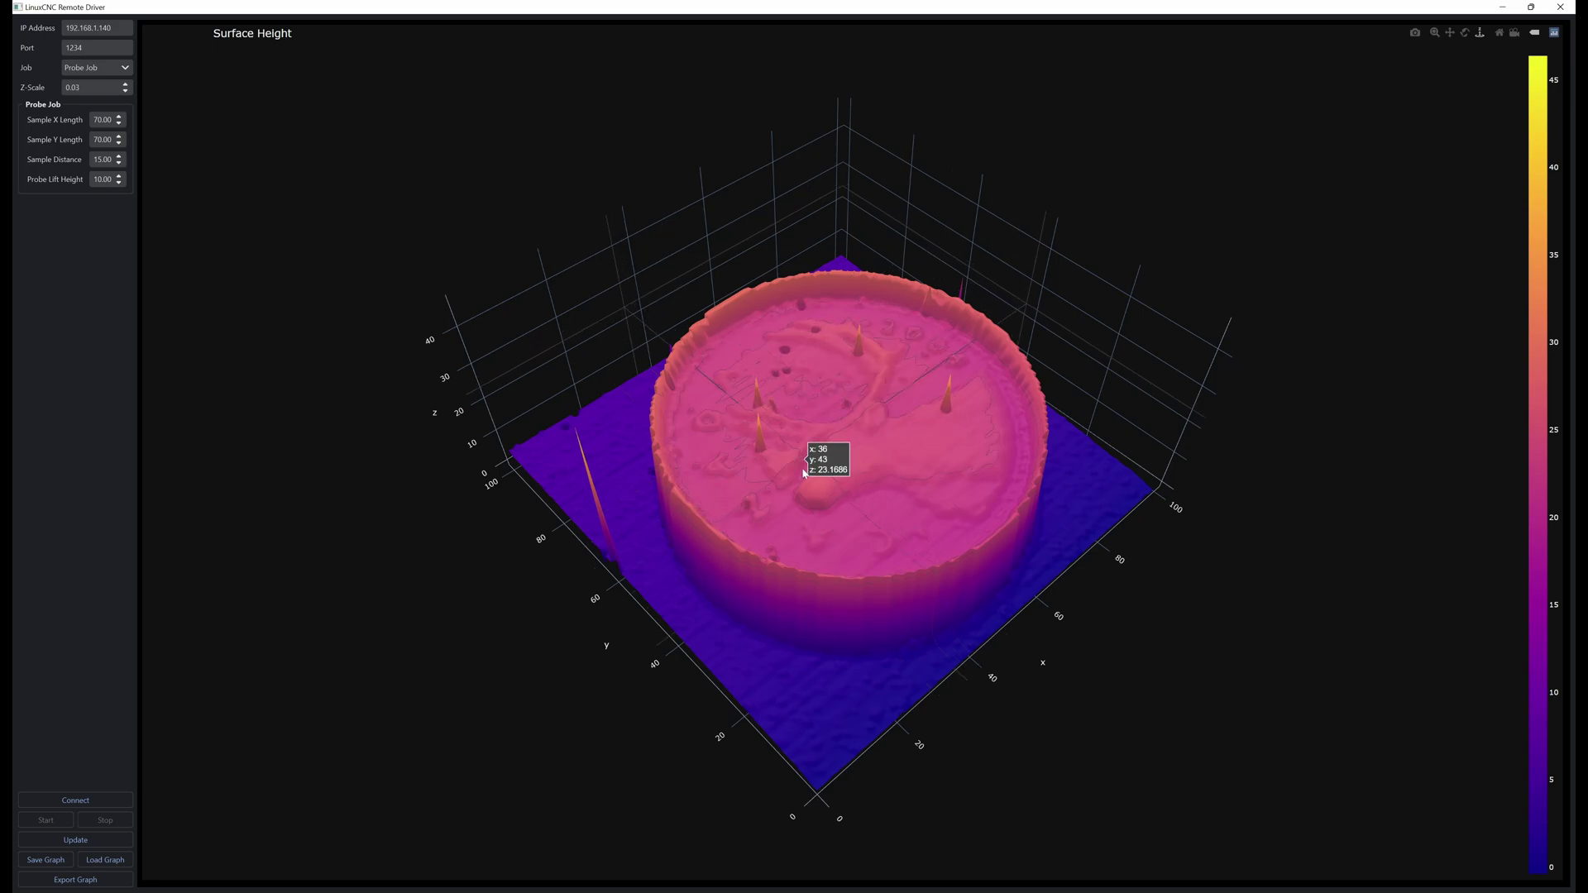
pyautogui.moveTo(866, 547); pyautogui.dragTo(1017, 358)
pyautogui.moveTo(811, 469)
pyautogui.mouseDown()
pyautogui.moveTo(832, 459)
pyautogui.moveTo(821, 484)
pyautogui.mouseUp()
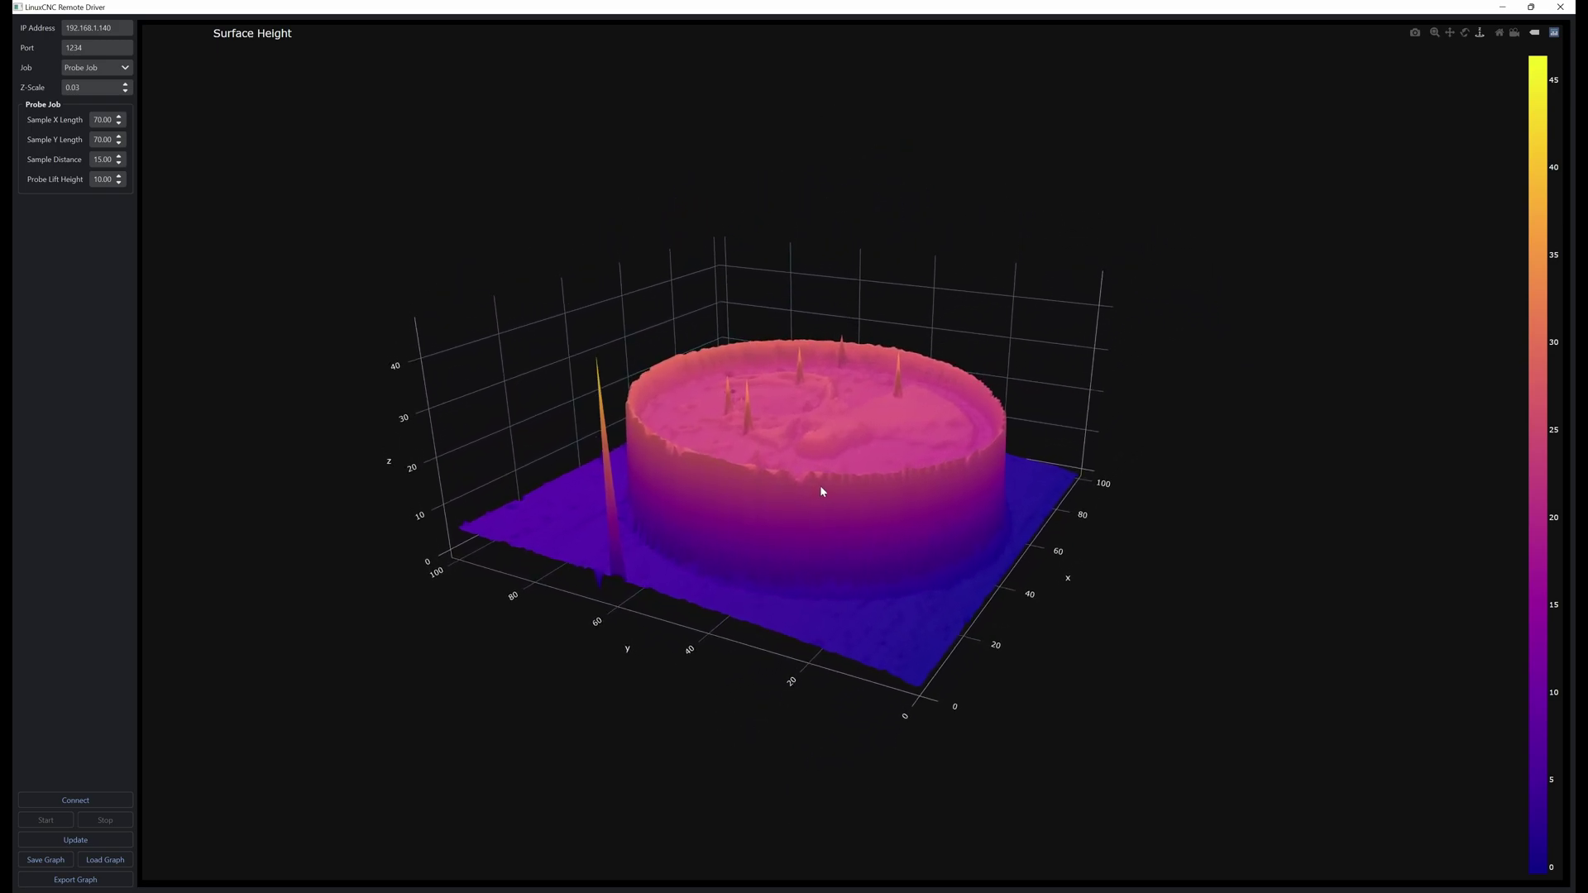
# Step: Zoom in closely and tilt the view to look down on the coin's face relief
pyautogui.scroll(2, 837, 482)
pyautogui.scroll(2, 845, 543)
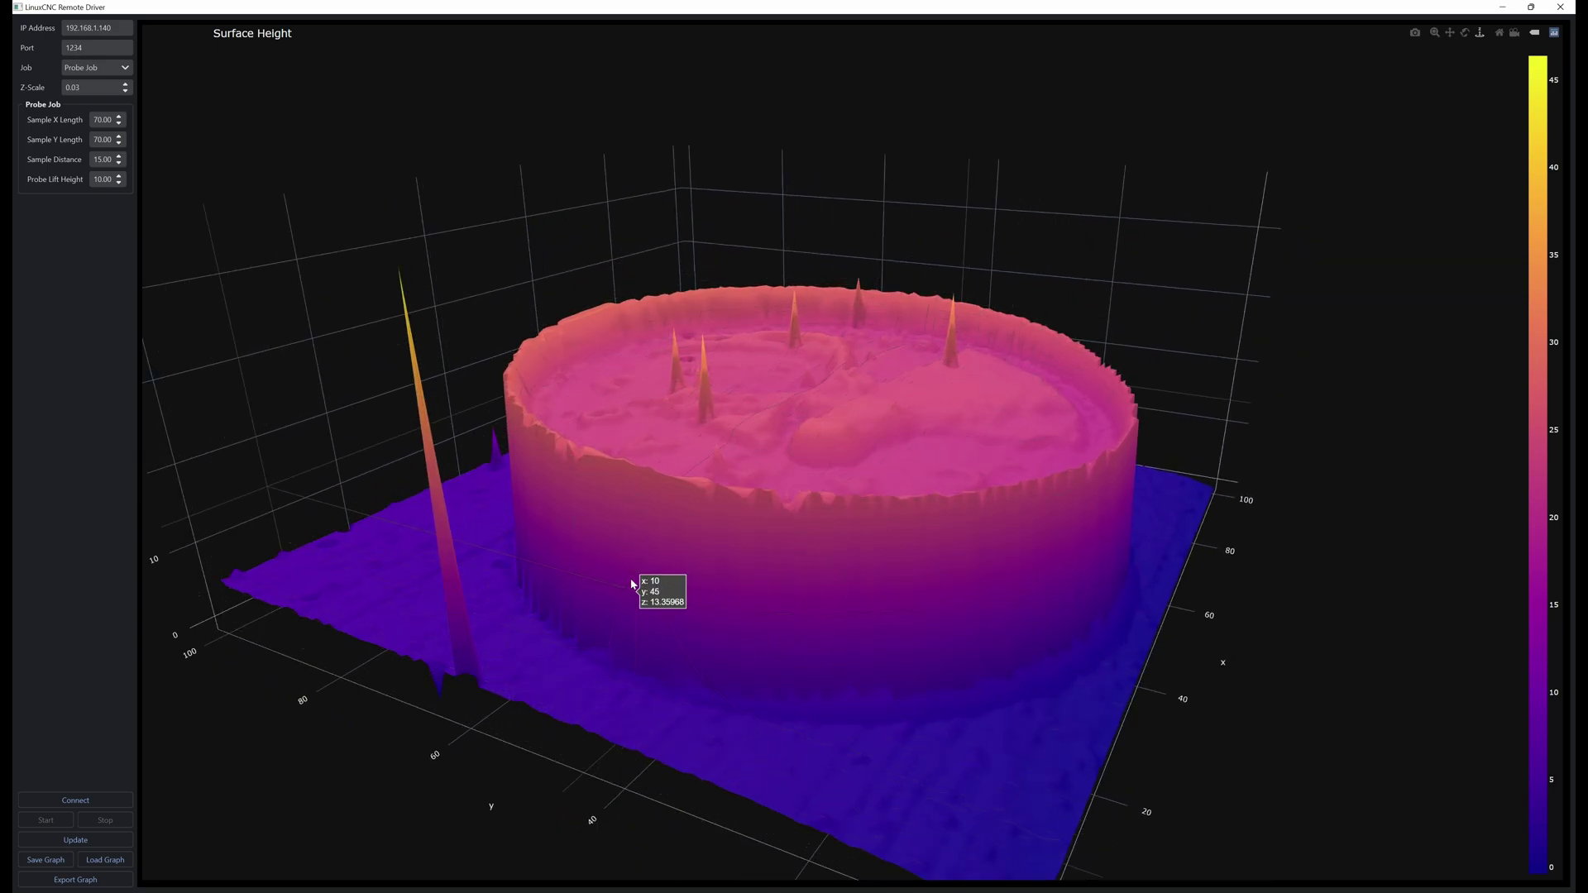
pyautogui.moveTo(645, 589); pyautogui.dragTo(662, 633)
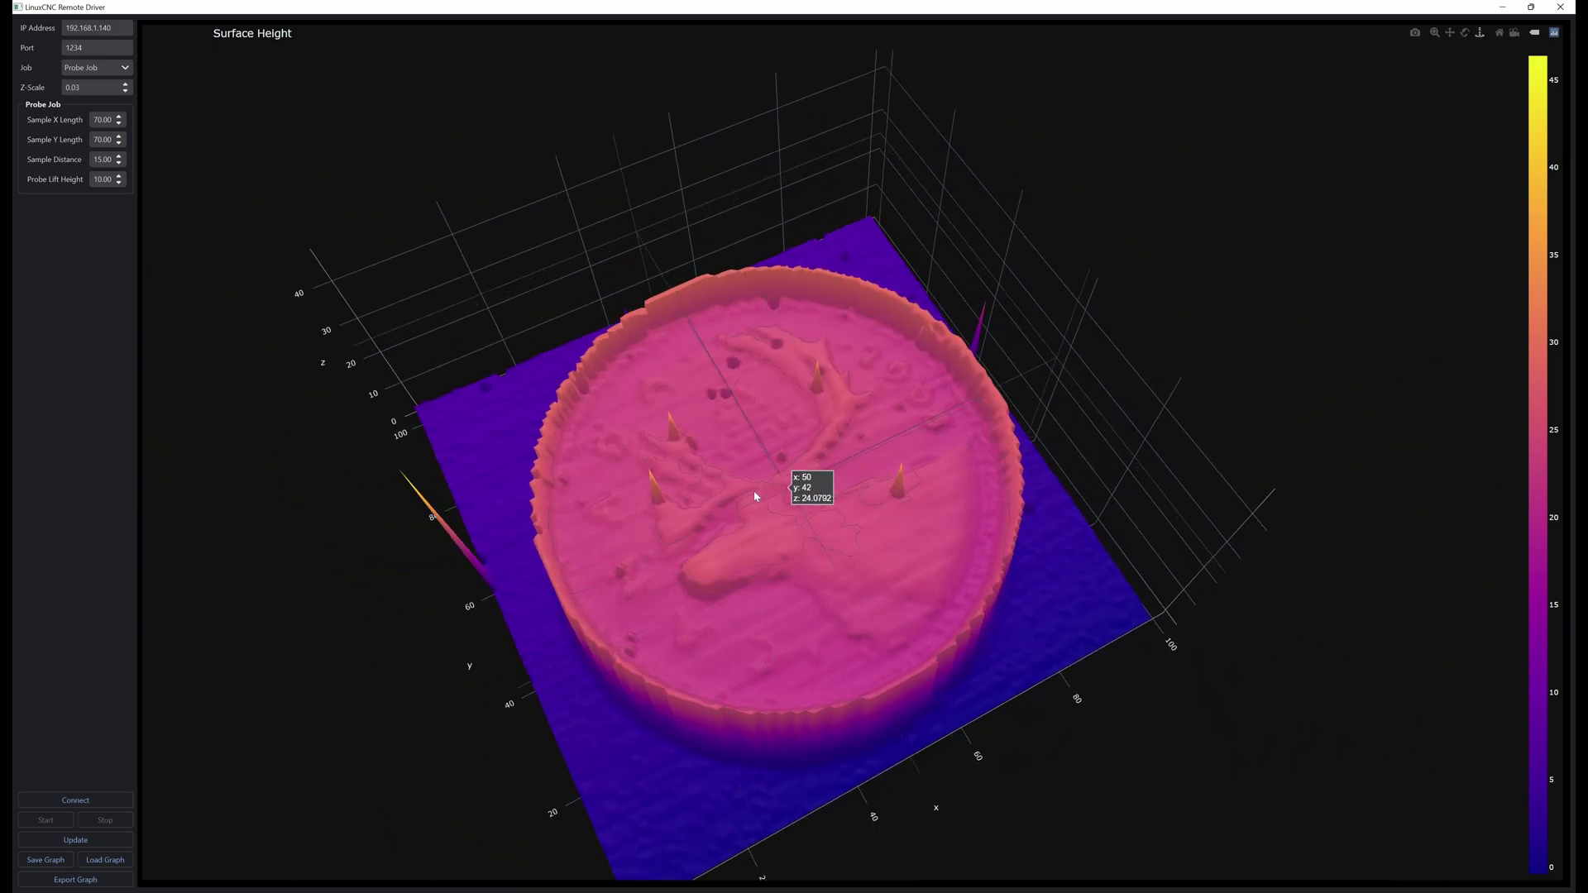
pyautogui.moveTo(836, 556); pyautogui.dragTo(832, 408)
# Step: Zoom in, tilt top-down over the coin face, then swing low from the opposite side
pyautogui.scroll(5, 893, 373)
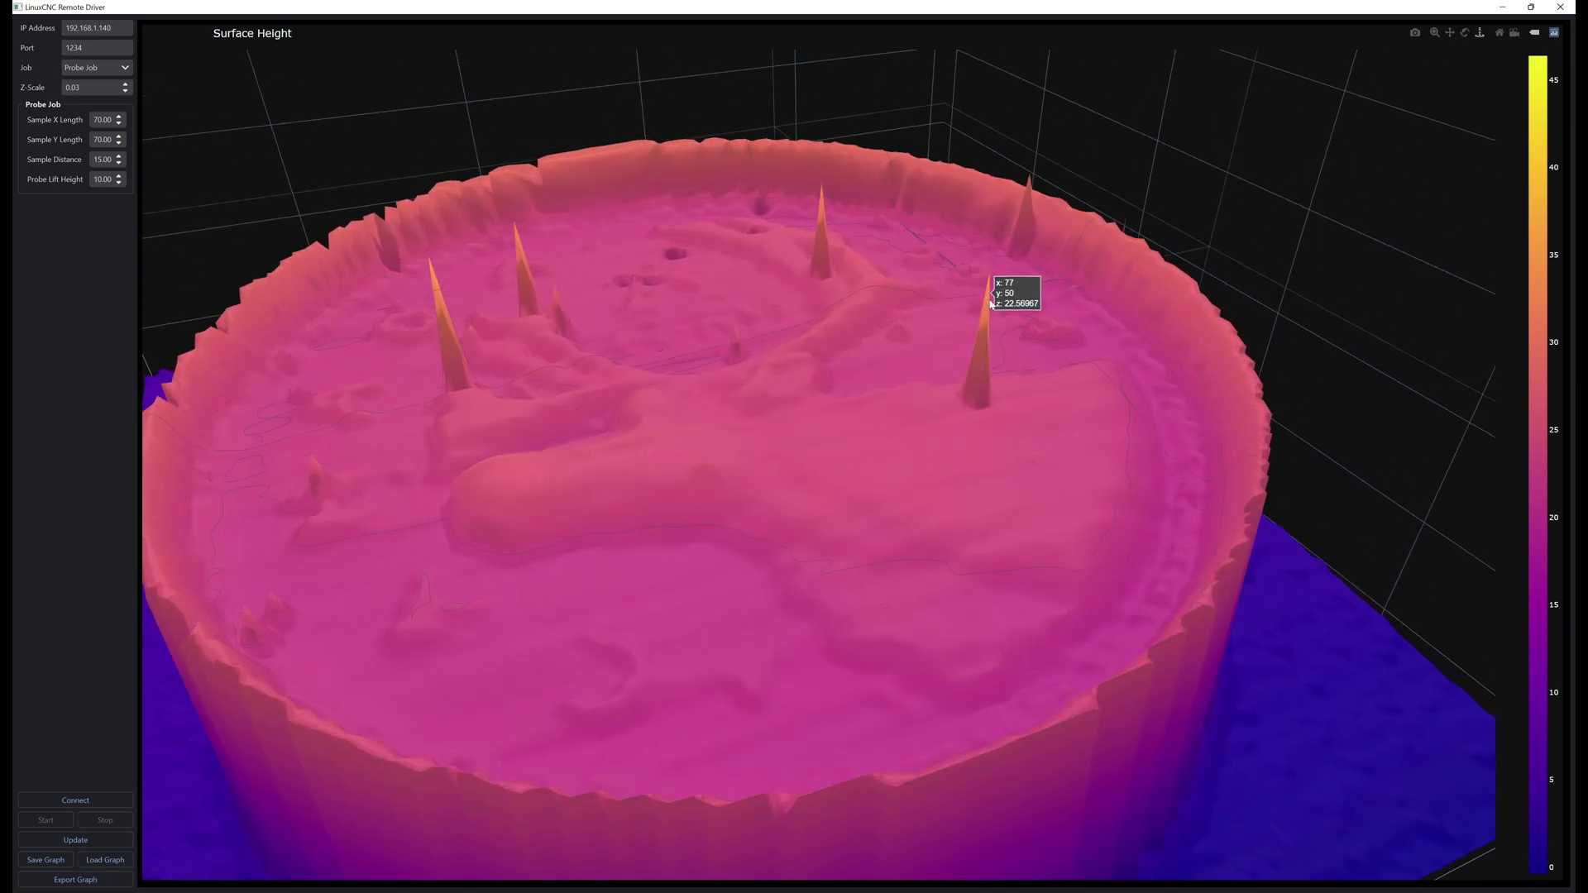
pyautogui.moveTo(991, 281); pyautogui.dragTo(957, 475)
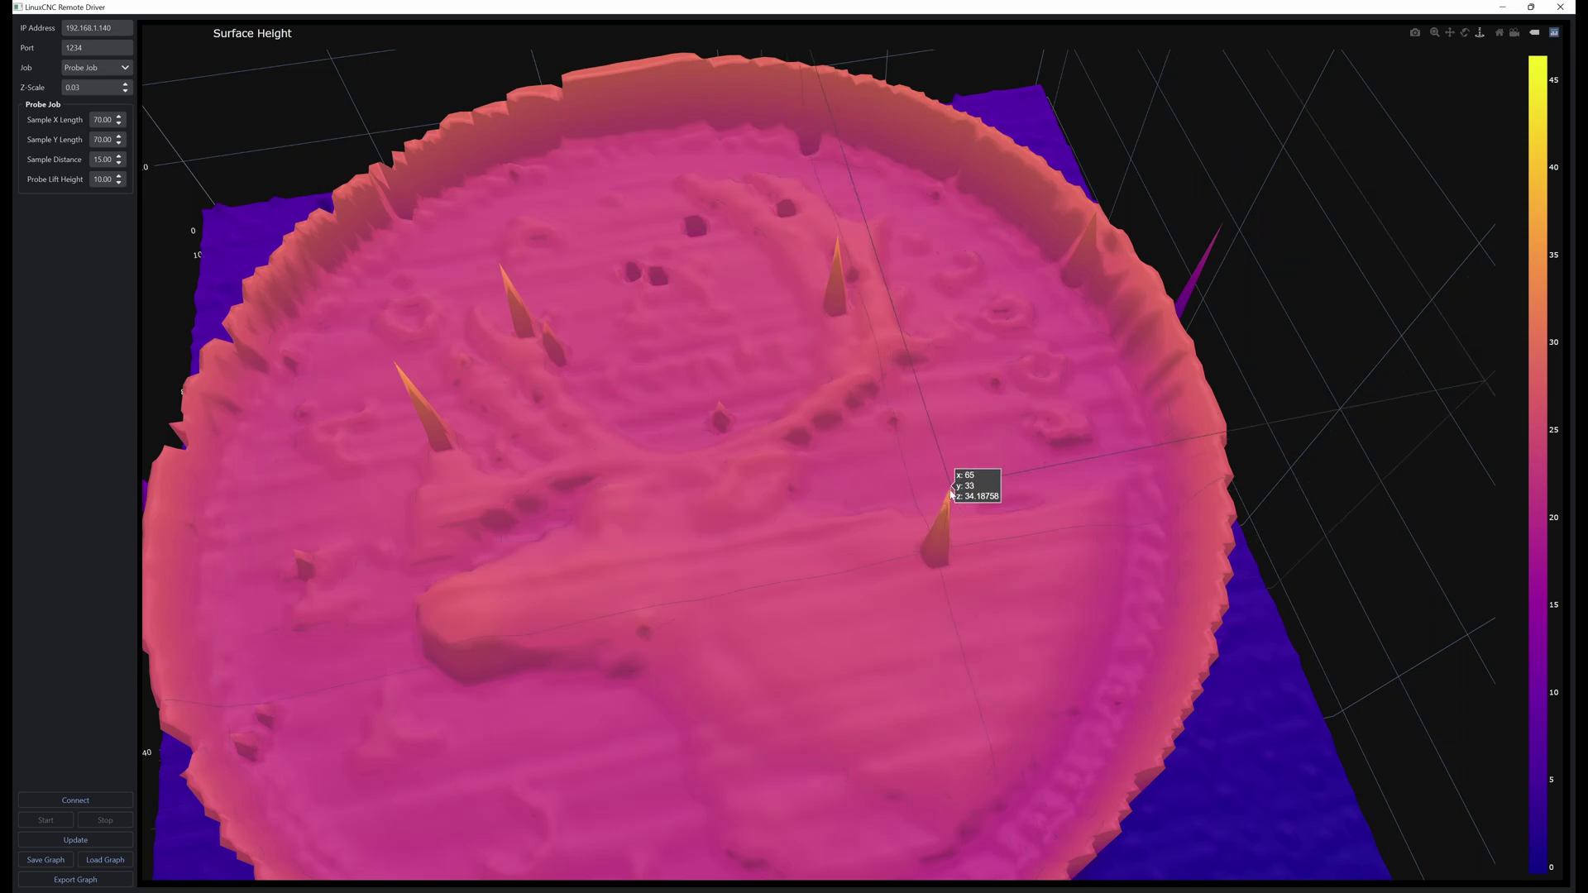
pyautogui.moveTo(952, 490); pyautogui.dragTo(780, 631)
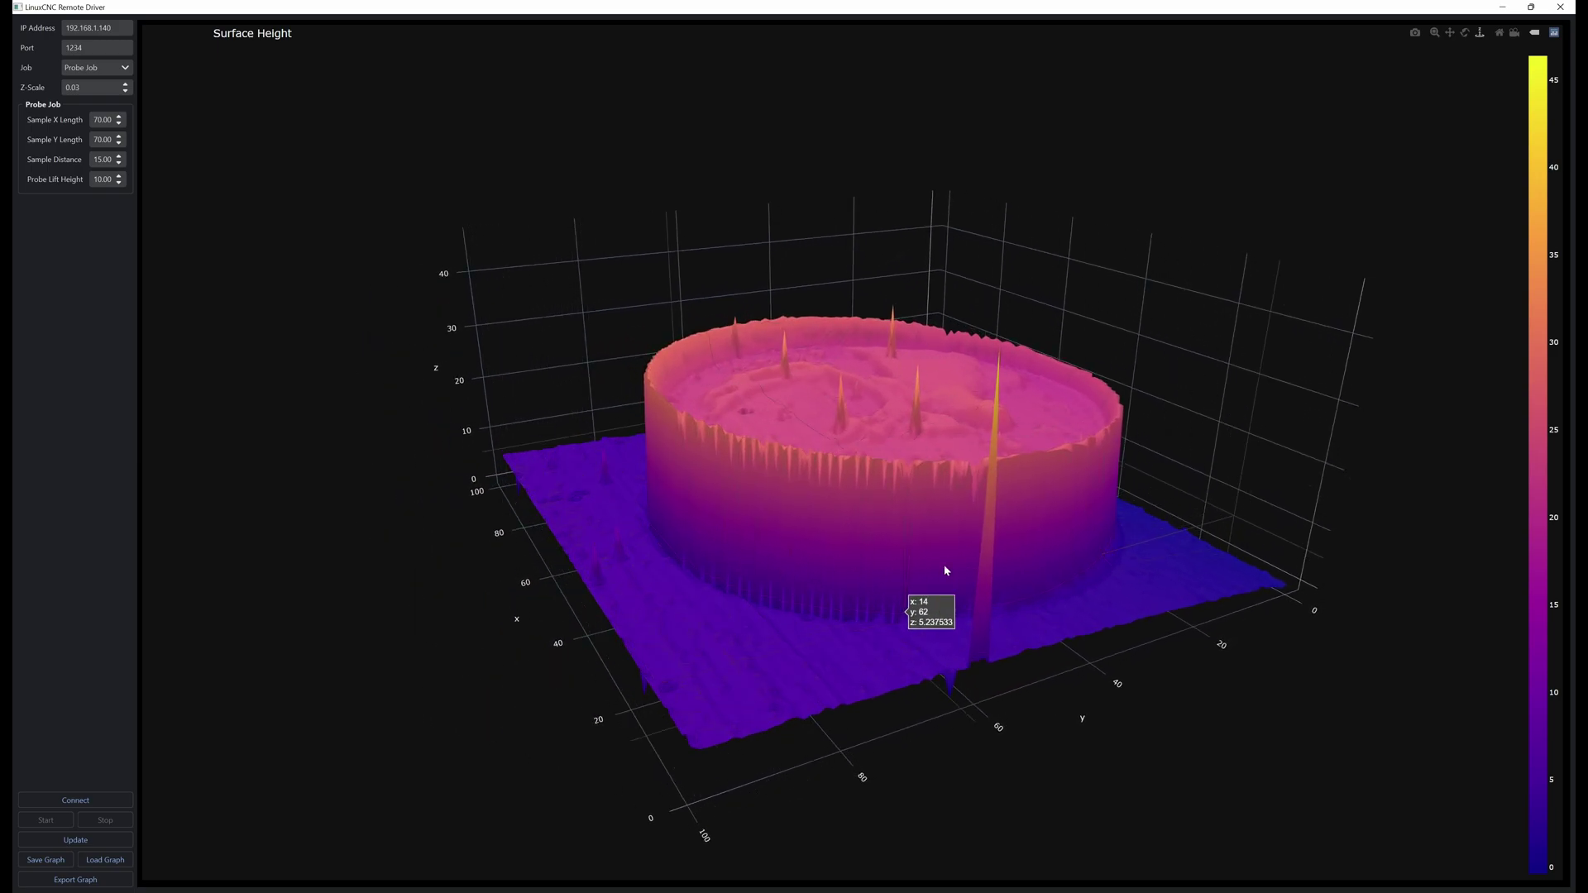
# Step: Orbit to a higher oblique view over the coin's face and zoom in slightly
pyautogui.moveTo(945, 571); pyautogui.dragTo(628, 631)
pyautogui.moveTo(724, 622); pyautogui.dragTo(769, 590)
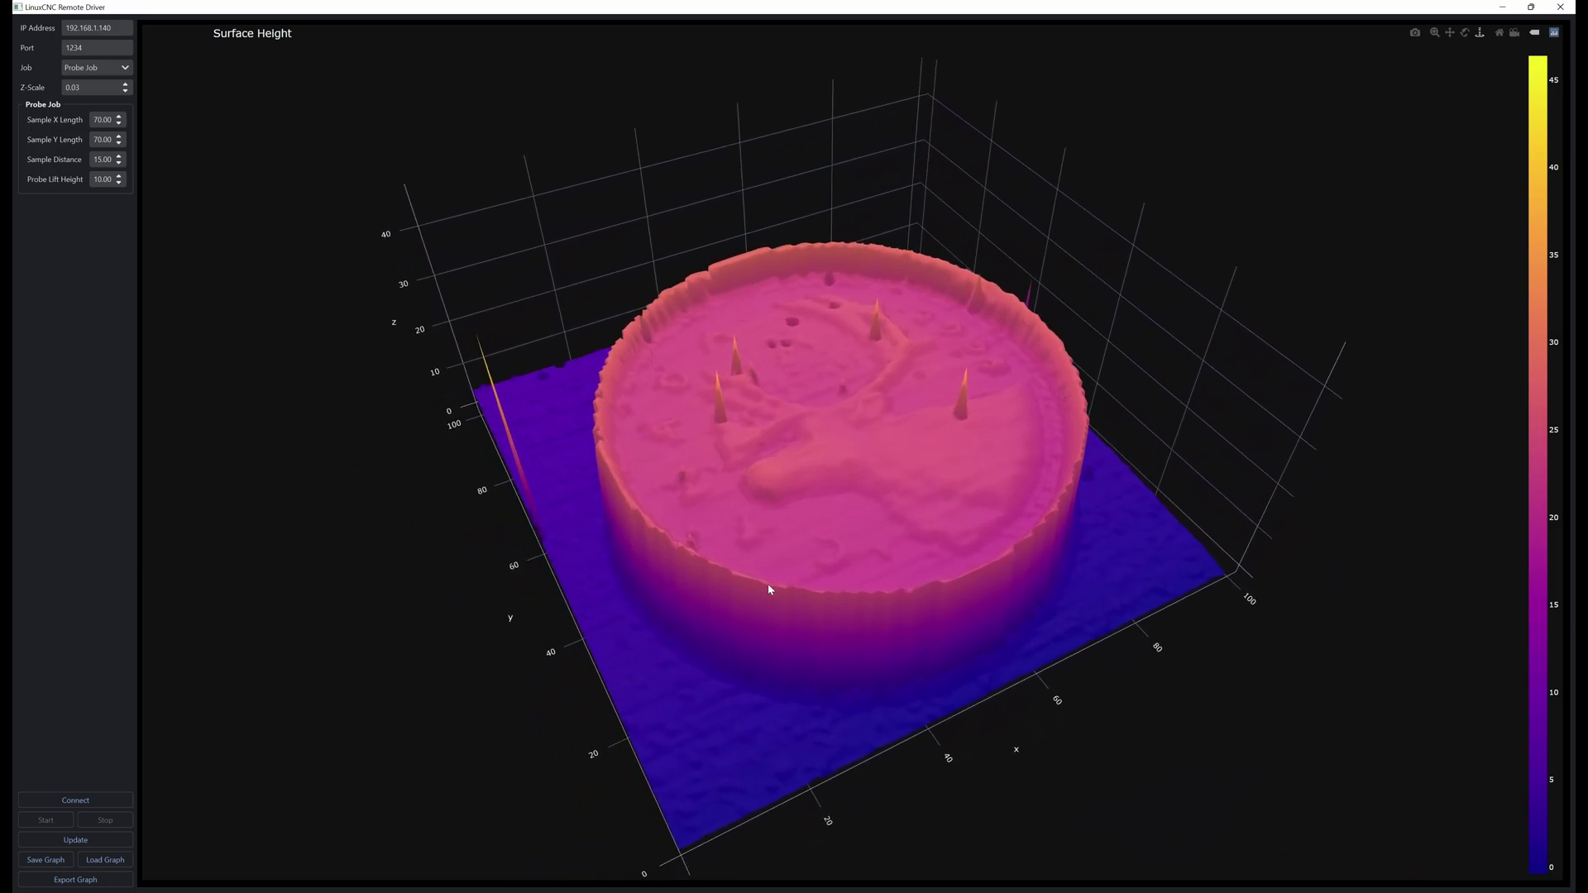
pyautogui.moveTo(822, 523); pyautogui.dragTo(825, 453)
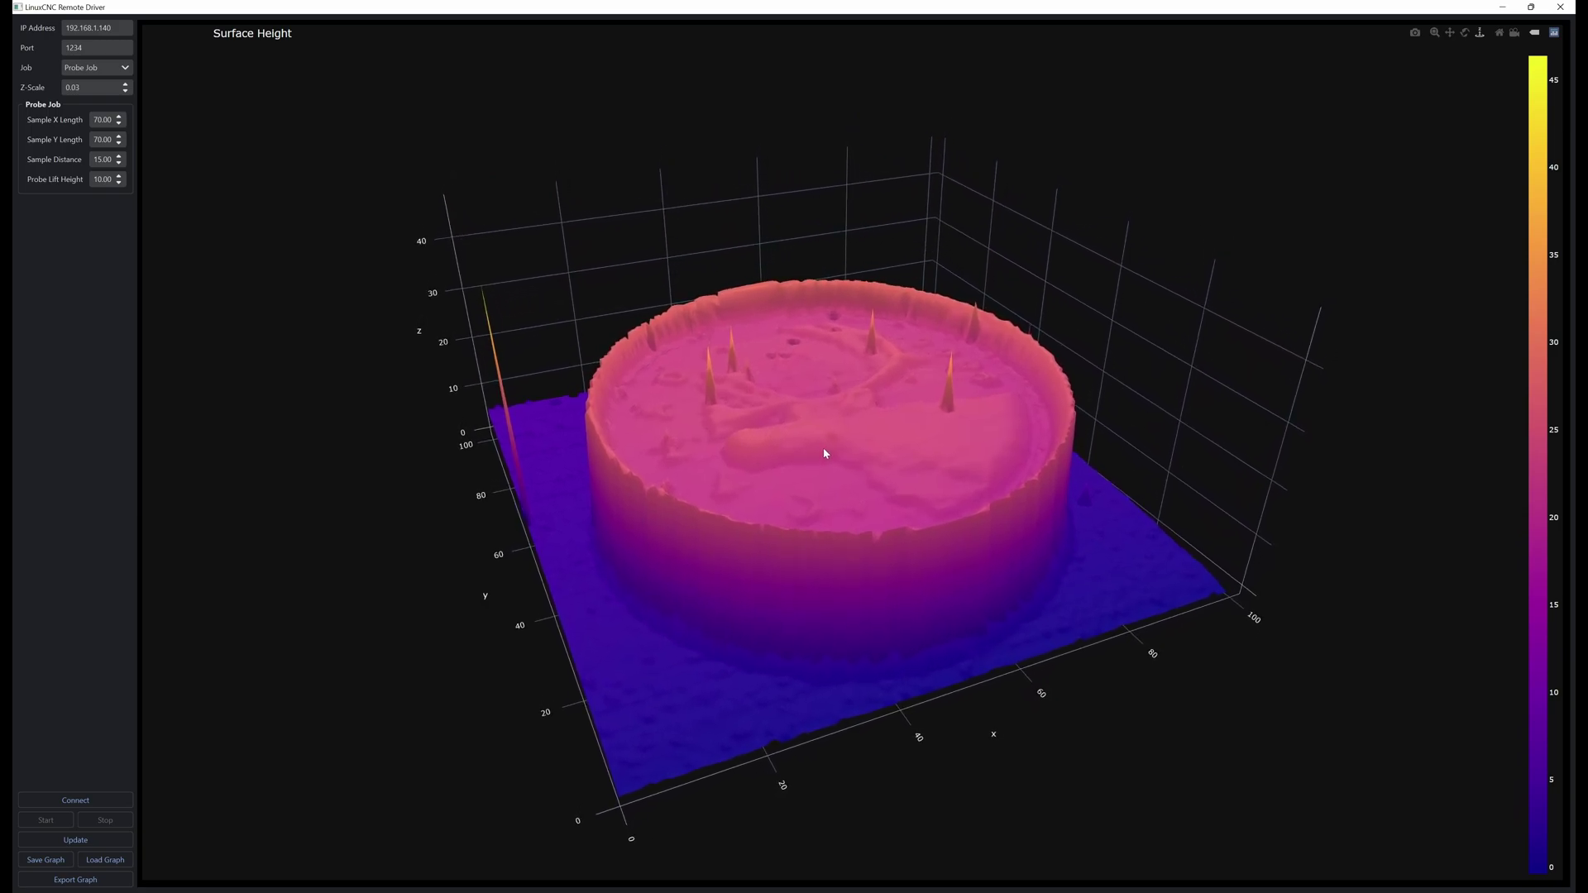
pyautogui.scroll(2, 824, 453)
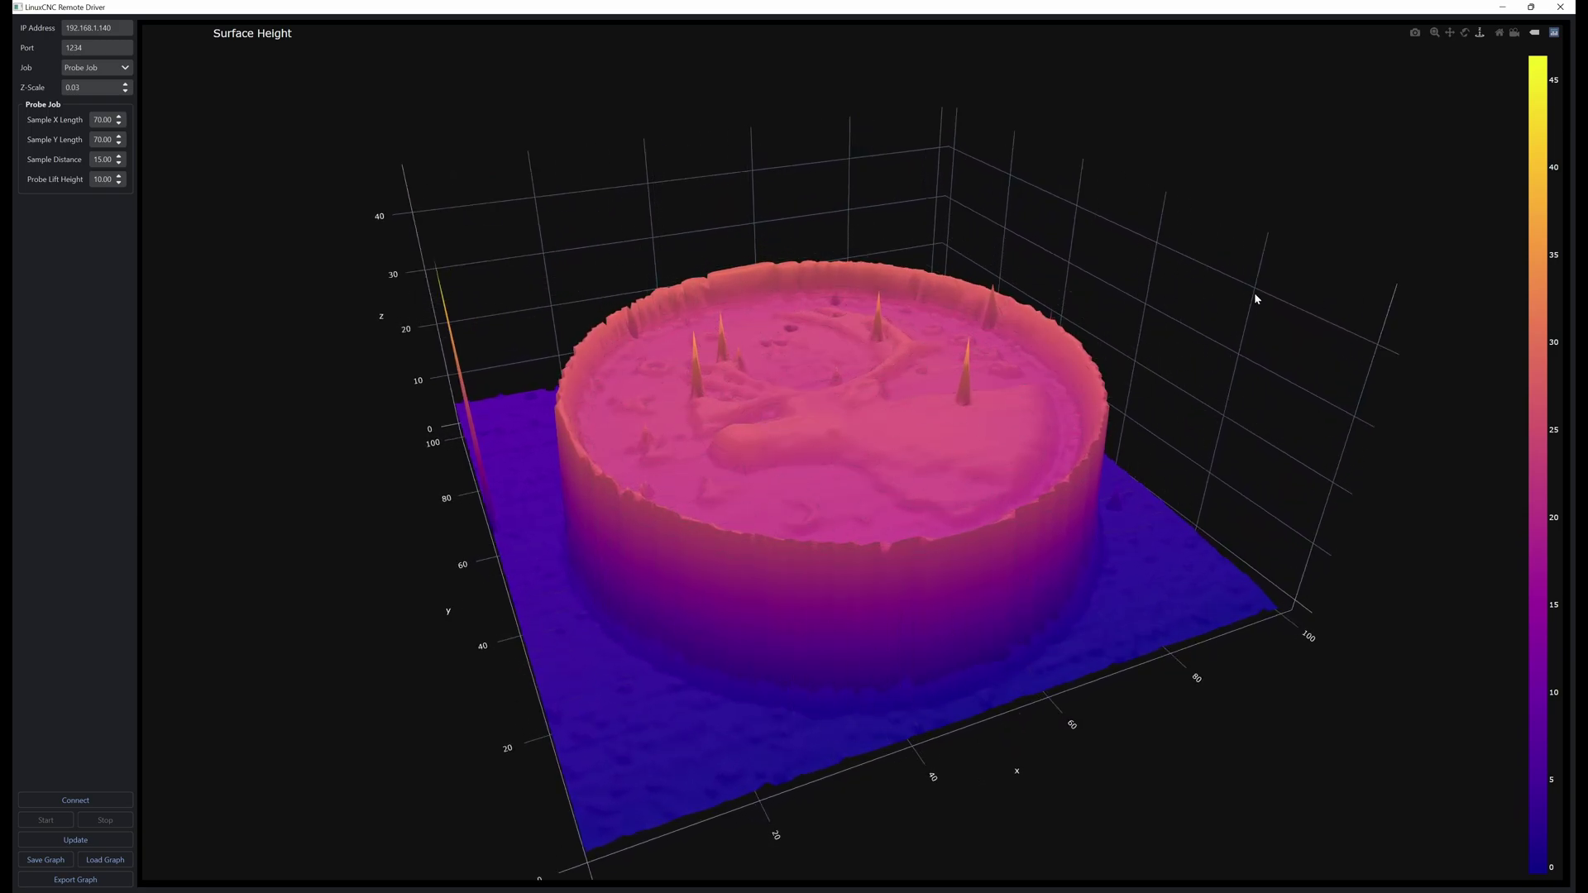